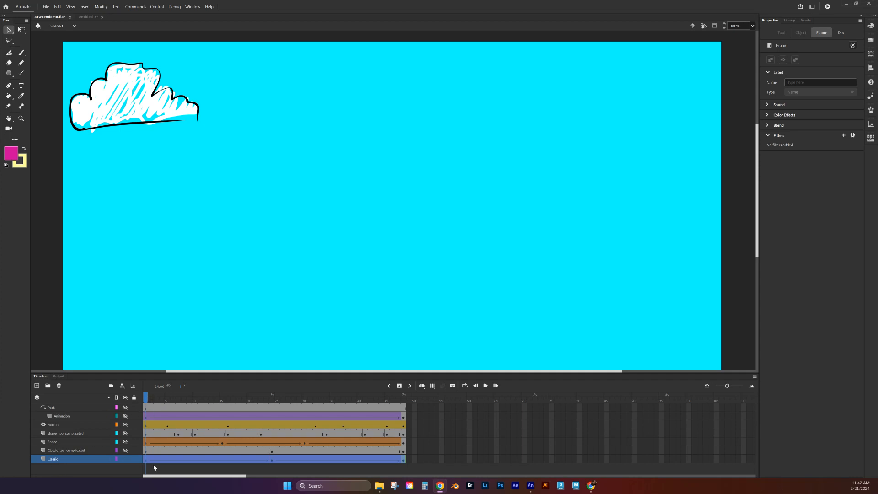
- Play the cloud animation, then hide the Classic cloud and preview the Shape layer's morphing square
{"action": "key", "text": "Return"}
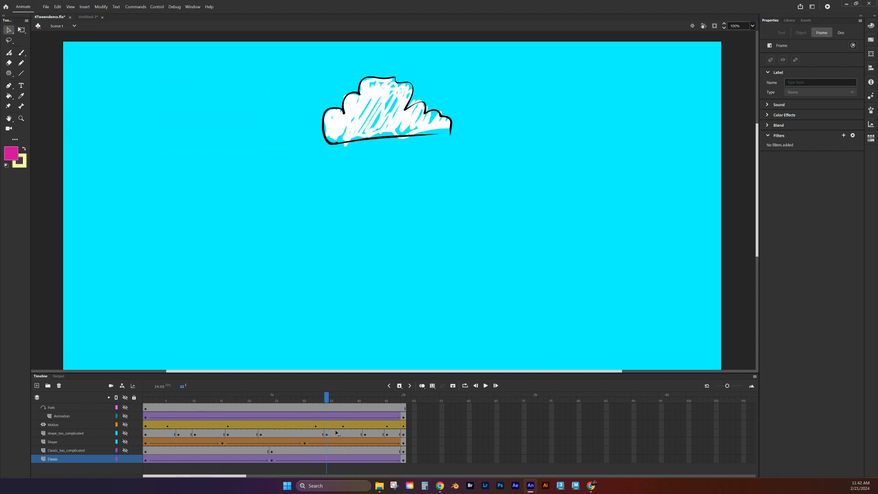
{"action": "left_click_drag", "start_coordinate": [460, 451], "coordinate": [82, 450]}
{"action": "left_click", "coordinate": [62, 442]}
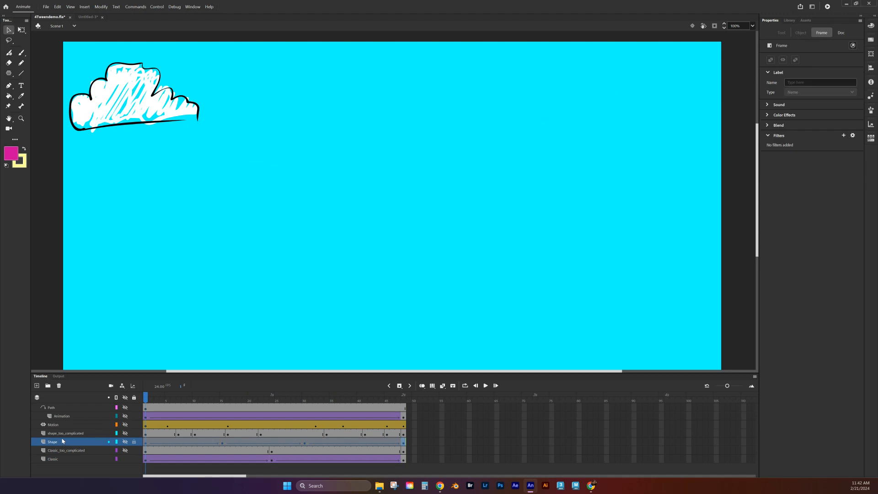
{"action": "left_click", "coordinate": [125, 459]}
{"action": "left_click", "coordinate": [125, 441]}
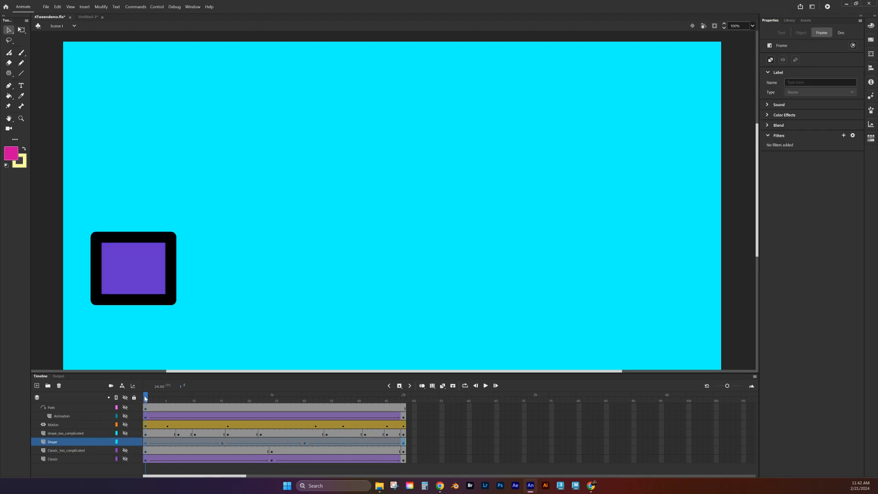
{"action": "mouse_move", "coordinate": [147, 397]}
{"action": "left_mouse_down"}
{"action": "mouse_move", "coordinate": [241, 411]}
{"action": "mouse_move", "coordinate": [137, 393]}
{"action": "mouse_move", "coordinate": [236, 400]}
{"action": "mouse_move", "coordinate": [121, 387]}
{"action": "mouse_move", "coordinate": [306, 412]}
{"action": "mouse_move", "coordinate": [317, 421]}
{"action": "mouse_move", "coordinate": [165, 403]}
{"action": "mouse_move", "coordinate": [404, 423]}
{"action": "mouse_move", "coordinate": [143, 406]}
{"action": "mouse_move", "coordinate": [236, 382]}
{"action": "mouse_move", "coordinate": [300, 401]}
{"action": "mouse_move", "coordinate": [387, 397]}
{"action": "mouse_move", "coordinate": [147, 400]}
{"action": "left_mouse_up"}
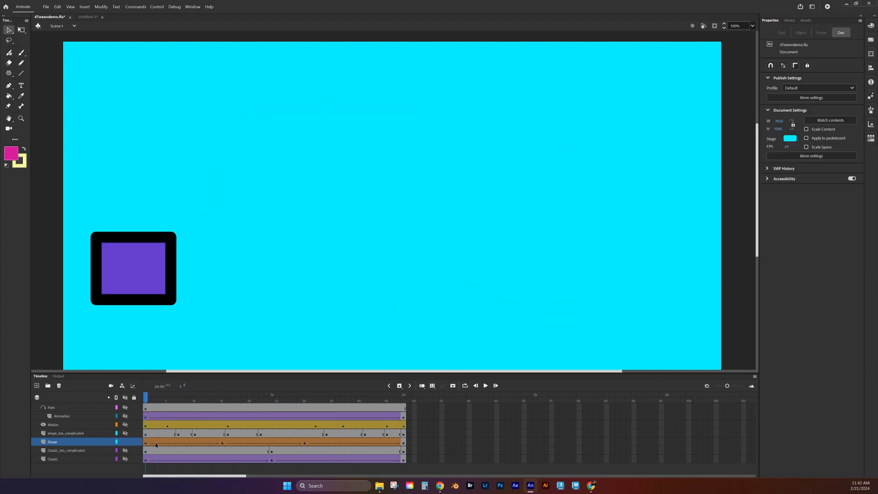
- Hide the Shape layer, preview the Motion layer's star, and select that layer to reveal its path
{"action": "left_click", "coordinate": [125, 442]}
{"action": "left_click", "coordinate": [124, 424]}
{"action": "left_click_drag", "start_coordinate": [147, 400], "coordinate": [150, 243]}
{"action": "left_click", "coordinate": [87, 424]}
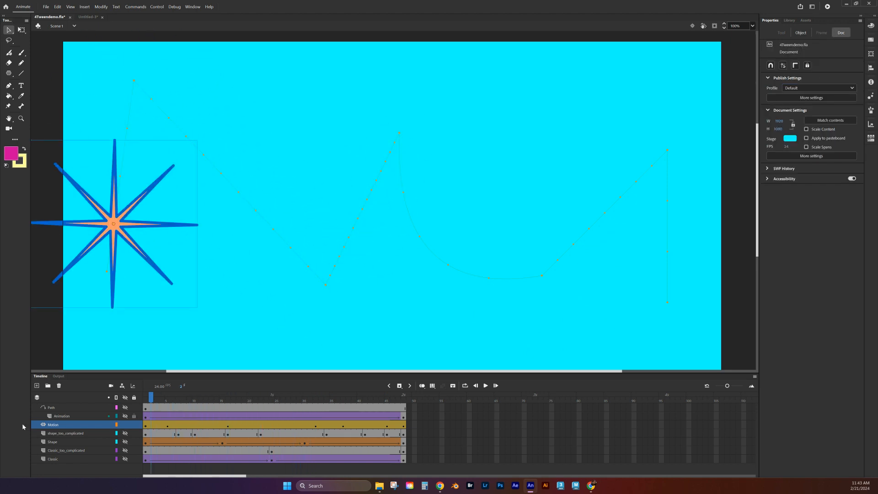
- Hide Motion, show the Animation and Path layers, preview the text, then hide the Path guide
{"action": "left_click", "coordinate": [125, 424]}
{"action": "left_click", "coordinate": [124, 416]}
{"action": "left_click", "coordinate": [125, 408]}
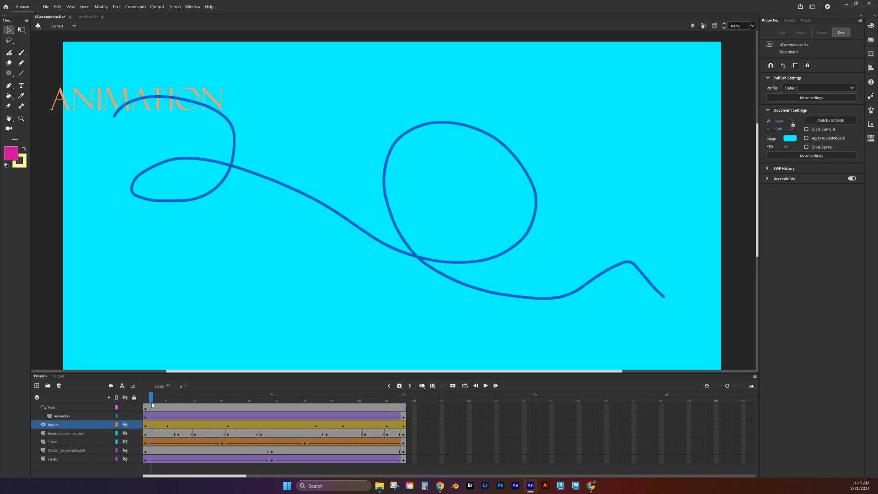
{"action": "left_click_drag", "start_coordinate": [152, 401], "coordinate": [184, 417]}
{"action": "left_click", "coordinate": [124, 407]}
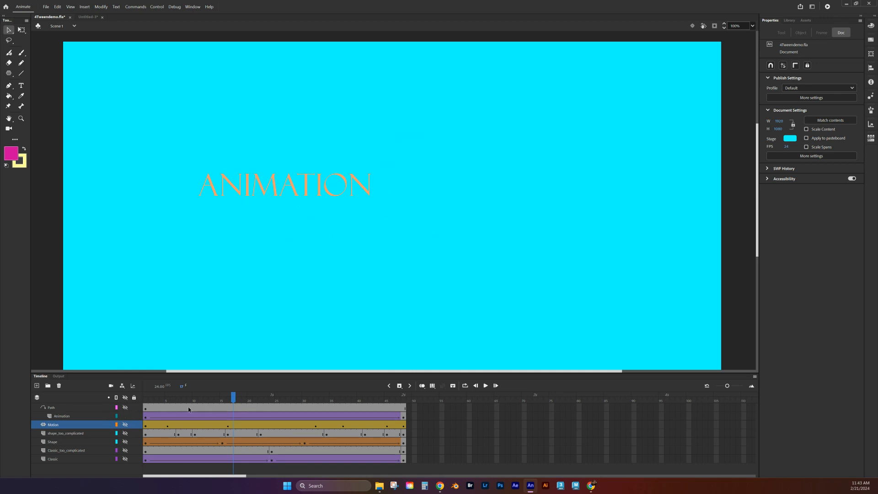
{"action": "left_click_drag", "start_coordinate": [233, 400], "coordinate": [91, 393]}
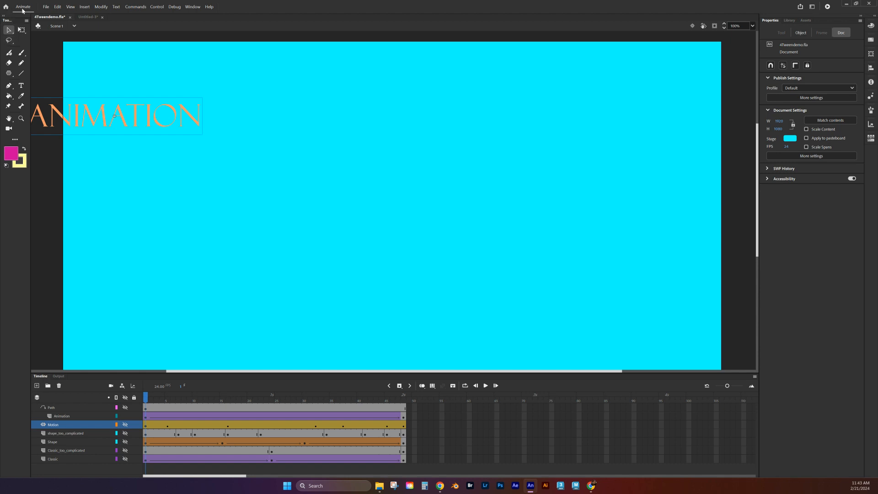
- From the Home screen, create a new document with width 1920, height 1080 and 24 fps
{"action": "left_click", "coordinate": [6, 7]}
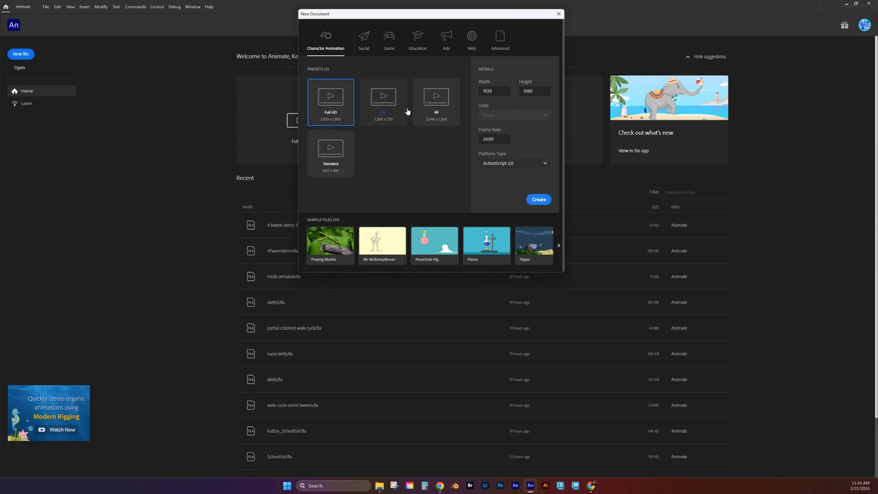
{"action": "left_click", "coordinate": [498, 91]}
{"action": "key", "text": "Tab"}
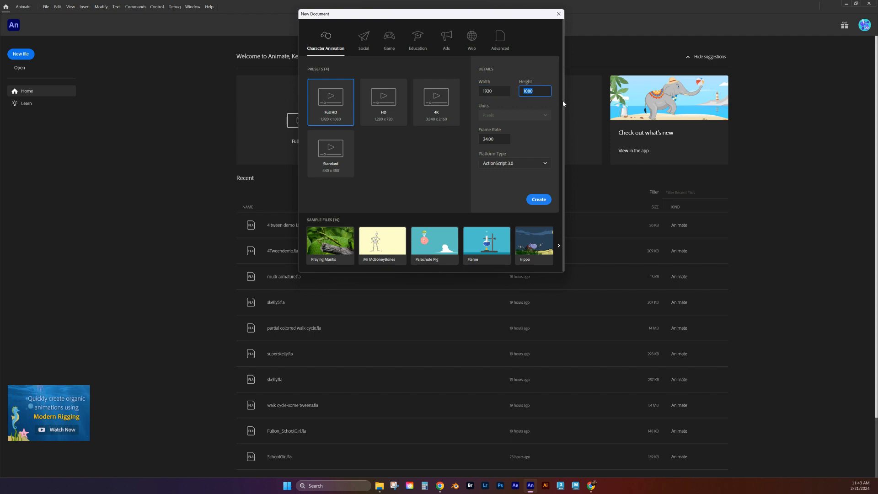
{"action": "type", "text": "10"}
{"action": "left_click", "coordinate": [504, 142]}
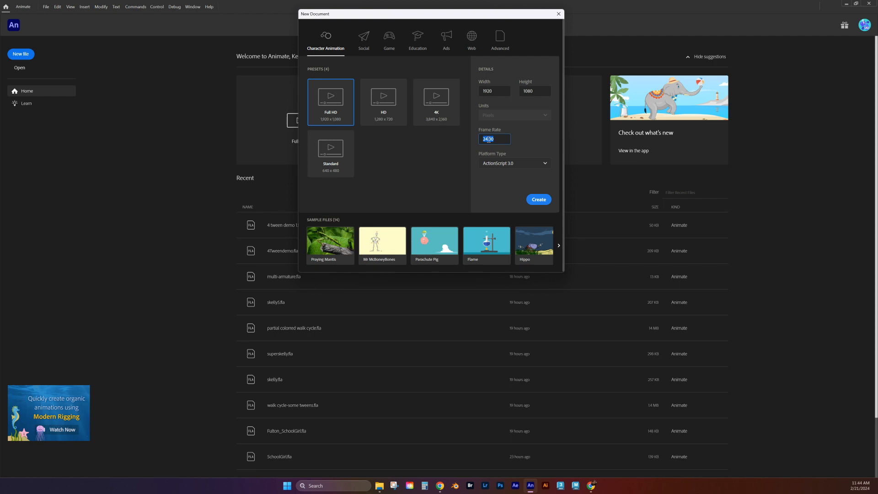
{"action": "left_click", "coordinate": [539, 200]}
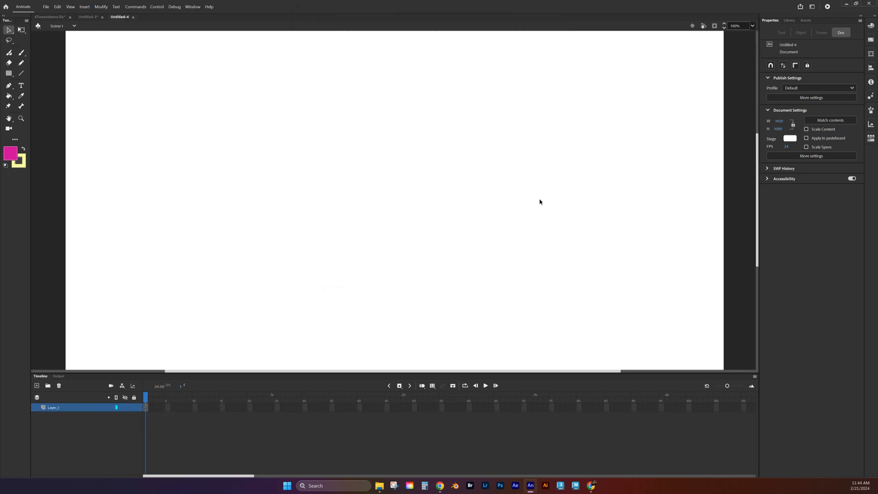
- Fit the stage in view and rename Layer_1 to 'classic'
{"action": "left_click", "coordinate": [753, 27]}
{"action": "left_click", "coordinate": [760, 36]}
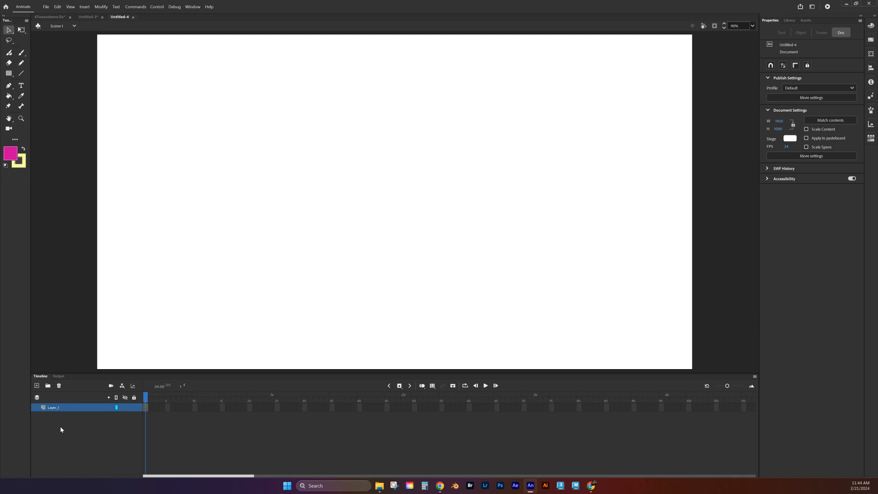
{"action": "double_click", "coordinate": [54, 408]}
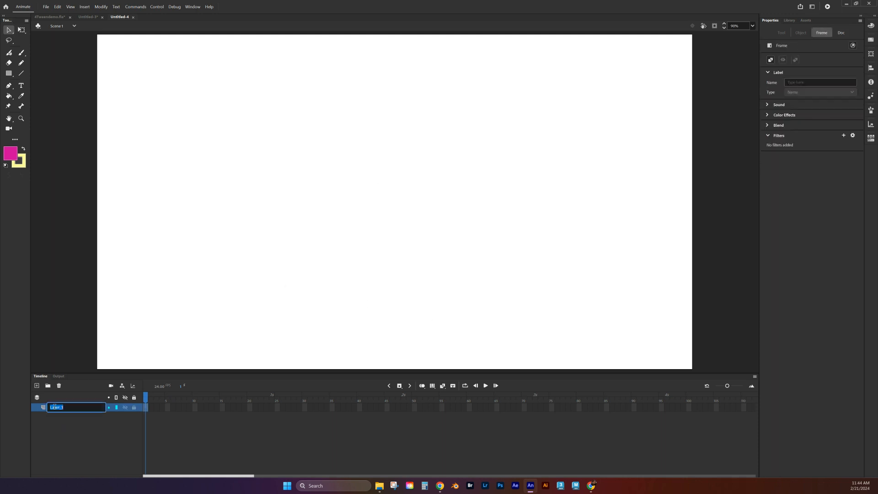
{"action": "type", "text": "classic"}
{"action": "left_click", "coordinate": [107, 438]}
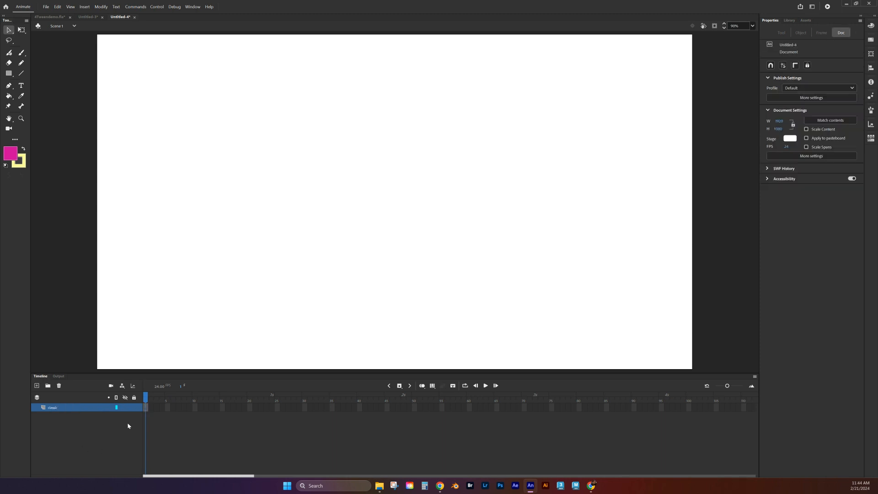
- Extend the classic layer to frame 48 with F5 and return to frame 1
{"action": "left_click", "coordinate": [403, 407]}
{"action": "key", "text": "F5"}
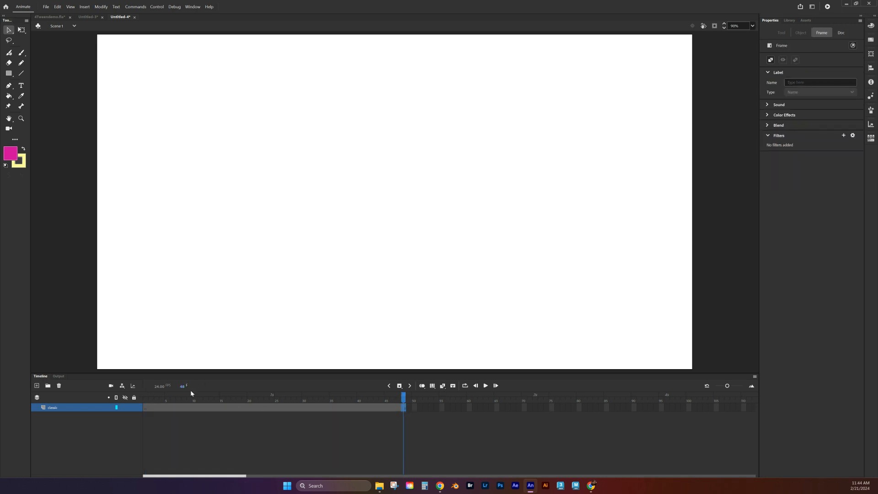
{"action": "left_click", "coordinate": [148, 408]}
- Draw a pink, yellow-outlined rectangle at the stage's bottom-left and add a keyframe at frame 48
{"action": "left_click", "coordinate": [10, 75]}
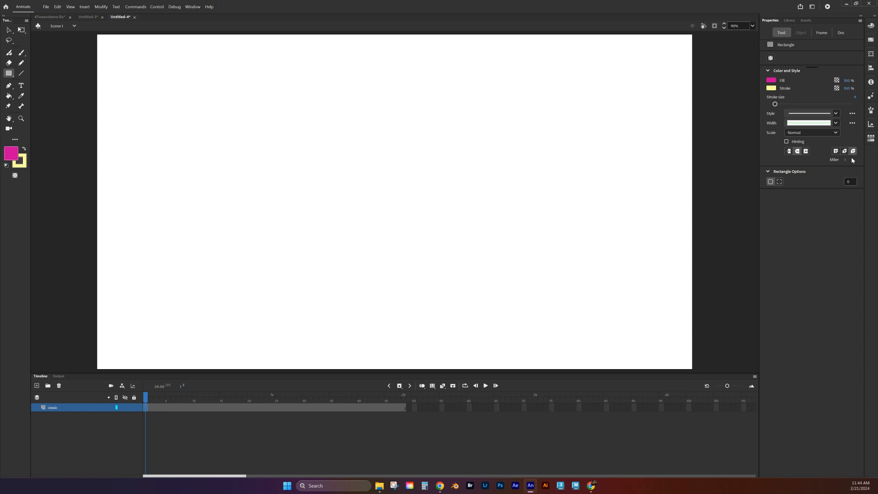
{"action": "mouse_move", "coordinate": [124, 253]}
{"action": "left_mouse_down"}
{"action": "mouse_move", "coordinate": [175, 308]}
{"action": "mouse_move", "coordinate": [227, 337]}
{"action": "left_mouse_up"}
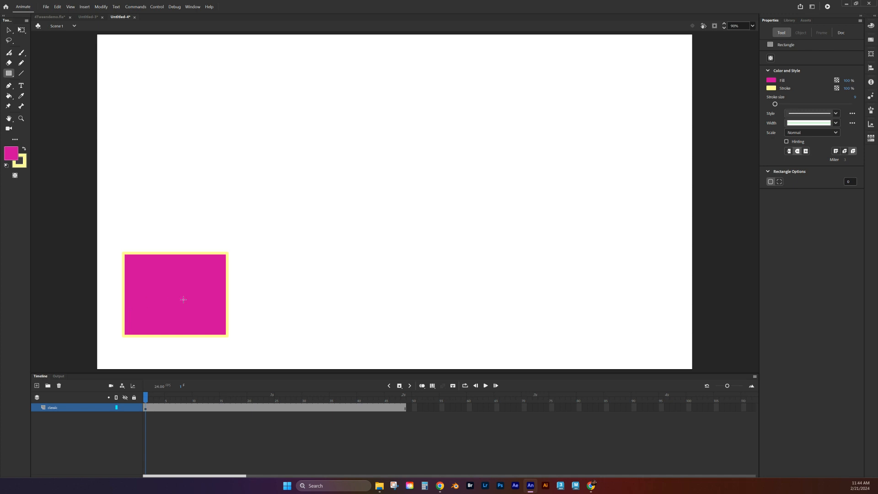
{"action": "left_click", "coordinate": [145, 408]}
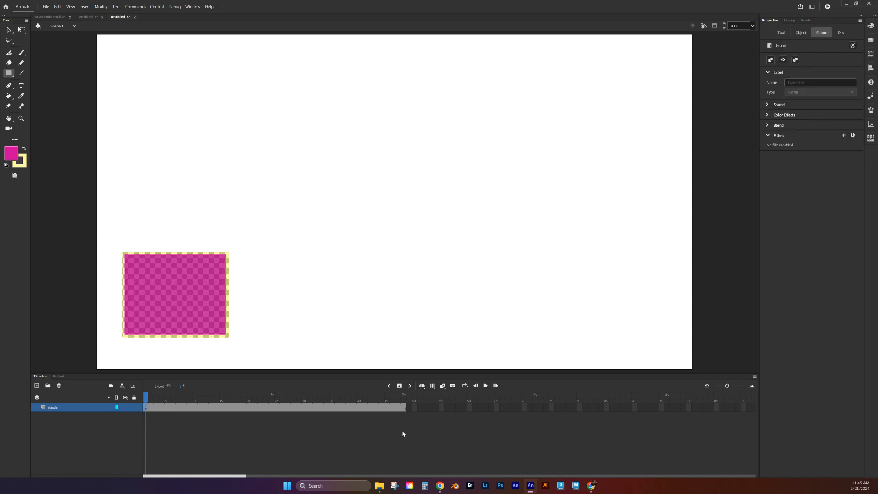
{"action": "left_click", "coordinate": [404, 408]}
{"action": "left_click", "coordinate": [400, 386]}
- At frame 48, move the whole rectangle, fill and outline together, to the stage's top-right
{"action": "left_click", "coordinate": [9, 29]}
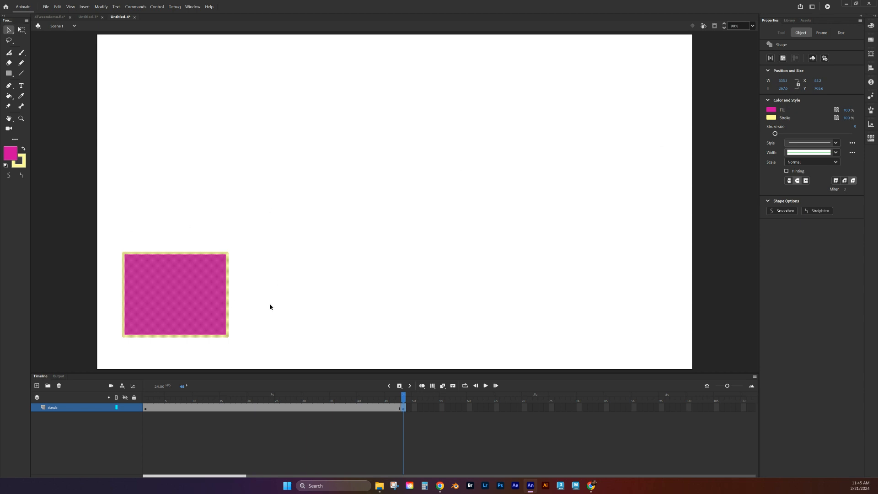
{"action": "left_click", "coordinate": [352, 283]}
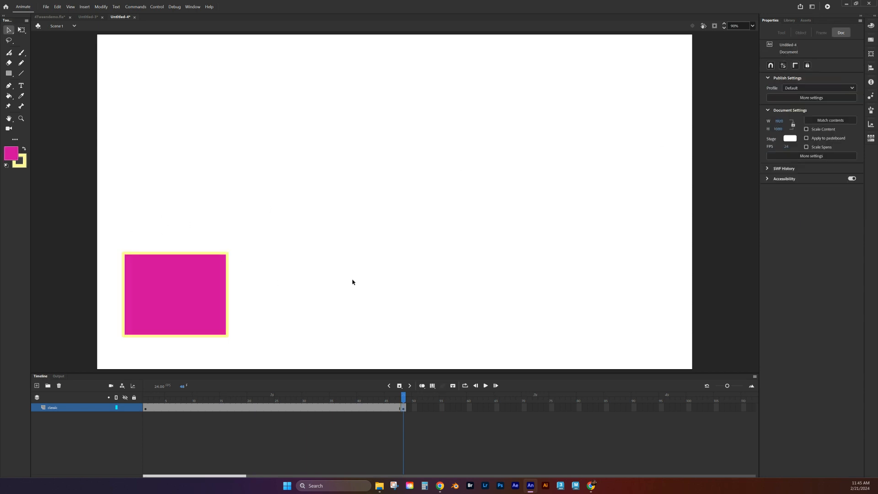
{"action": "left_click", "coordinate": [174, 294]}
{"action": "left_click_drag", "start_coordinate": [186, 293], "coordinate": [487, 270]}
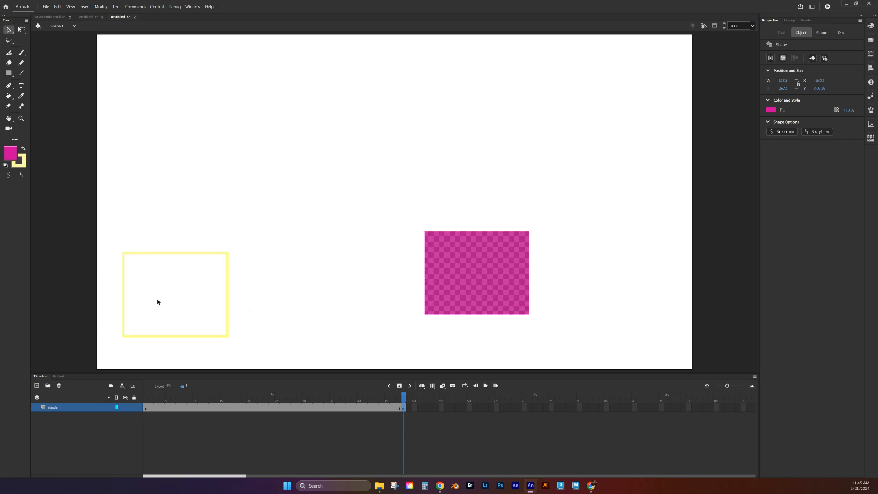
{"action": "key", "text": "ctrl+z"}
{"action": "left_click_drag", "start_coordinate": [103, 222], "coordinate": [328, 364]}
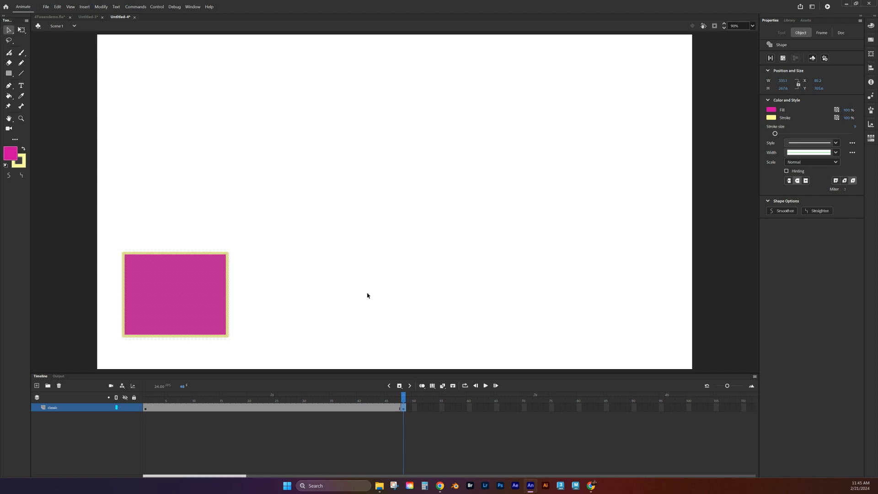
{"action": "left_click", "coordinate": [365, 295]}
{"action": "double_click", "coordinate": [143, 283]}
{"action": "left_click_drag", "start_coordinate": [163, 290], "coordinate": [620, 89]}
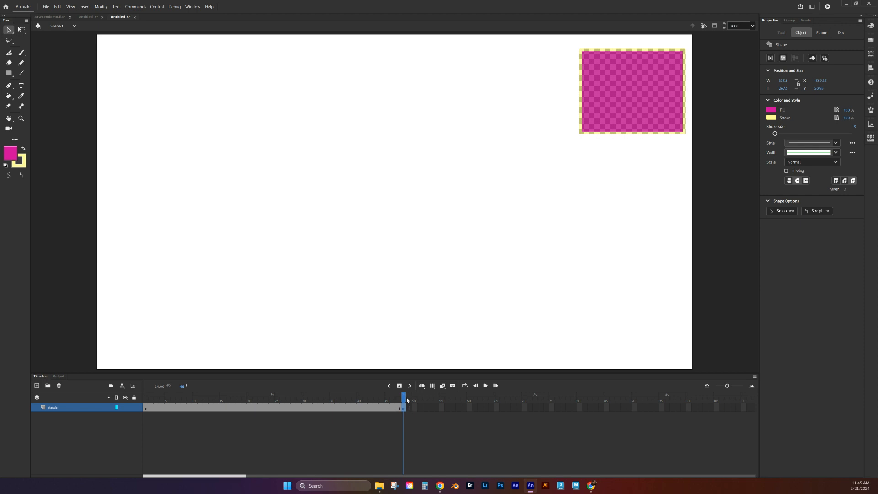
{"action": "left_click_drag", "start_coordinate": [404, 396], "coordinate": [344, 392]}
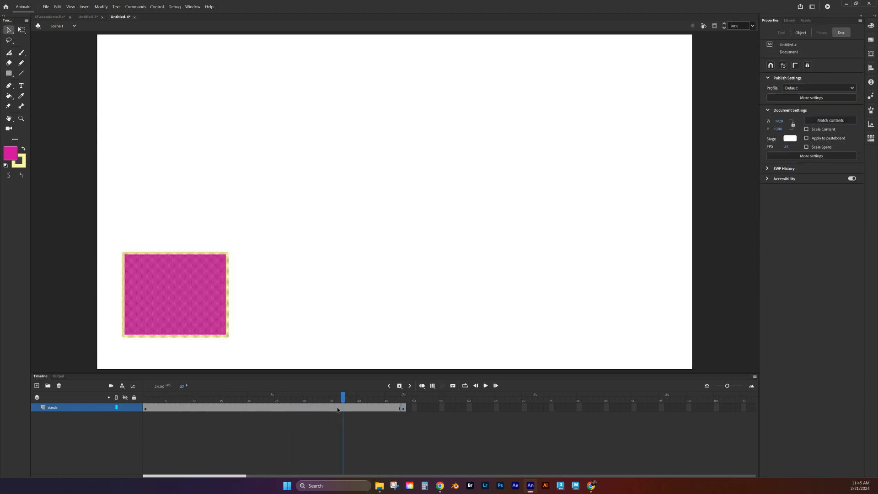
- Create a classic tween across frames 1–48, converting the rectangle to a symbol, and preview it
{"action": "right_click", "coordinate": [300, 404]}
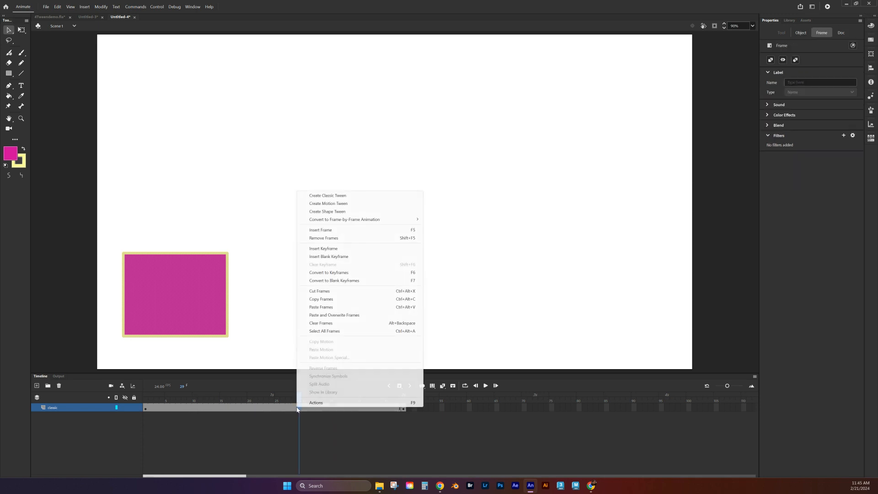
{"action": "left_click", "coordinate": [345, 196]}
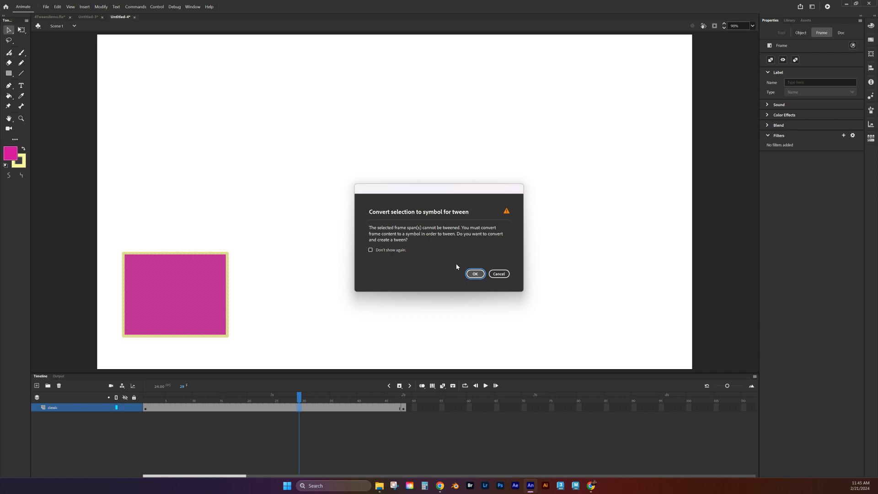
{"action": "left_click", "coordinate": [474, 273]}
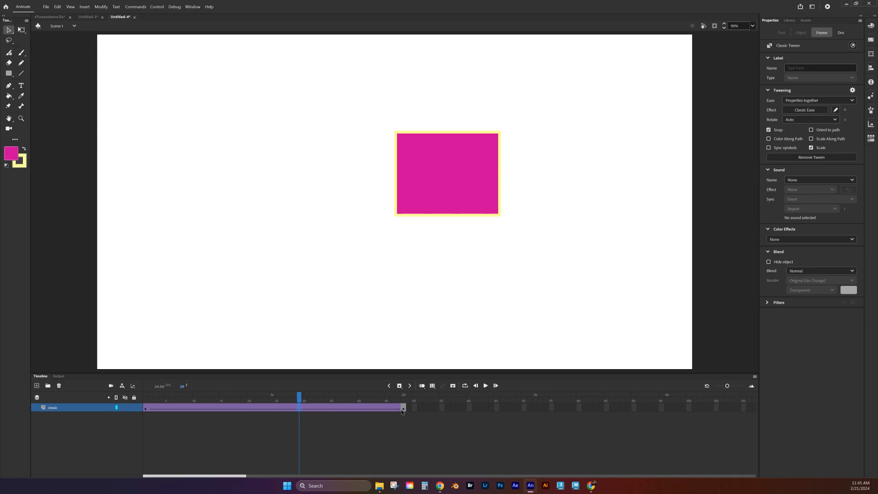
{"action": "left_click_drag", "start_coordinate": [348, 401], "coordinate": [404, 401]}
{"action": "left_click", "coordinate": [412, 409]}
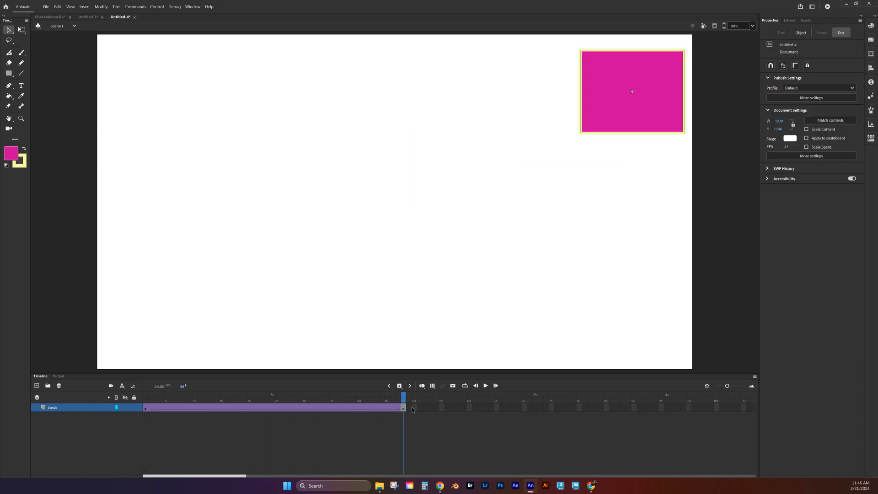
- In 4Tweendemo.fla, hide the ANIMATION text layer and show the Classic_too_complicated cloud layer
{"action": "left_click", "coordinate": [54, 17]}
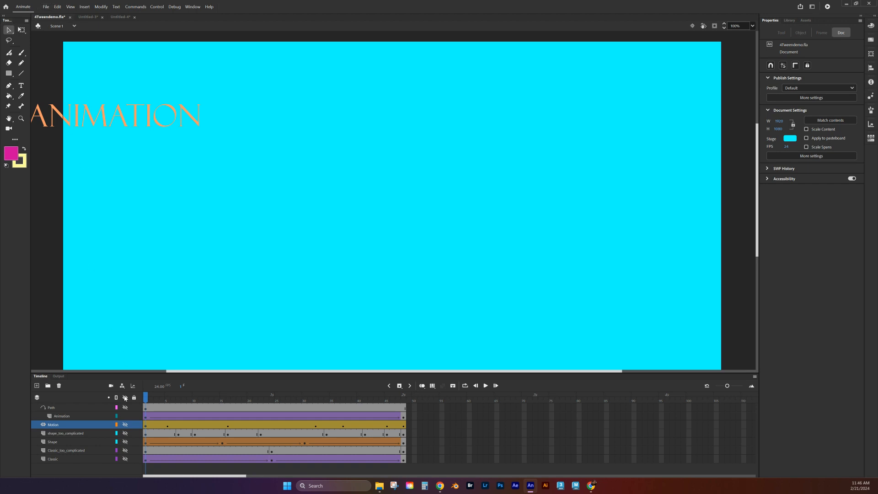
{"action": "left_click", "coordinate": [125, 416]}
{"action": "left_click", "coordinate": [125, 449]}
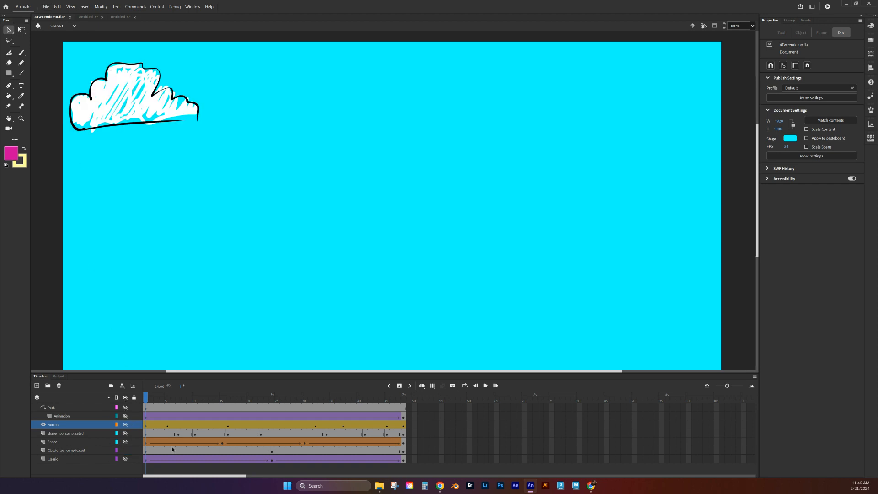
{"action": "mouse_move", "coordinate": [143, 406]}
{"action": "left_mouse_down"}
{"action": "mouse_move", "coordinate": [328, 416]}
{"action": "mouse_move", "coordinate": [417, 405]}
{"action": "mouse_move", "coordinate": [199, 413]}
{"action": "left_mouse_up"}
- Add classic tweens to both sections of the cloud animation and preview the movement
{"action": "right_click", "coordinate": [198, 454]}
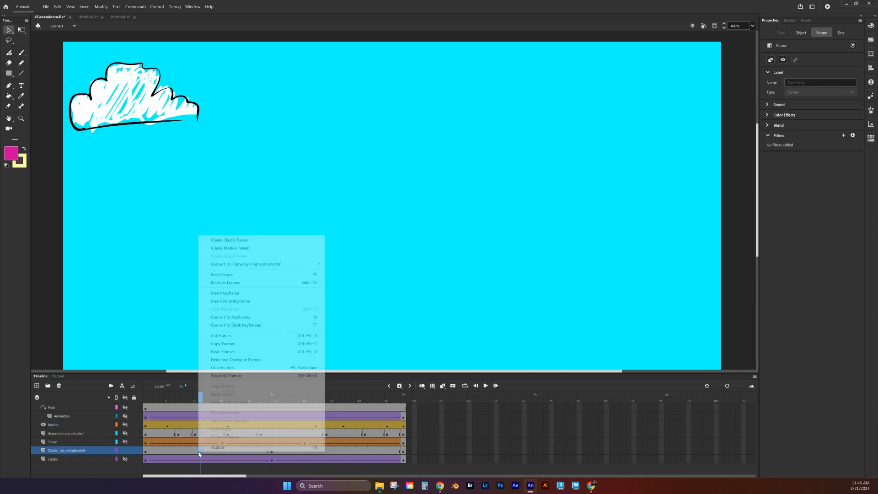
{"action": "left_click", "coordinate": [246, 241]}
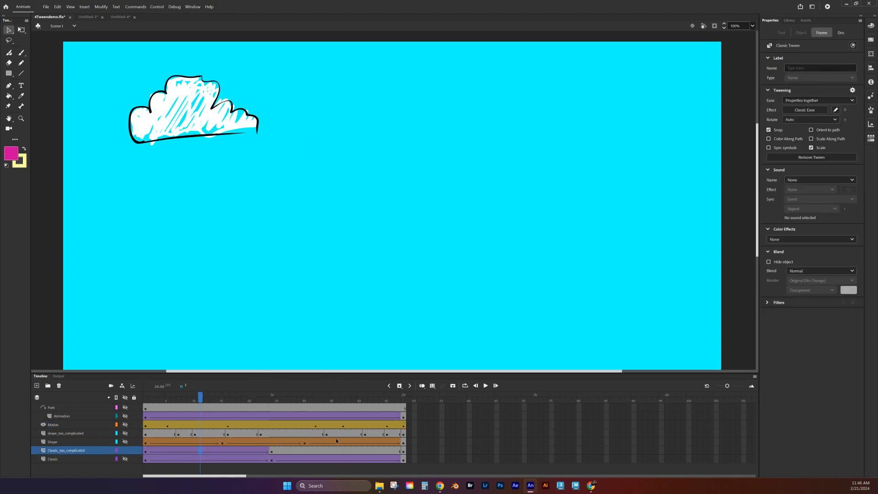
{"action": "right_click", "coordinate": [336, 454]}
{"action": "left_click", "coordinate": [365, 240]}
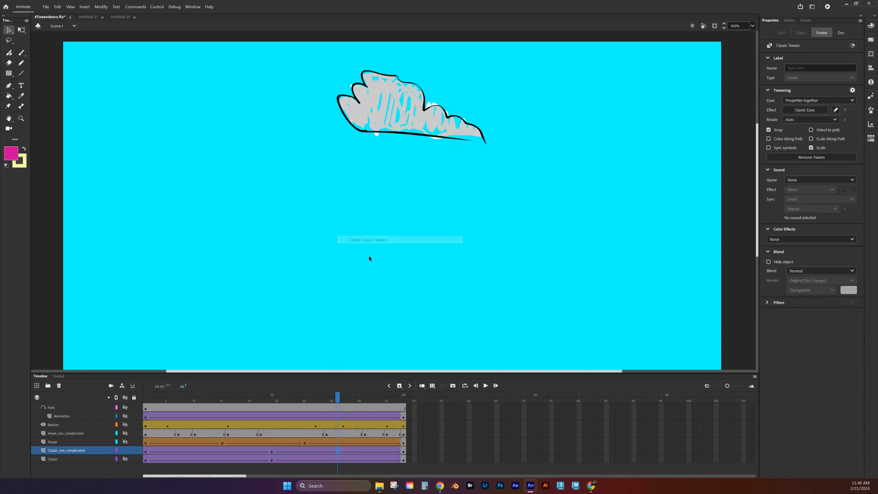
{"action": "left_click_drag", "start_coordinate": [337, 397], "coordinate": [379, 397]}
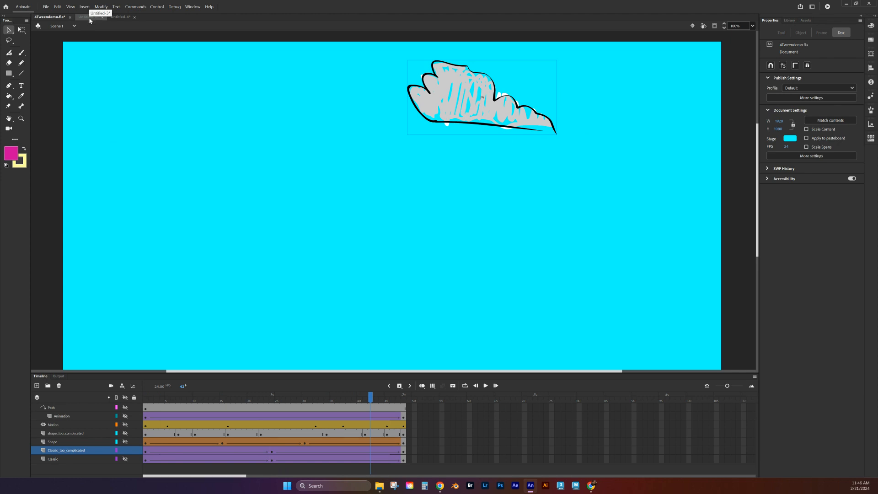
- Switch to Untitled-4 and scrub the rectangle's tween to around frame 23
{"action": "left_click", "coordinate": [120, 17]}
{"action": "left_click_drag", "start_coordinate": [403, 388], "coordinate": [404, 435]}
{"action": "left_click_drag", "start_coordinate": [398, 395], "coordinate": [266, 393]}
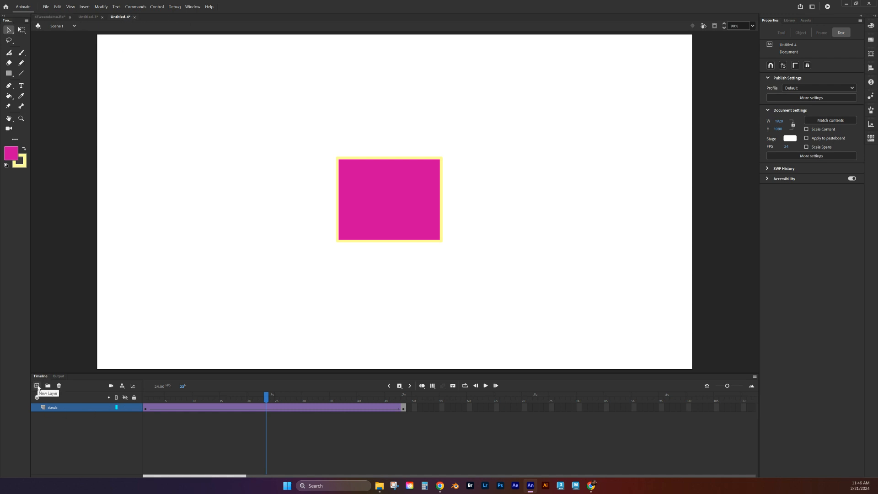
- Add a new layer named 'shape' above classic and hide the classic layer
{"action": "left_click", "coordinate": [37, 386]}
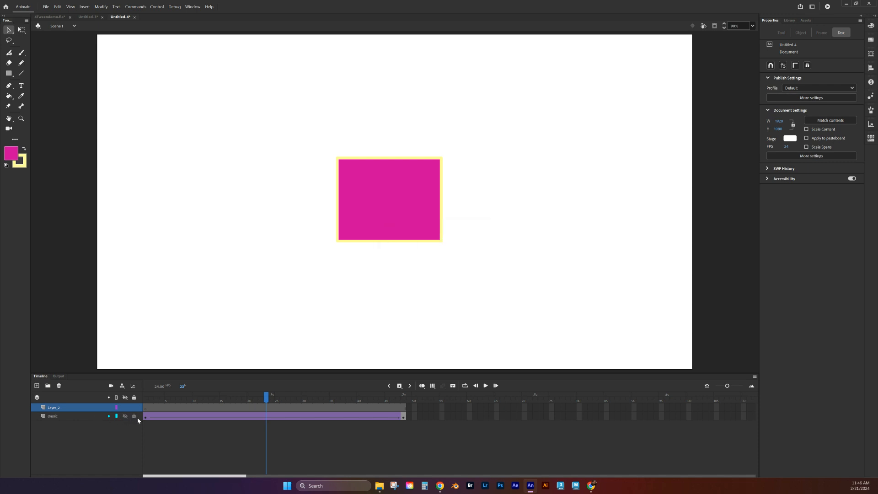
{"action": "left_click", "coordinate": [125, 417]}
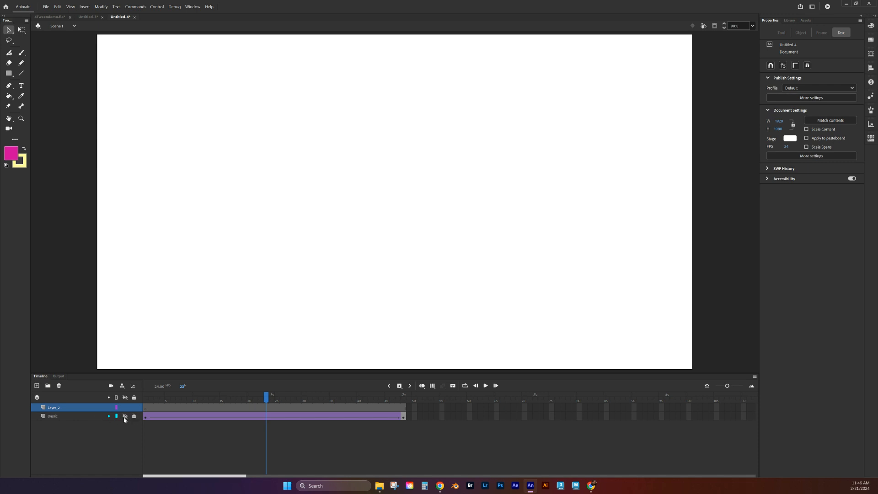
{"action": "double_click", "coordinate": [54, 408]}
{"action": "type", "text": "shape"}
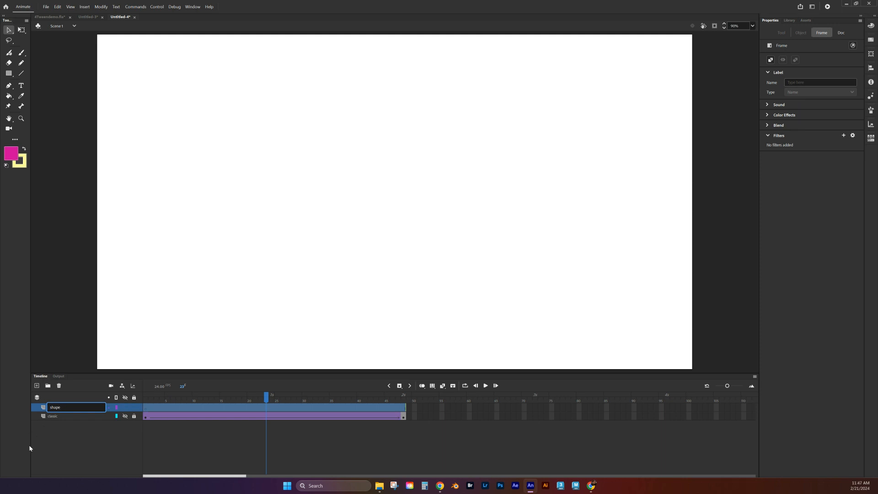
{"action": "left_click", "coordinate": [81, 439]}
{"action": "left_click", "coordinate": [145, 408]}
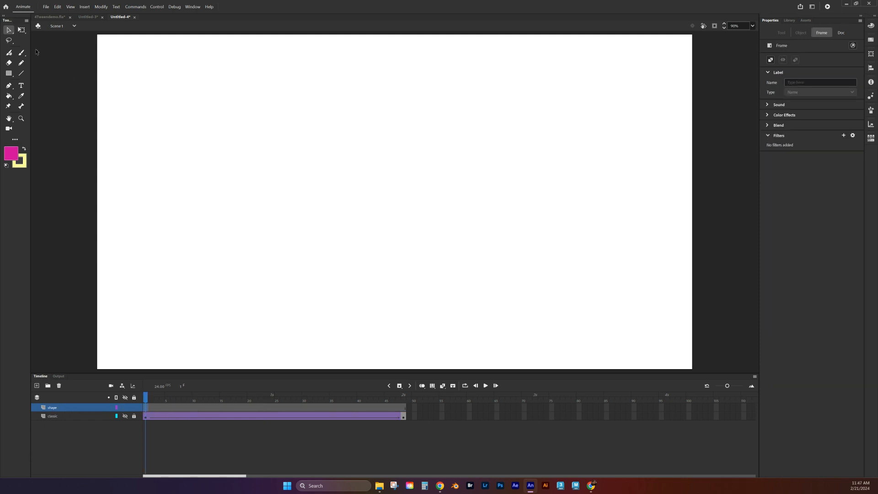
- Select the Rectangle tool with a green fill colour
{"action": "left_click", "coordinate": [8, 74]}
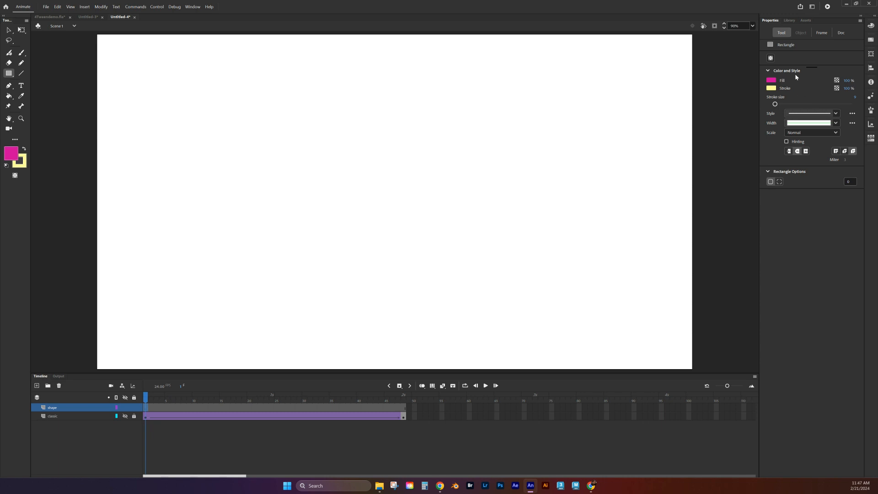
{"action": "left_click", "coordinate": [772, 80]}
{"action": "left_click", "coordinate": [727, 114]}
- Set a blue stroke, switch to the Oval tool, and draw a green circle at lower left
{"action": "left_click", "coordinate": [772, 88]}
{"action": "left_click", "coordinate": [715, 130]}
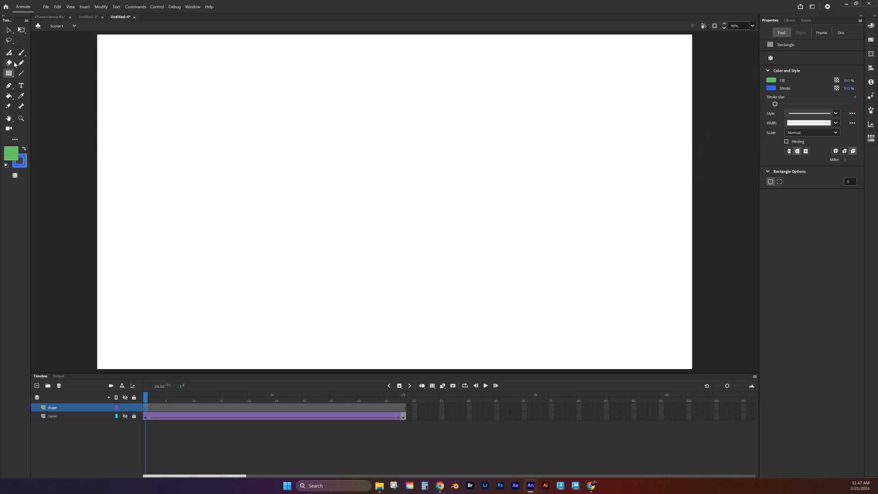
{"action": "left_click", "coordinate": [10, 75]}
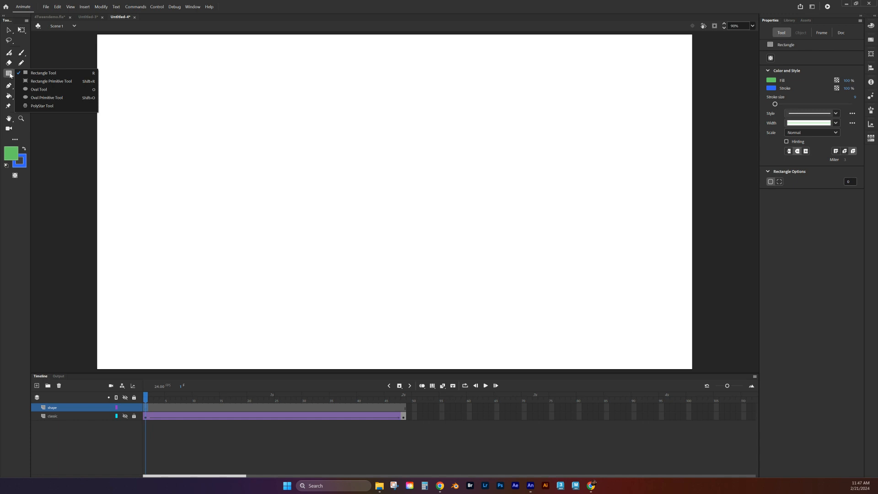
{"action": "left_click", "coordinate": [39, 89]}
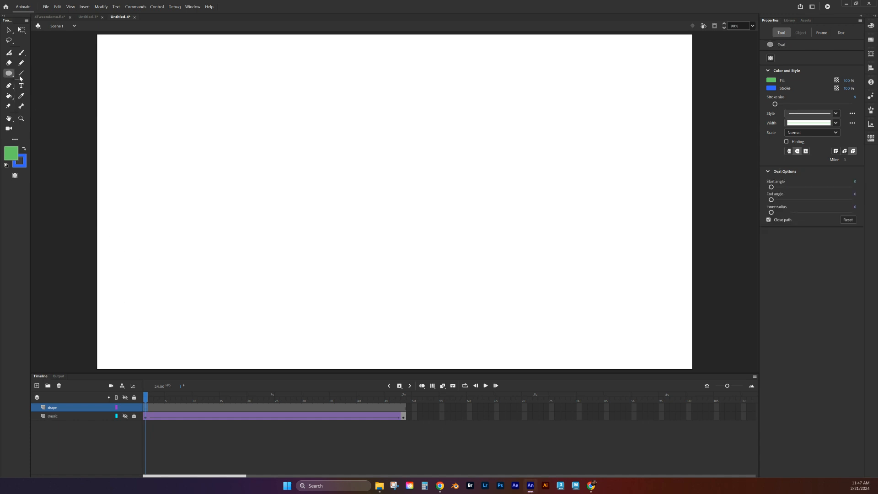
{"action": "left_click", "coordinate": [8, 75]}
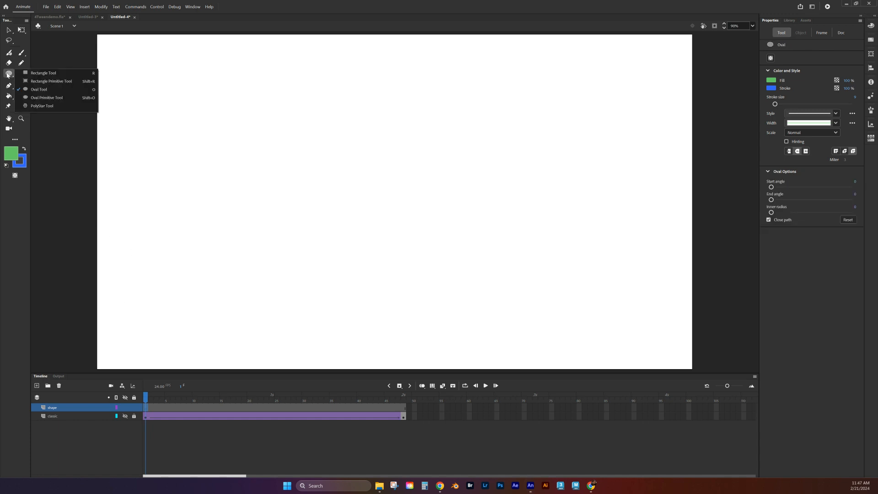
{"action": "left_click_drag", "start_coordinate": [131, 276], "coordinate": [212, 358]}
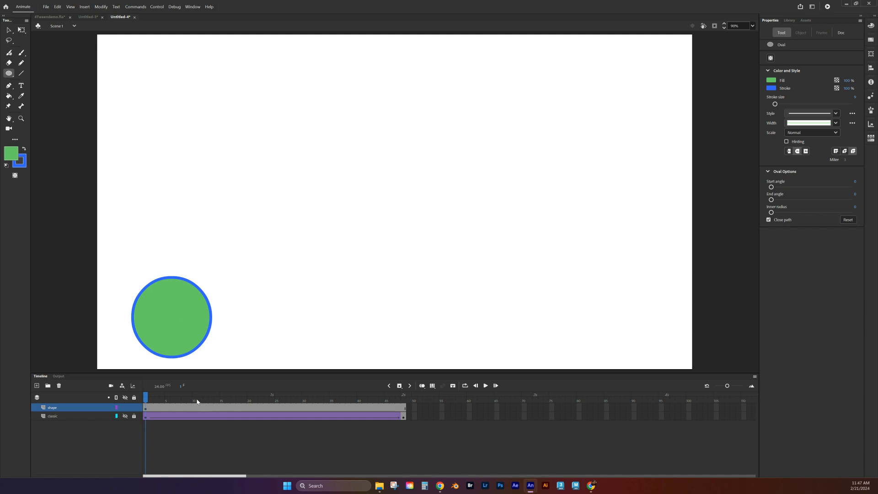
- Insert a blank keyframe at frame 11 of the shape layer and reselect the Rectangle tool
{"action": "left_click", "coordinate": [199, 400]}
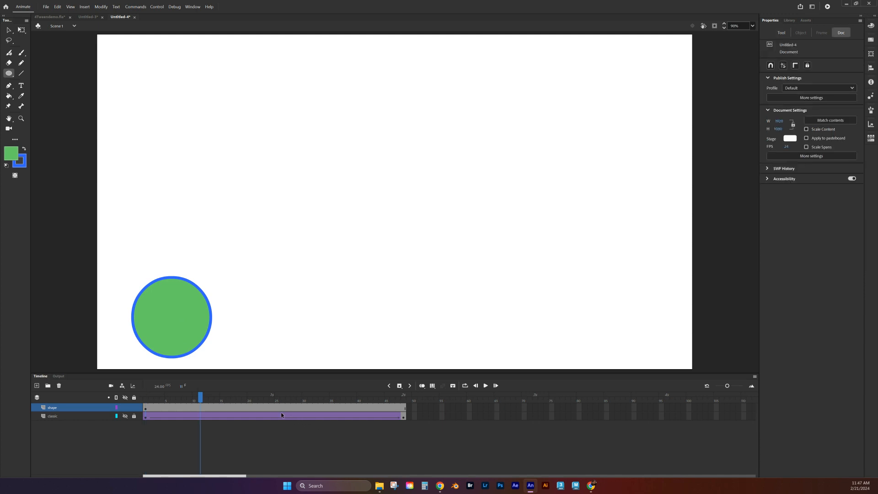
{"action": "left_click", "coordinate": [199, 405]}
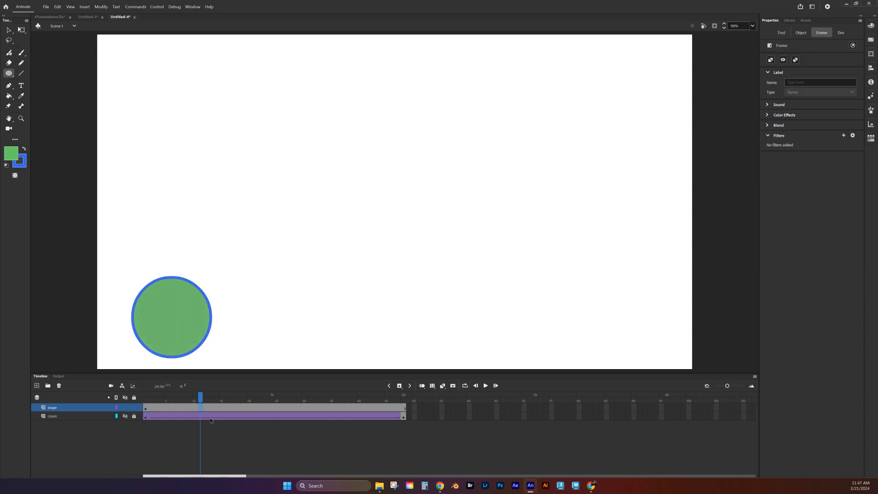
{"action": "left_click", "coordinate": [400, 386]}
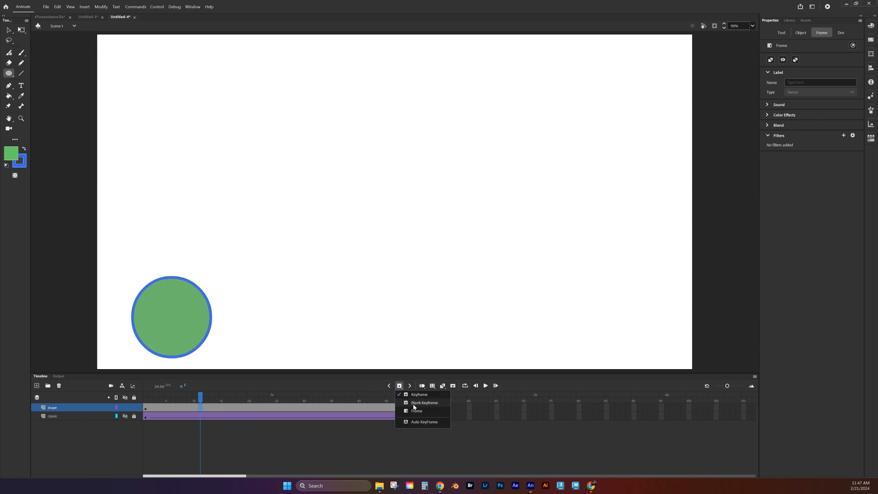
{"action": "left_click", "coordinate": [414, 405]}
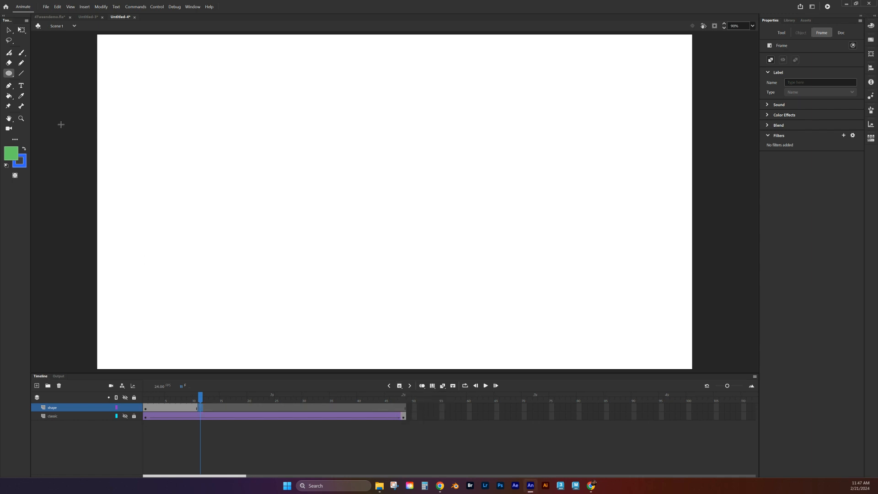
{"action": "left_click", "coordinate": [7, 73]}
{"action": "left_click", "coordinate": [42, 73]}
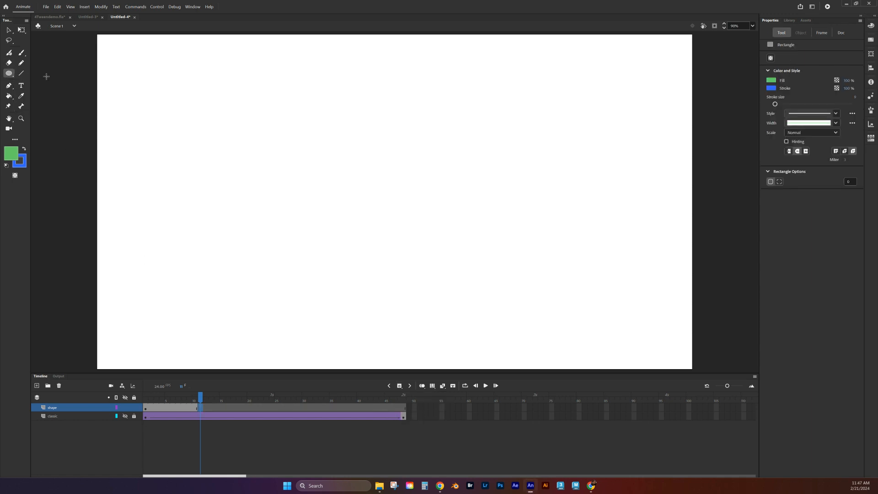
- Draw a dark teal rectangle with a peach (#FFCC99) outline near the top centre of the stage
{"action": "left_click", "coordinate": [777, 81]}
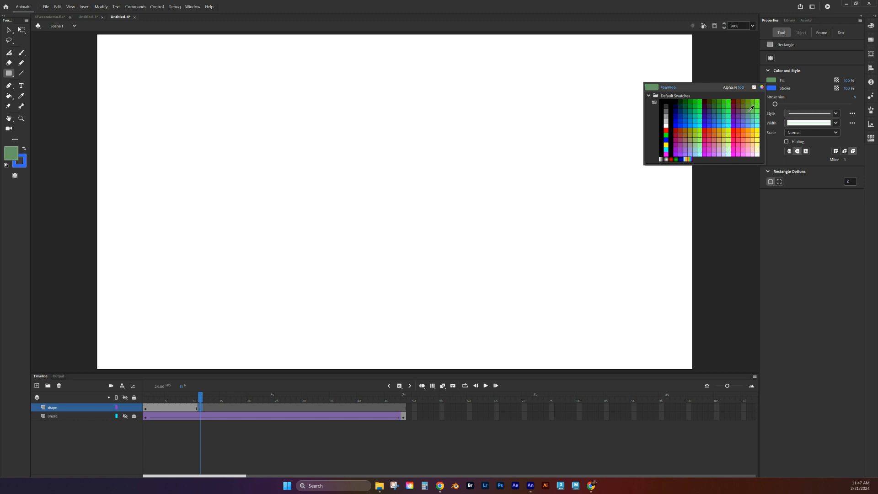
{"action": "left_click", "coordinate": [713, 111]}
{"action": "left_click", "coordinate": [772, 88]}
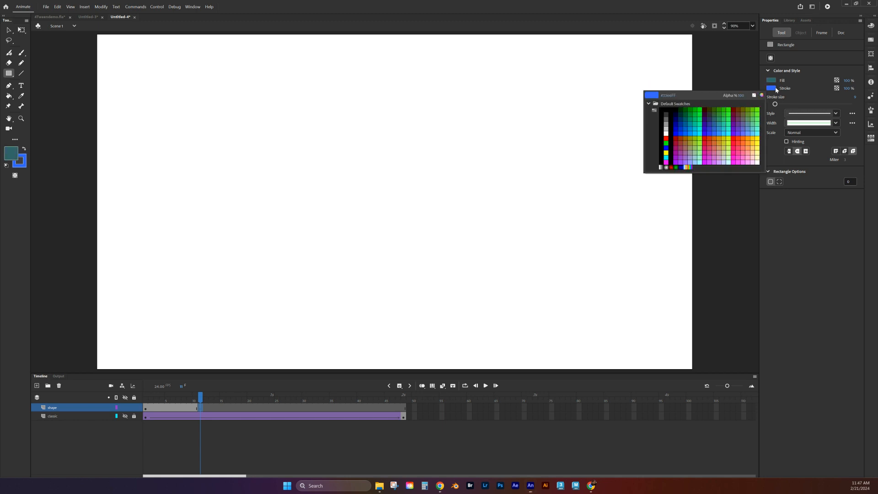
{"action": "left_click", "coordinate": [752, 152]}
{"action": "mouse_move", "coordinate": [352, 51]}
{"action": "left_mouse_down"}
{"action": "mouse_move", "coordinate": [434, 121]}
{"action": "mouse_move", "coordinate": [476, 117]}
{"action": "left_mouse_up"}
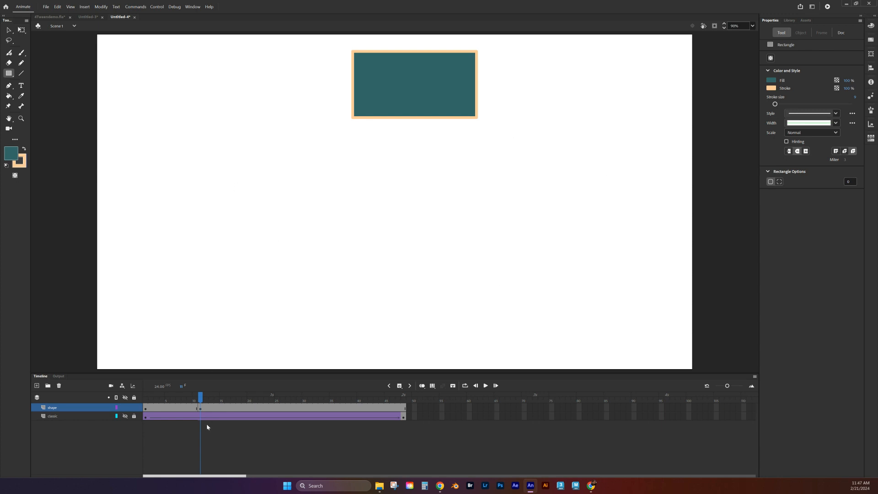
- Insert a blank keyframe at frame 23 and select the PolyStar tool in polygon style
{"action": "left_click", "coordinate": [265, 409]}
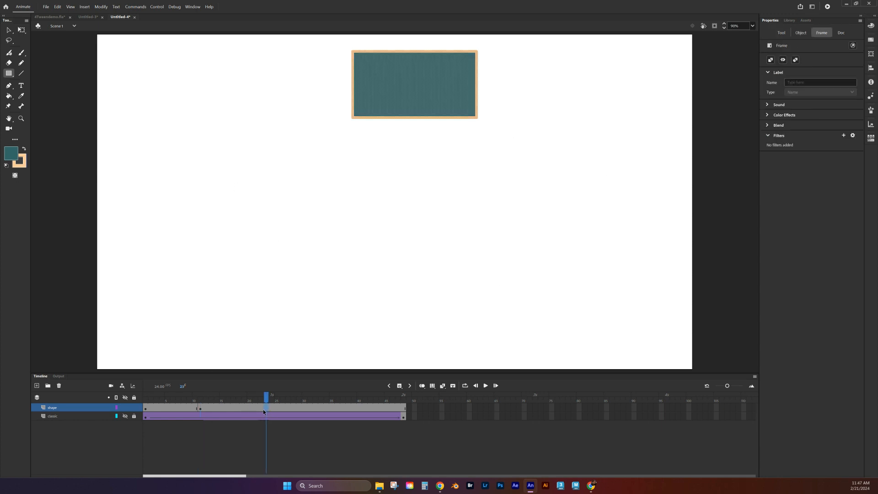
{"action": "key", "text": "F7"}
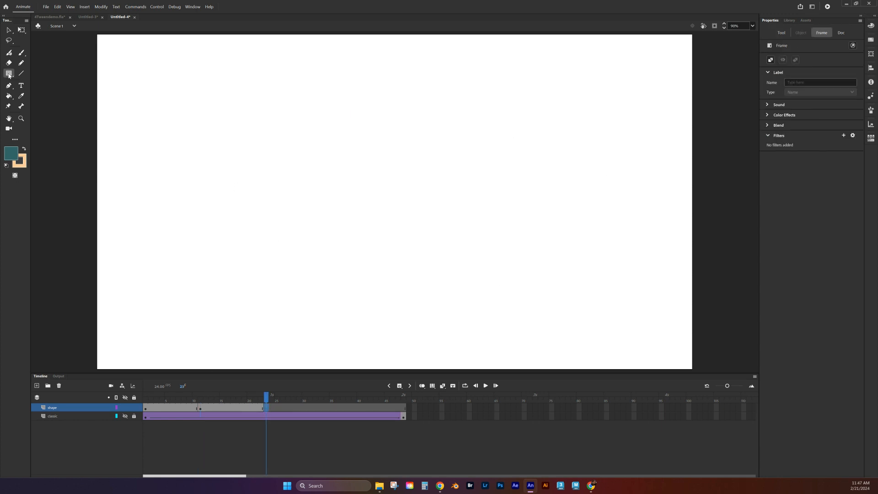
{"action": "left_click", "coordinate": [10, 73]}
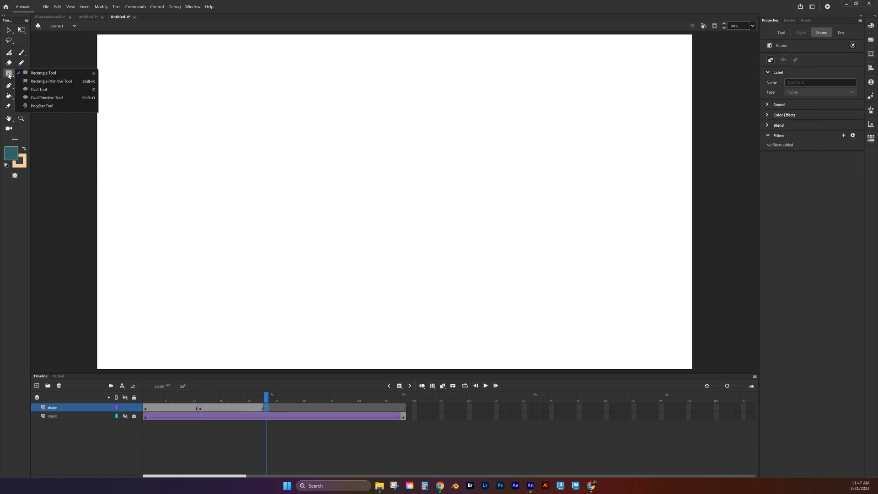
{"action": "left_click", "coordinate": [37, 106]}
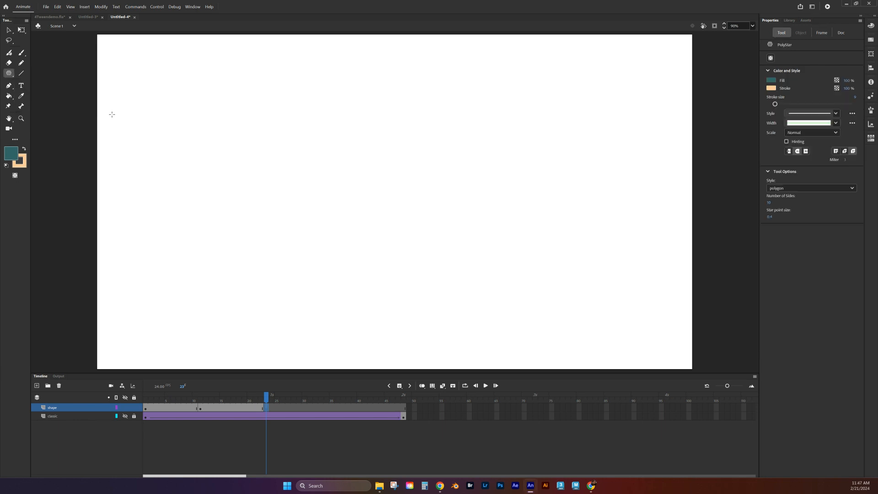
{"action": "left_click", "coordinate": [774, 191]}
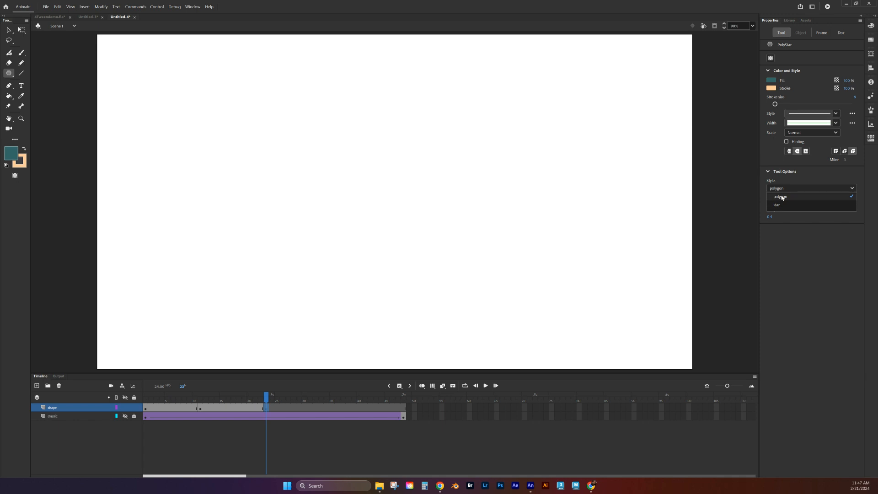
{"action": "left_click", "coordinate": [780, 200]}
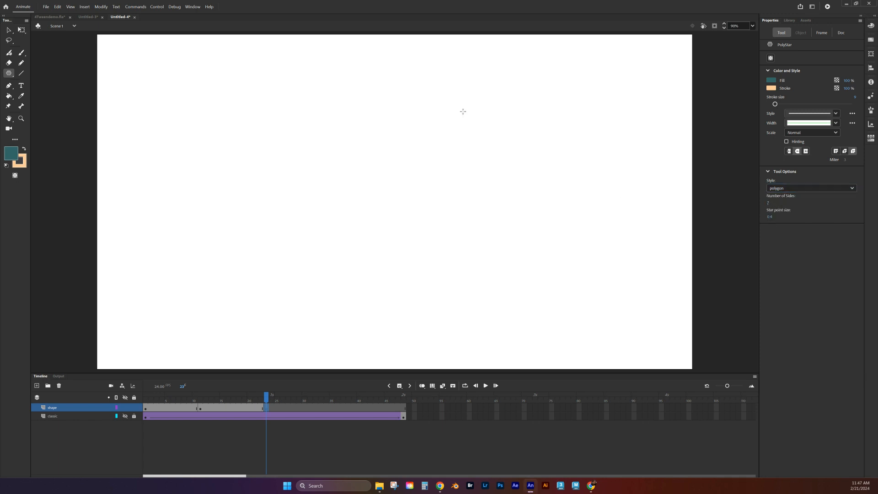
- Draw a salmon-pink heptagon with a magenta outline right of the stage centre
{"action": "left_click", "coordinate": [772, 81]}
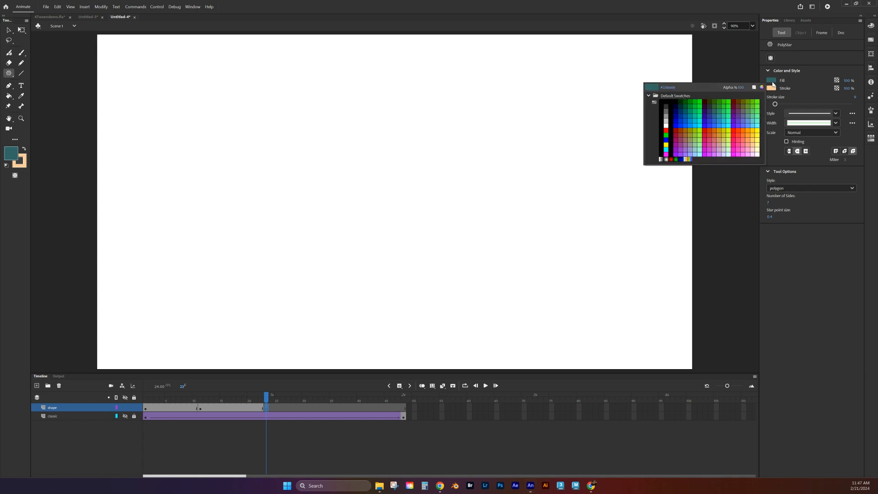
{"action": "left_click", "coordinate": [750, 138]}
{"action": "left_click", "coordinate": [771, 88]}
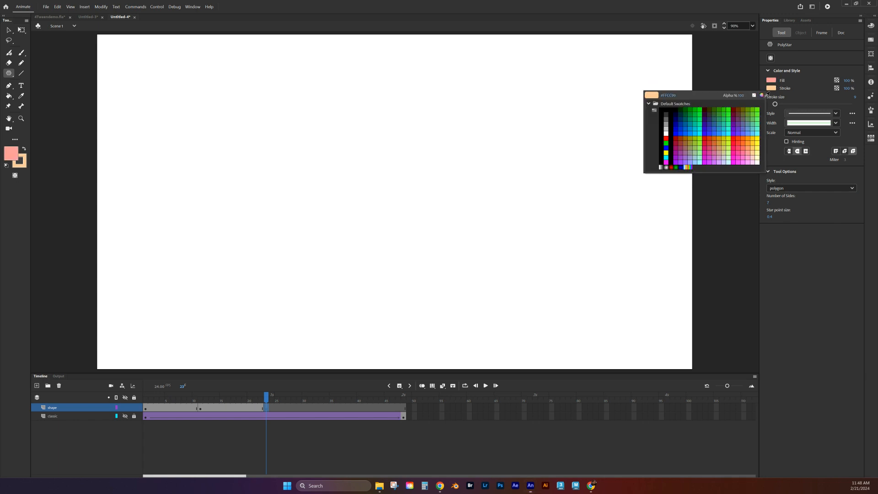
{"action": "left_click", "coordinate": [710, 156]}
{"action": "mouse_move", "coordinate": [487, 237]}
{"action": "left_mouse_down"}
{"action": "mouse_move", "coordinate": [412, 297]}
{"action": "mouse_move", "coordinate": [433, 286]}
{"action": "mouse_move", "coordinate": [389, 310]}
{"action": "left_mouse_up"}
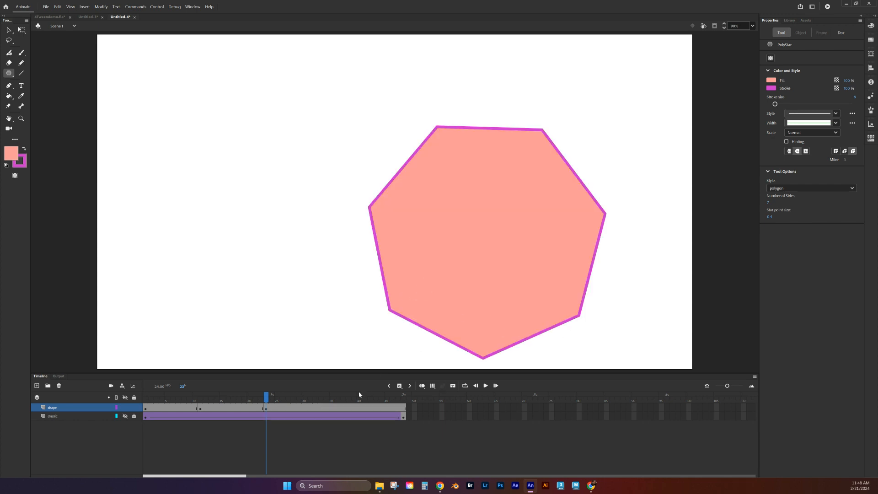
{"action": "left_click", "coordinate": [339, 407]}
- Clear the heptagon from frame 36 onward and set the PolyStar tool's style to star
{"action": "key", "text": "Delete"}
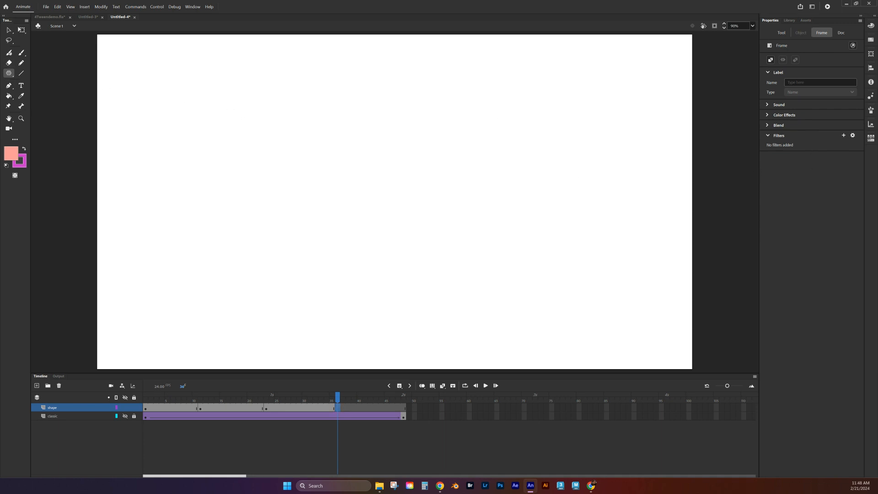
{"action": "left_click", "coordinate": [339, 408]}
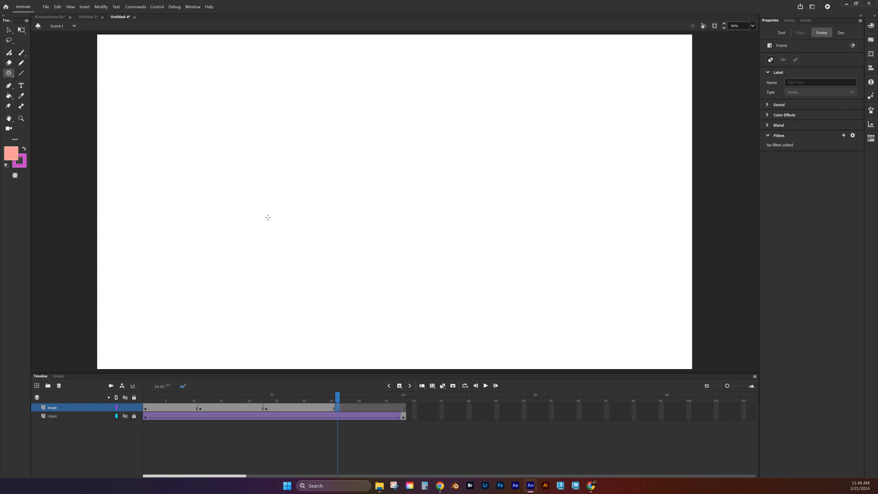
{"action": "left_click", "coordinate": [9, 73]}
{"action": "left_click", "coordinate": [39, 105]}
{"action": "left_click", "coordinate": [782, 33]}
{"action": "left_click", "coordinate": [784, 189]}
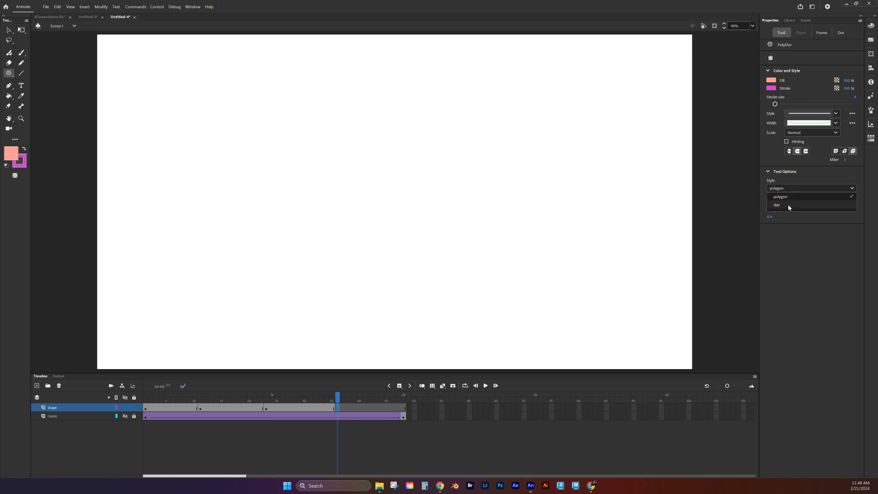
{"action": "left_click", "coordinate": [786, 205]}
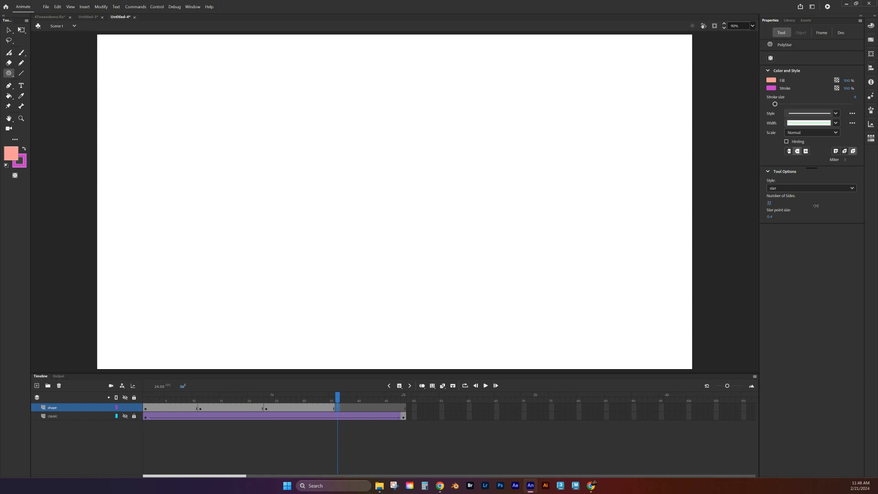
- Draw a 32-point star right of centre and select the whole star
{"action": "left_click_drag", "start_coordinate": [498, 232], "coordinate": [553, 295]}
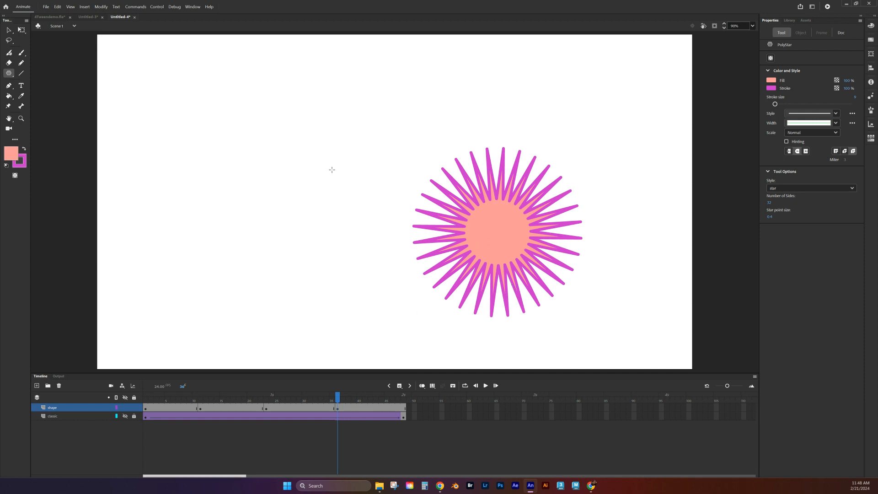
{"action": "key", "text": "v"}
{"action": "left_click_drag", "start_coordinate": [352, 129], "coordinate": [570, 332]}
- Make the star's salmon centre fill dark purple
{"action": "left_click", "coordinate": [659, 333]}
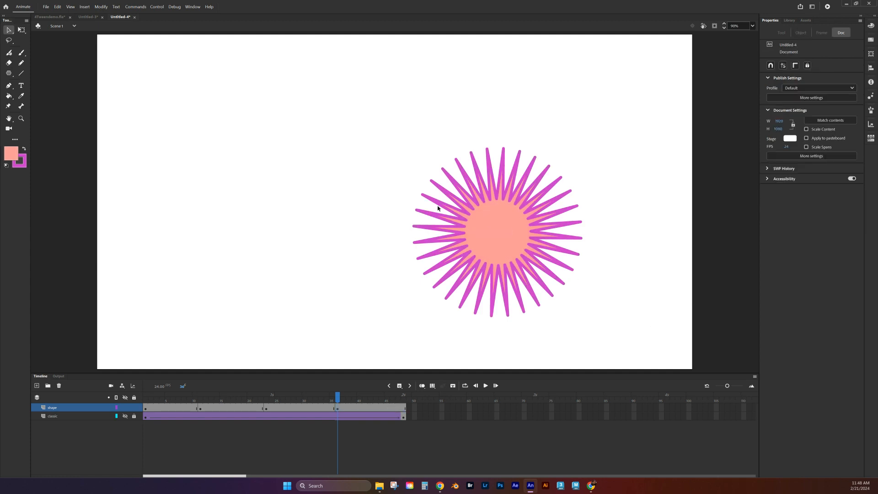
{"action": "left_click", "coordinate": [499, 246]}
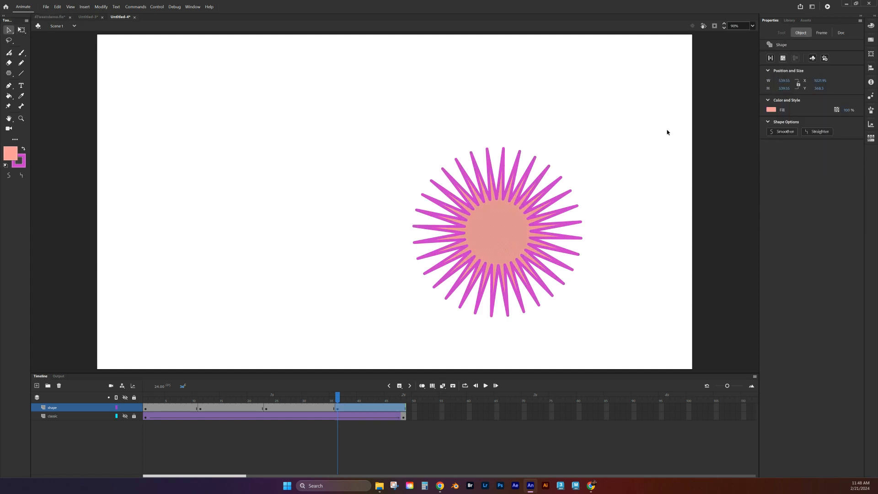
{"action": "left_click", "coordinate": [770, 112]}
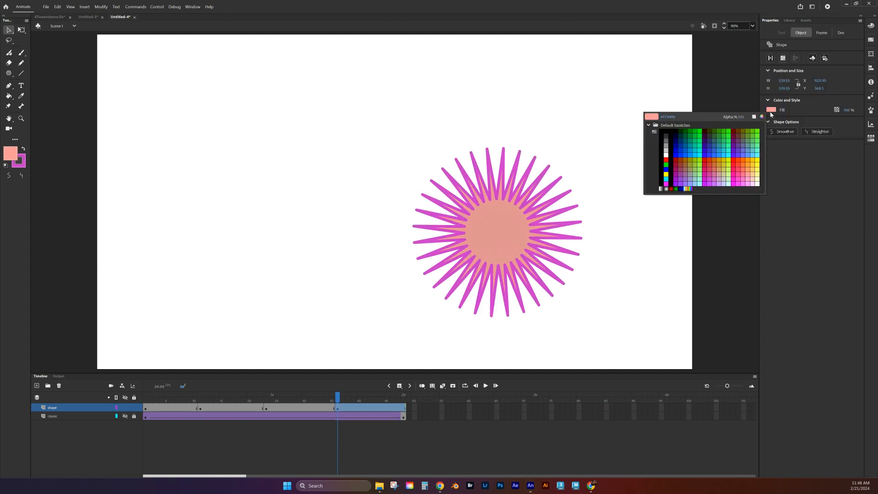
{"action": "left_click", "coordinate": [734, 140]}
- Select the star's outline strokes and colour its points brown
{"action": "left_click", "coordinate": [604, 208]}
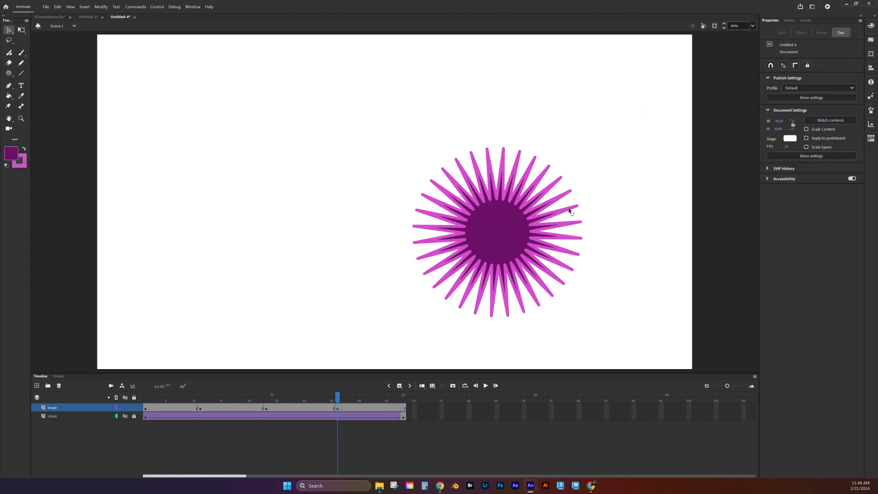
{"action": "left_click", "coordinate": [569, 211]}
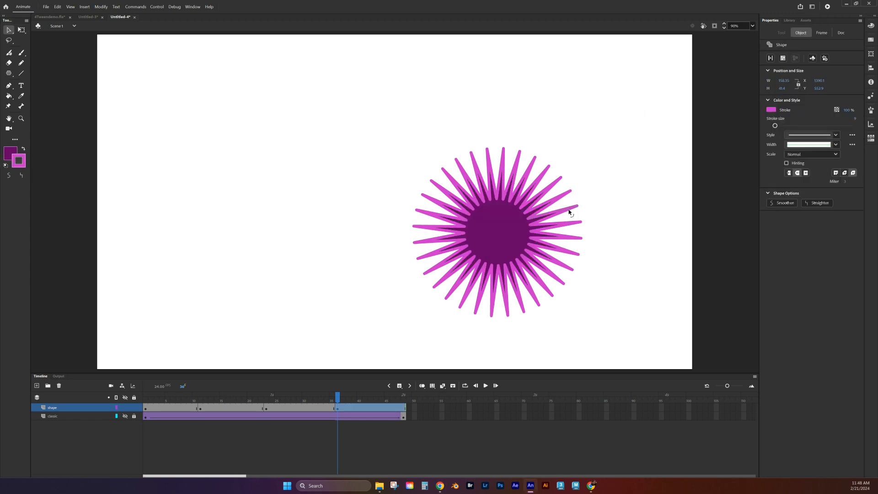
{"action": "left_click", "coordinate": [770, 111]}
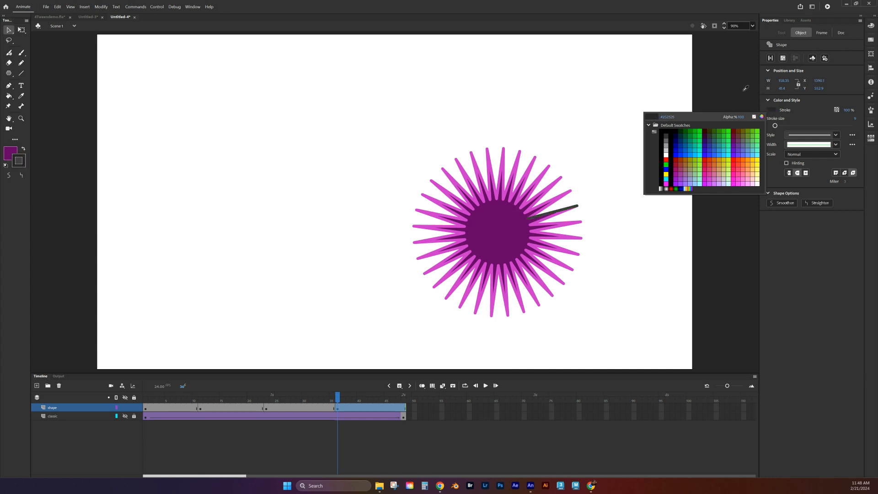
{"action": "left_click", "coordinate": [813, 116]}
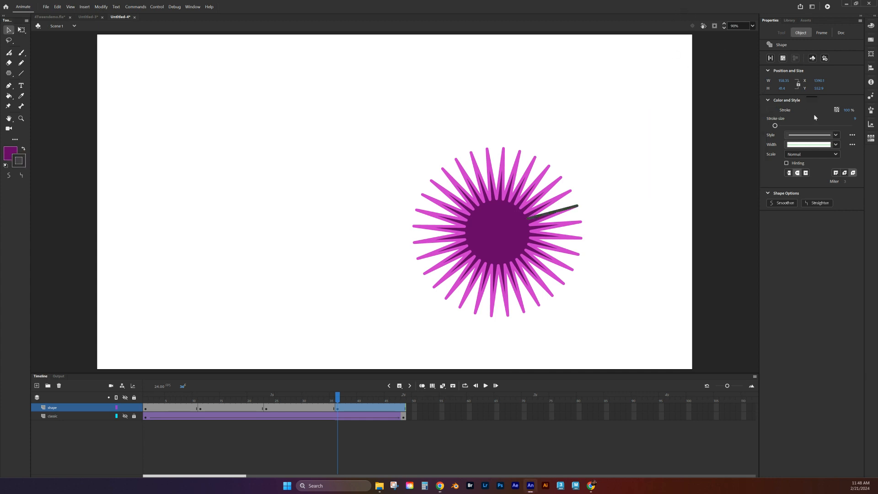
{"action": "left_click", "coordinate": [553, 203]}
{"action": "left_click", "coordinate": [550, 215]}
{"action": "left_click", "coordinate": [771, 110]}
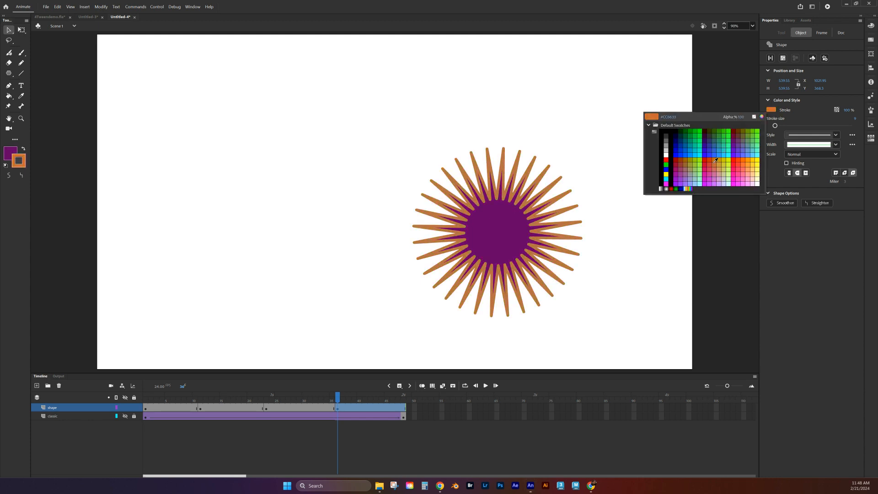
{"action": "left_click", "coordinate": [687, 169]}
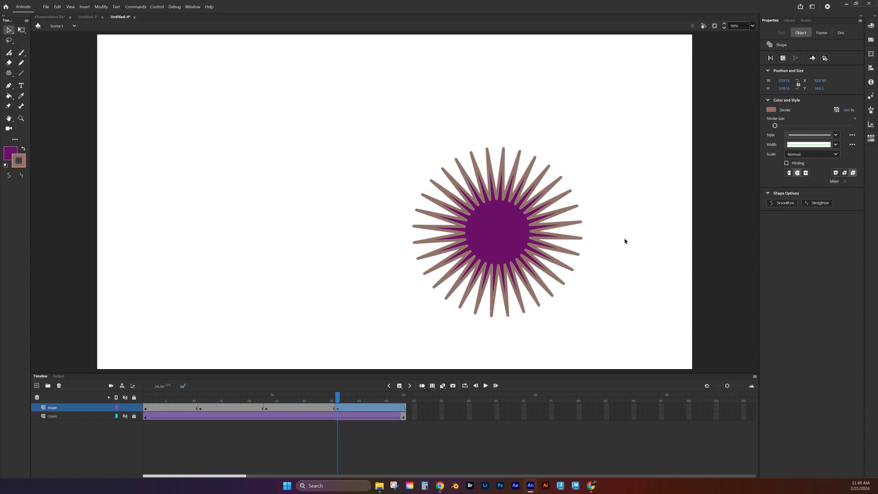
{"action": "left_click", "coordinate": [404, 408]}
- Clear the star from frame 48 and set the Rectangle tool to a light green fill
{"action": "key", "text": "Delete"}
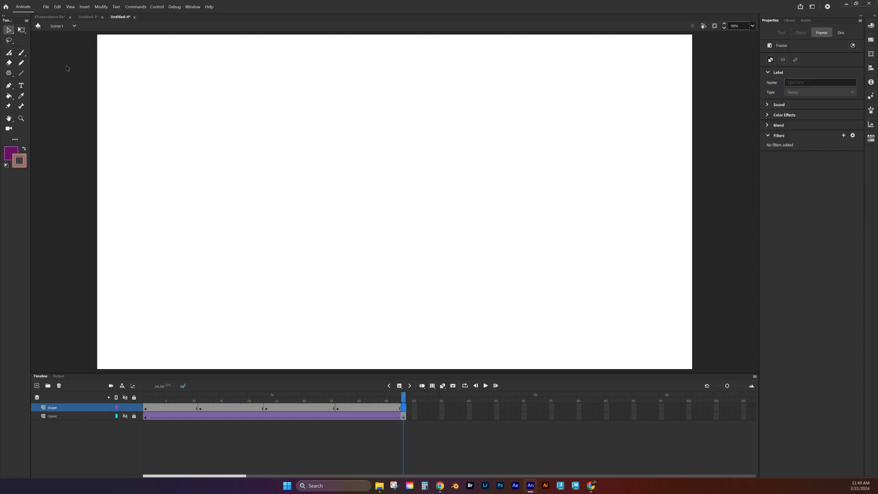
{"action": "left_click", "coordinate": [9, 73]}
{"action": "left_click", "coordinate": [36, 73]}
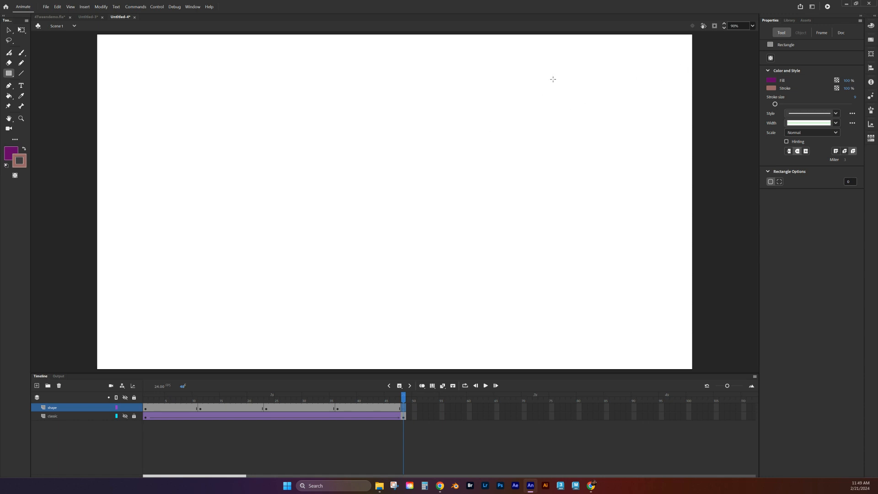
{"action": "left_click", "coordinate": [772, 82]}
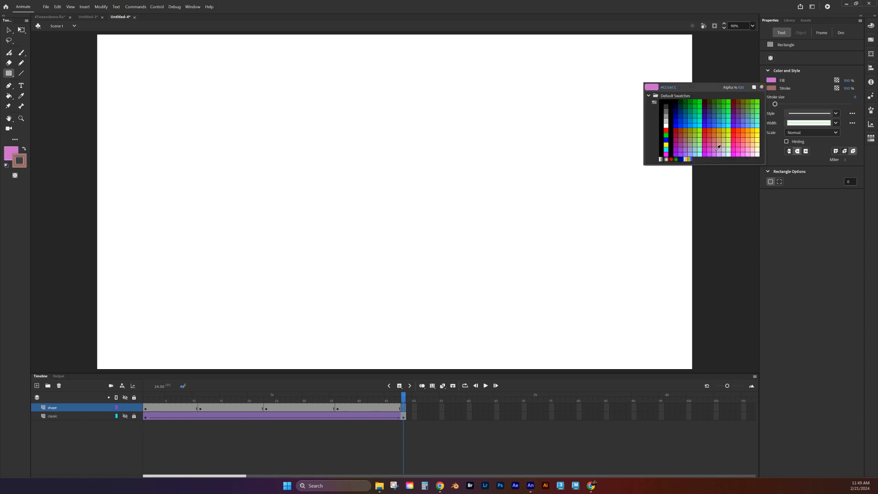
{"action": "left_click", "coordinate": [696, 146]}
{"action": "left_click", "coordinate": [773, 89]}
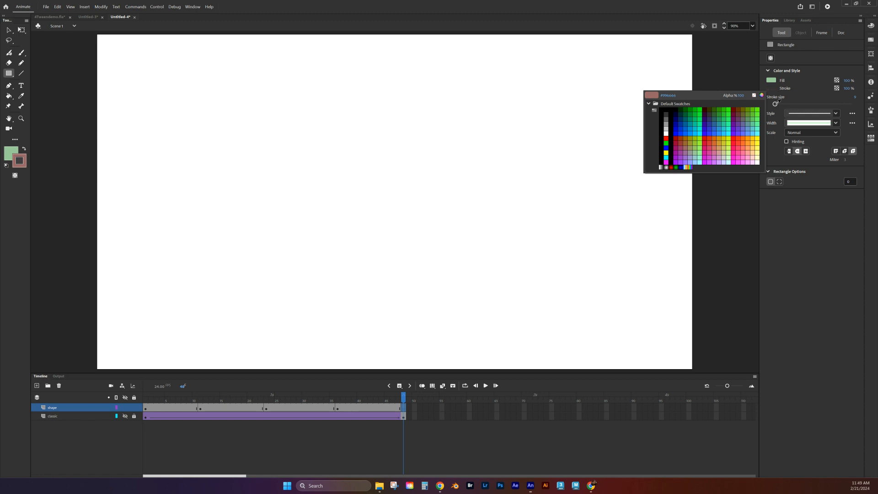
{"action": "left_click", "coordinate": [752, 112]}
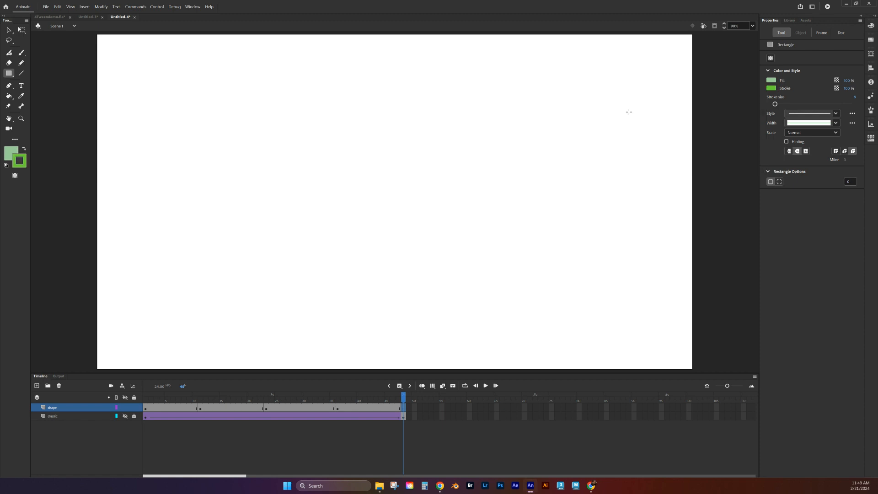
- Change the outline to blue (#336699) and draw the green rectangle in the stage's upper right
{"action": "left_click_drag", "start_coordinate": [568, 57], "coordinate": [570, 59]}
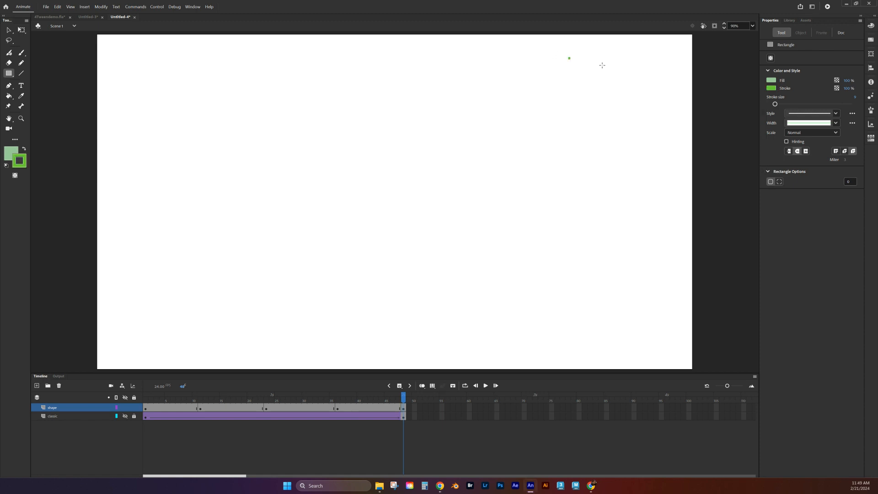
{"action": "left_click", "coordinate": [772, 88]}
{"action": "left_click", "coordinate": [717, 121]}
{"action": "mouse_move", "coordinate": [576, 58]}
{"action": "left_mouse_down"}
{"action": "mouse_move", "coordinate": [590, 84]}
{"action": "mouse_move", "coordinate": [675, 141]}
{"action": "left_mouse_up"}
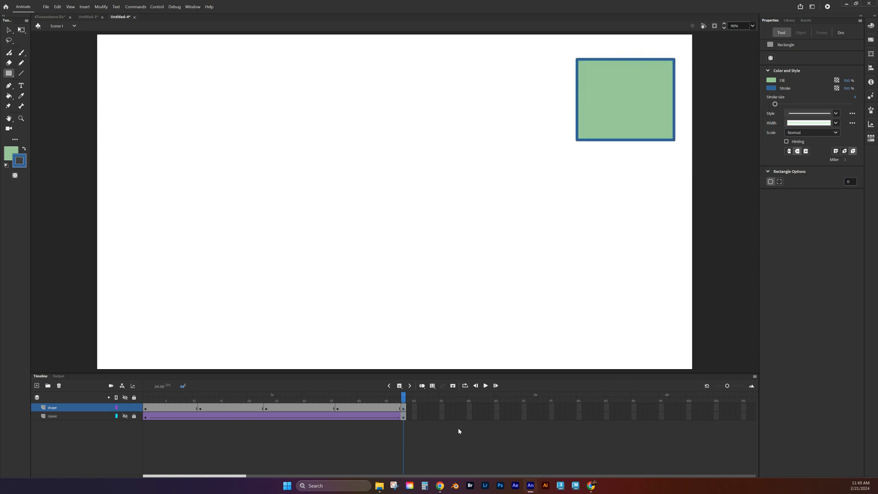
{"action": "left_click_drag", "start_coordinate": [402, 401], "coordinate": [134, 342]}
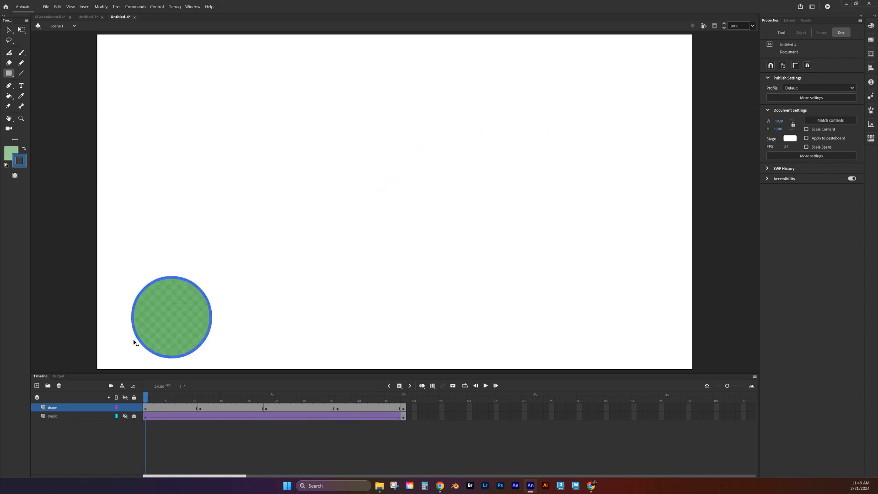
- Add a shape tween at frame 6 so the circle morphs into the rectangle
{"action": "right_click", "coordinate": [171, 406]}
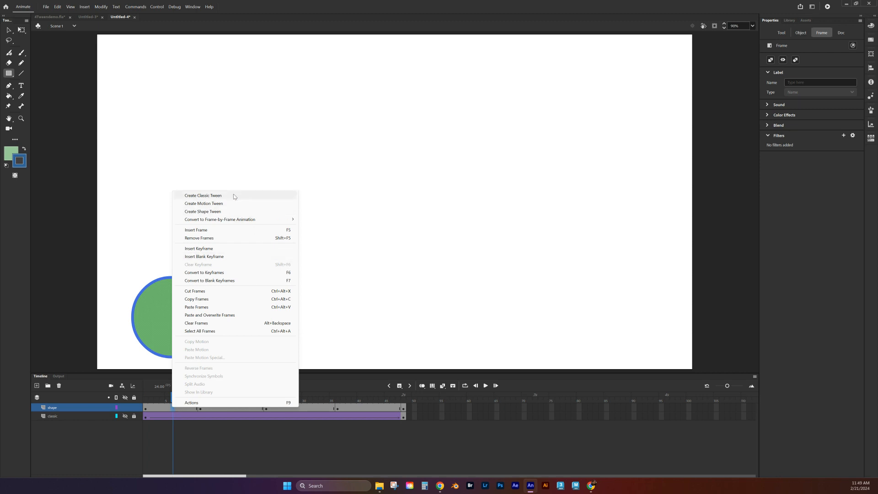
{"action": "left_click", "coordinate": [217, 212]}
{"action": "left_click_drag", "start_coordinate": [172, 401], "coordinate": [147, 399]}
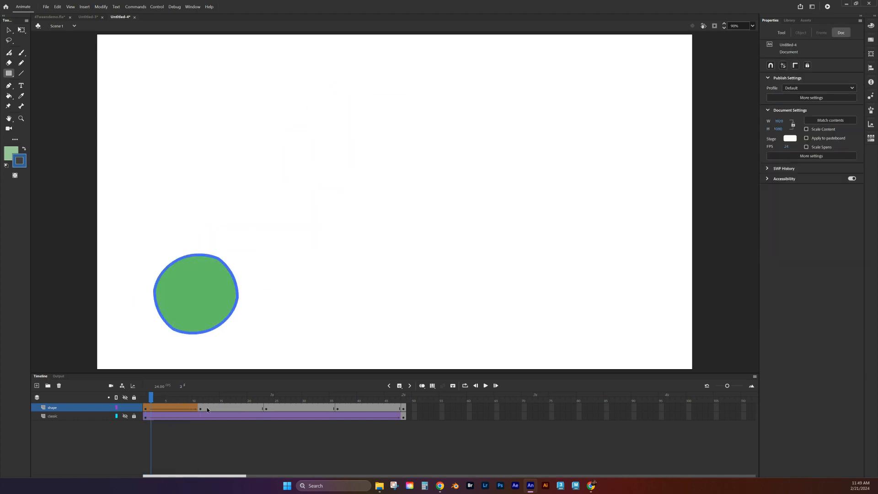
{"action": "left_click", "coordinate": [226, 411]}
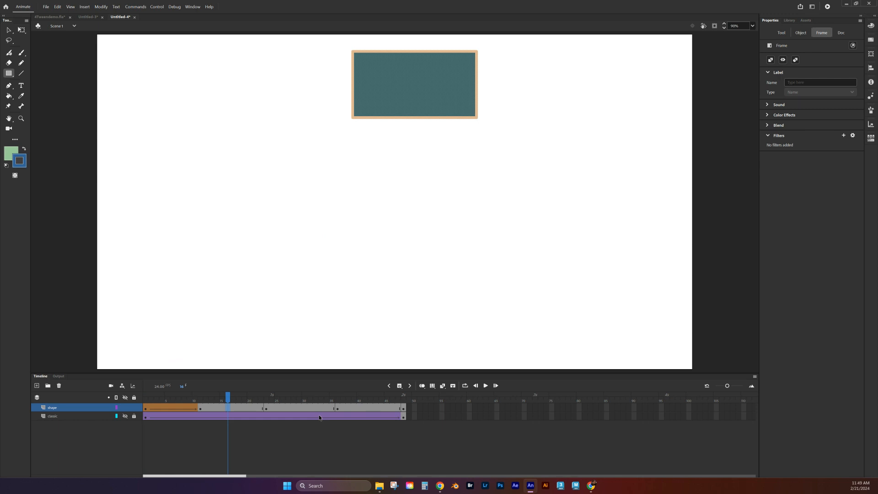
- Extend shape tweens over the remaining spans so the rectangle, heptagon, star and green rectangle morph in turn
{"action": "right_click", "coordinate": [309, 408]}
{"action": "key", "text": "Escape"}
{"action": "left_click", "coordinate": [241, 407]}
{"action": "left_click", "coordinate": [298, 408]}
{"action": "left_click", "coordinate": [364, 408]}
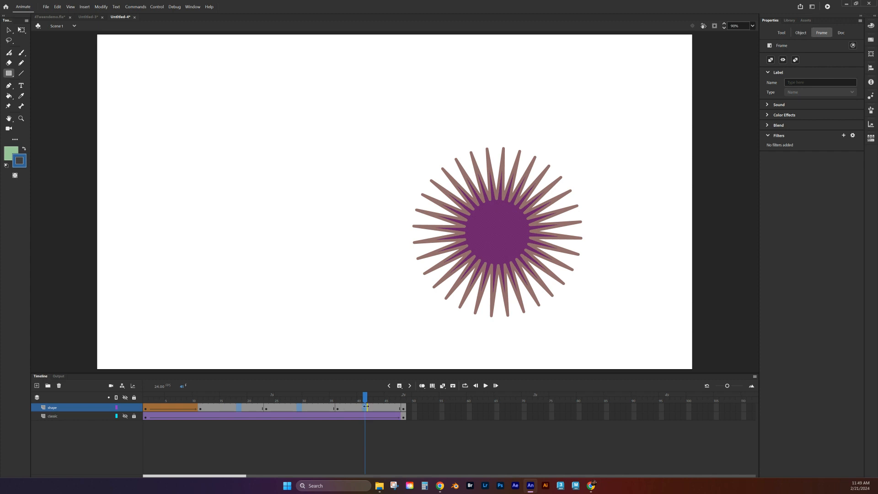
{"action": "right_click", "coordinate": [365, 408]}
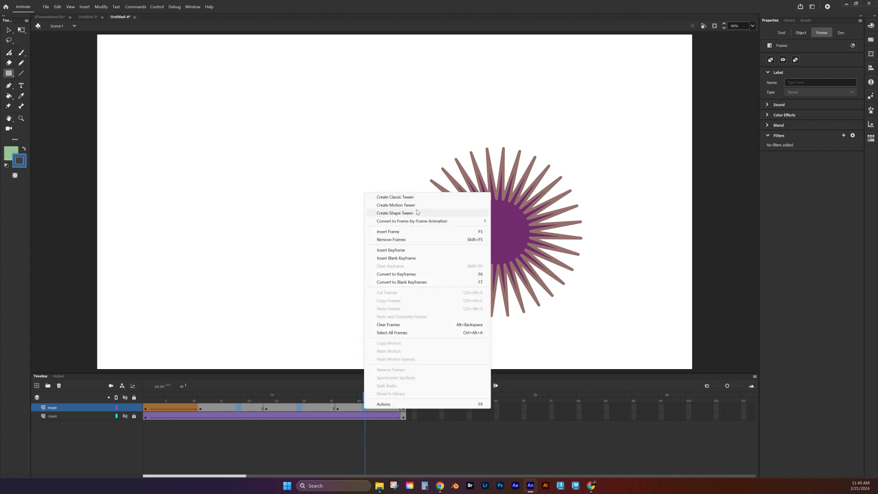
{"action": "left_click", "coordinate": [392, 212]}
{"action": "left_click_drag", "start_coordinate": [366, 396], "coordinate": [152, 259]}
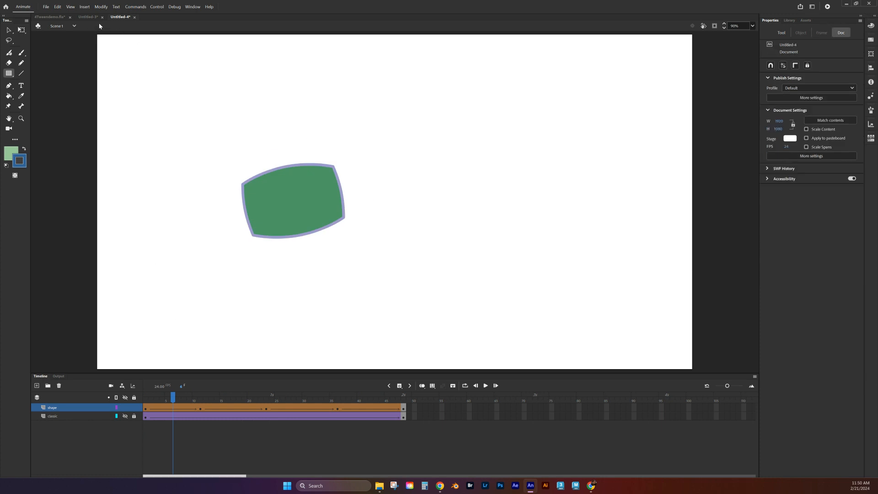
- Switch to 4Tweendemo.fla, hide the cloud layer and show the Shape layer's star
{"action": "left_click", "coordinate": [50, 17]}
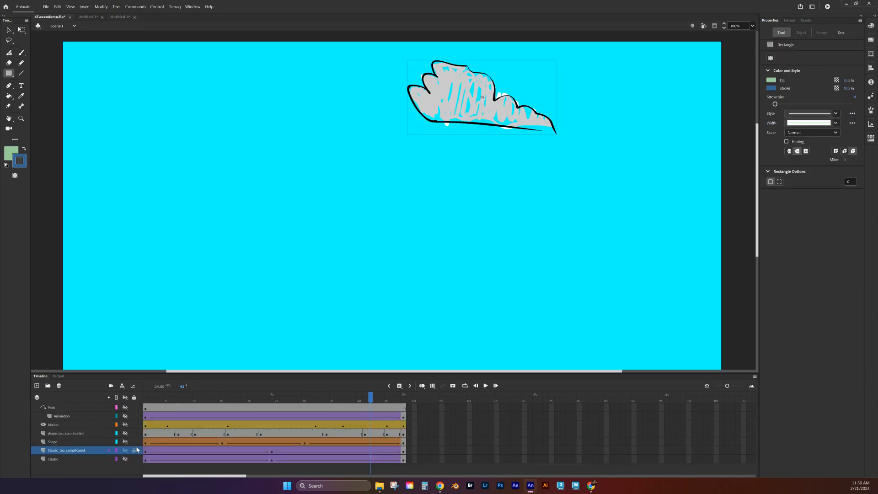
{"action": "left_click", "coordinate": [124, 442]}
{"action": "left_click", "coordinate": [125, 442]}
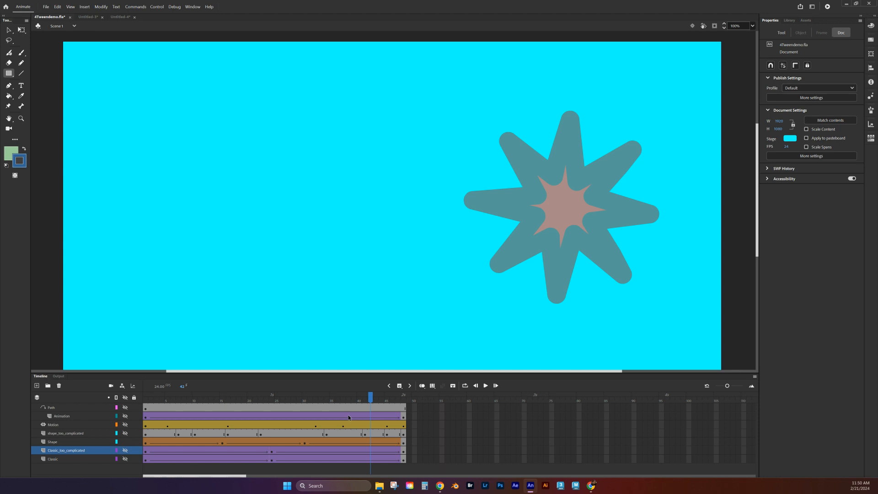
{"action": "left_click_drag", "start_coordinate": [371, 400], "coordinate": [448, 387]}
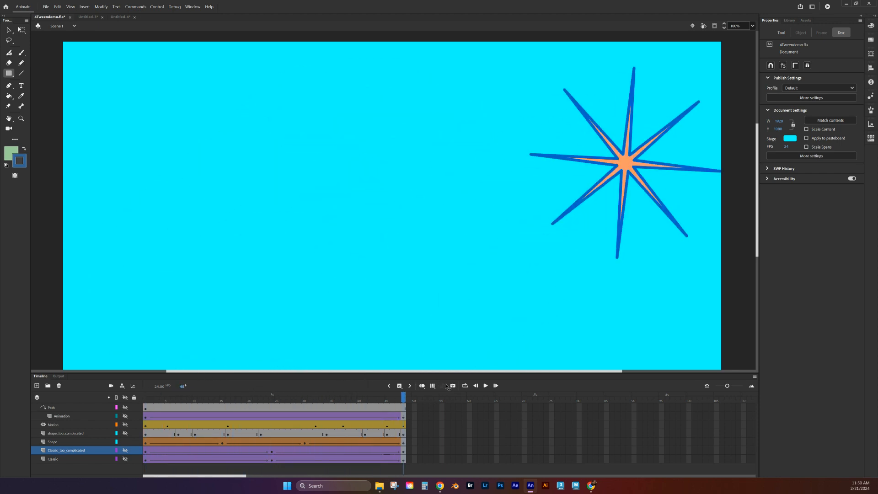
- Show the shape_too_complicated layer, hide the Shape layer, and scrub through the frames
{"action": "left_click", "coordinate": [125, 434]}
{"action": "left_click", "coordinate": [125, 442]}
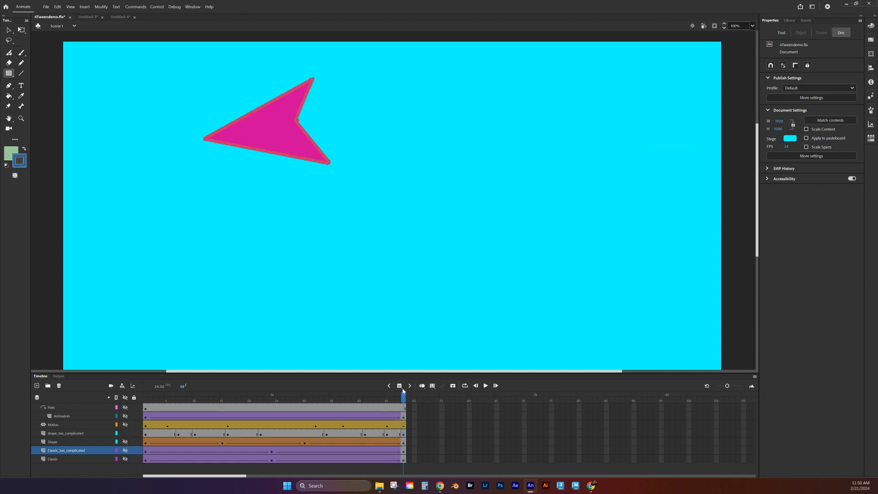
{"action": "left_click_drag", "start_coordinate": [401, 401], "coordinate": [152, 361]}
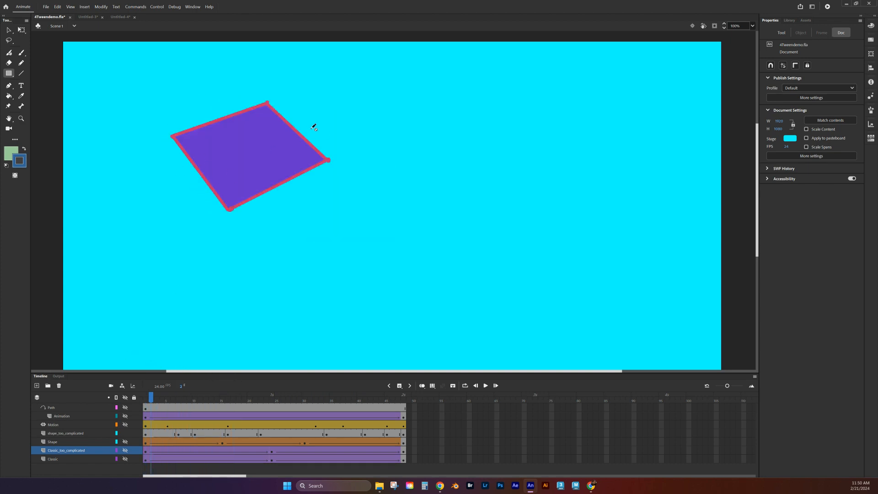
{"action": "mouse_move", "coordinate": [148, 389]}
{"action": "left_mouse_down"}
{"action": "mouse_move", "coordinate": [143, 397]}
{"action": "mouse_move", "coordinate": [199, 398]}
{"action": "mouse_move", "coordinate": [157, 398]}
{"action": "left_mouse_up"}
{"action": "mouse_move", "coordinate": [158, 395]}
{"action": "left_mouse_down"}
{"action": "mouse_move", "coordinate": [145, 397]}
{"action": "mouse_move", "coordinate": [335, 397]}
{"action": "mouse_move", "coordinate": [145, 408]}
{"action": "left_mouse_up"}
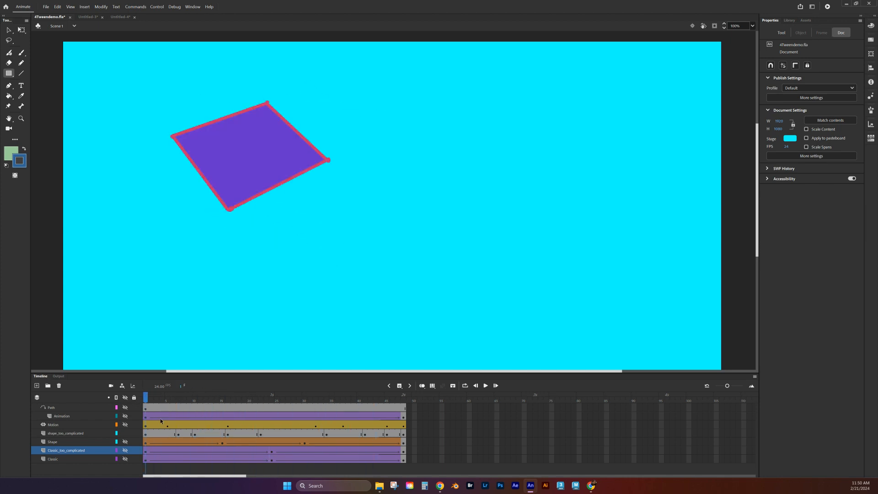
- Add a shape tween to the first span of shape_too_complicated and check frames 8 through 47
{"action": "right_click", "coordinate": [154, 434]}
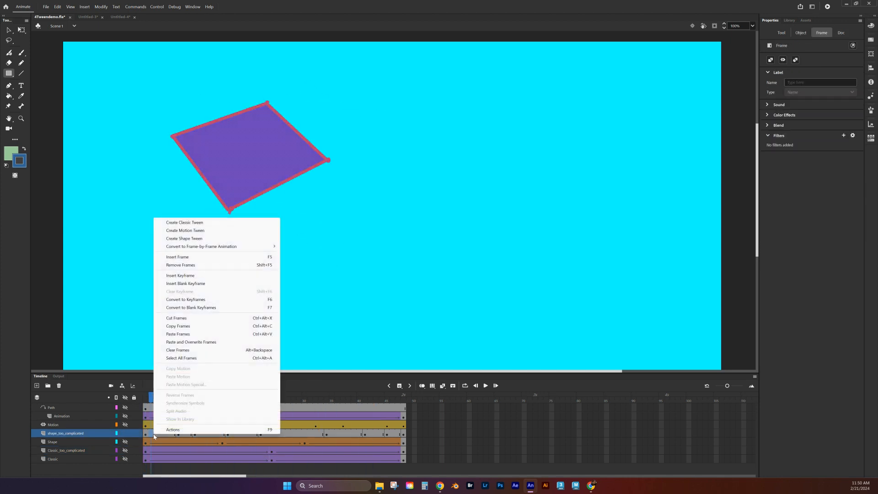
{"action": "left_click", "coordinate": [202, 238]}
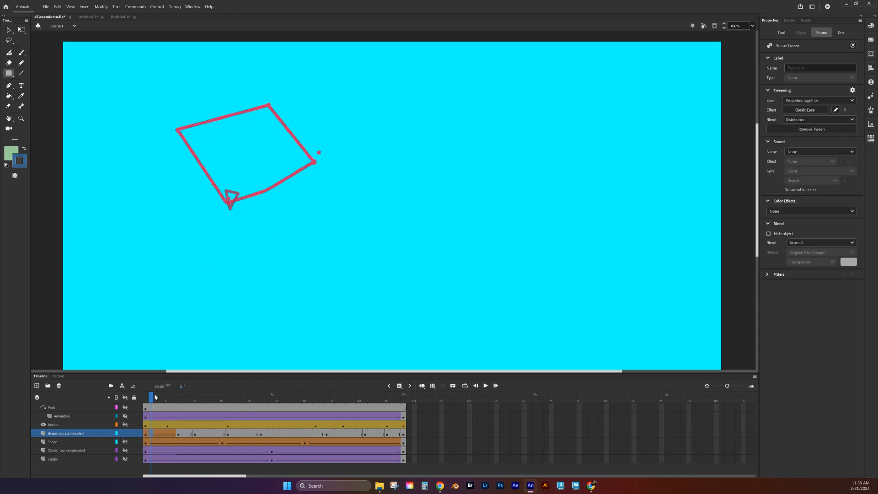
{"action": "left_click_drag", "start_coordinate": [152, 397], "coordinate": [184, 397]}
{"action": "left_click", "coordinate": [185, 435]}
{"action": "left_click", "coordinate": [206, 433]}
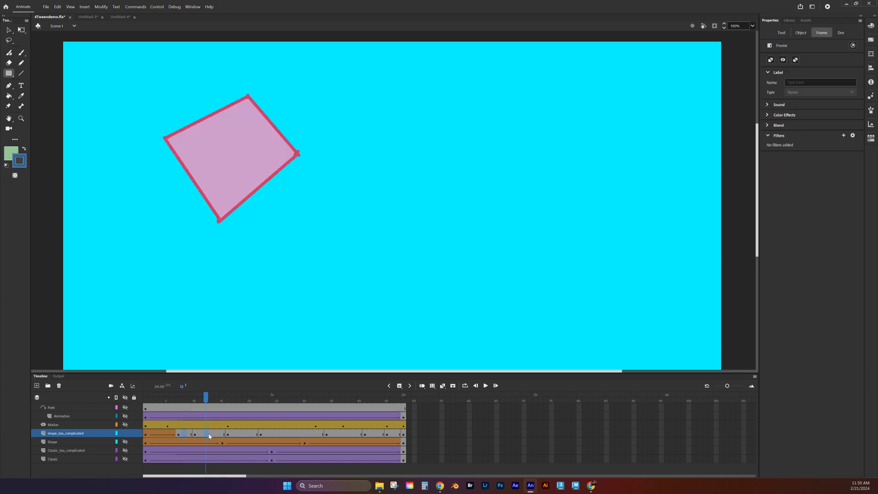
{"action": "left_click", "coordinate": [250, 435]}
{"action": "left_click", "coordinate": [278, 434]}
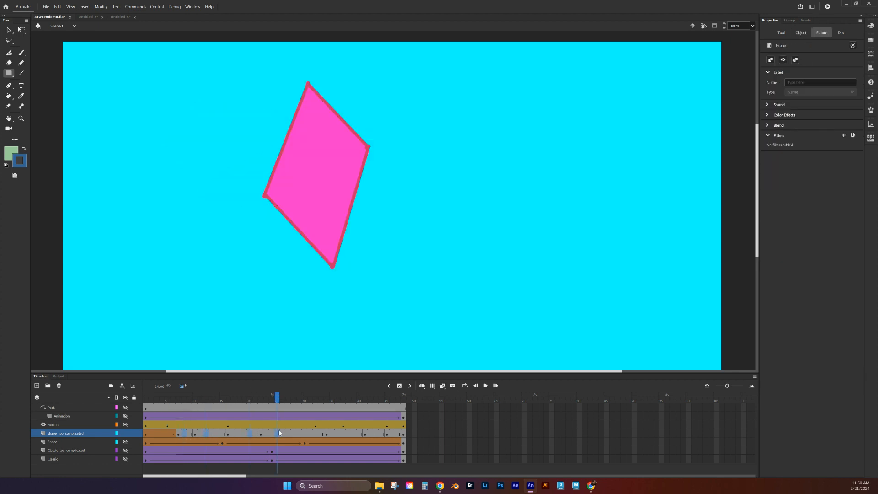
{"action": "left_click", "coordinate": [343, 433]}
{"action": "left_click", "coordinate": [375, 434]}
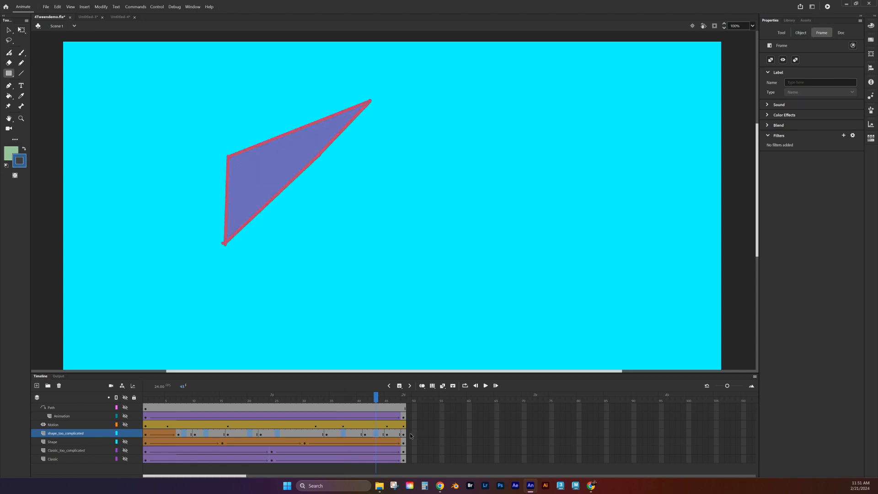
{"action": "left_click", "coordinate": [396, 434]}
- Create shape tweens across the remaining frames up to 48 and preview from frame 1
{"action": "left_click", "coordinate": [403, 434]}
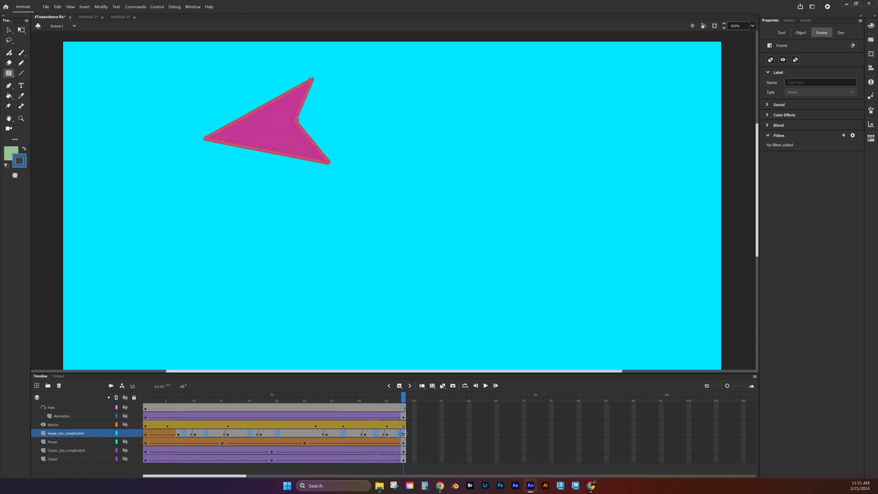
{"action": "right_click", "coordinate": [404, 436]}
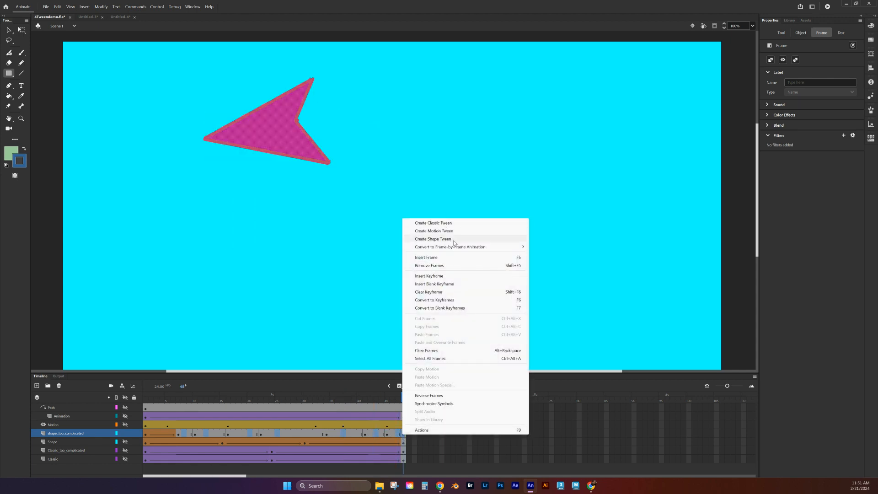
{"action": "left_click", "coordinate": [454, 239]}
{"action": "left_click_drag", "start_coordinate": [403, 397], "coordinate": [105, 372]}
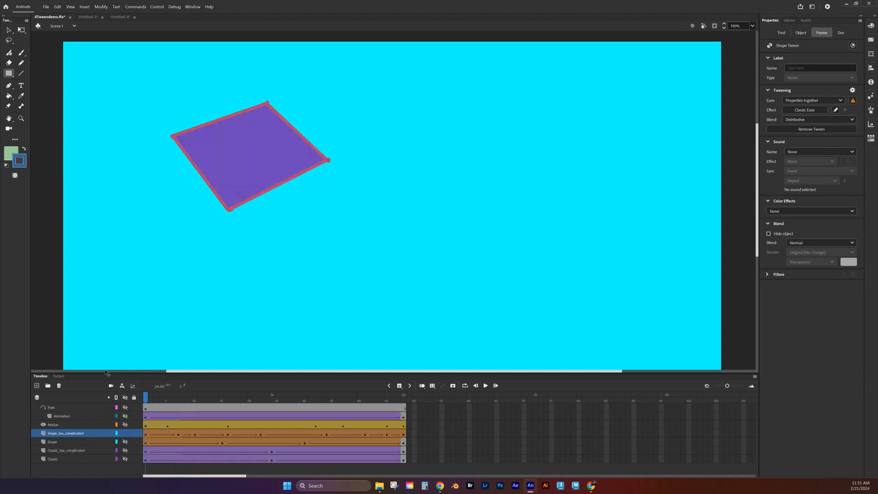
{"action": "left_click_drag", "start_coordinate": [145, 396], "coordinate": [145, 435]}
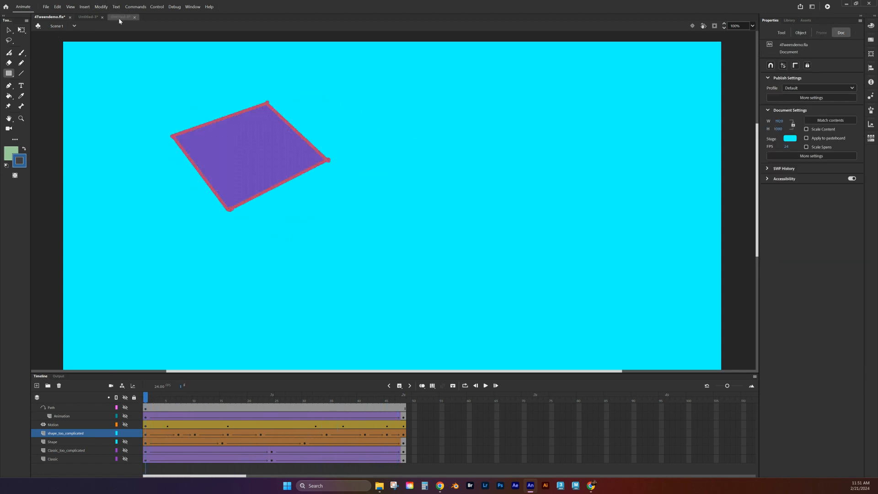
- In Untitled-4, add a new layer named 'Motion' above shape and hide the shape layer
{"action": "left_click", "coordinate": [120, 17]}
{"action": "left_click_drag", "start_coordinate": [176, 393], "coordinate": [101, 387]}
{"action": "left_click", "coordinate": [36, 386]}
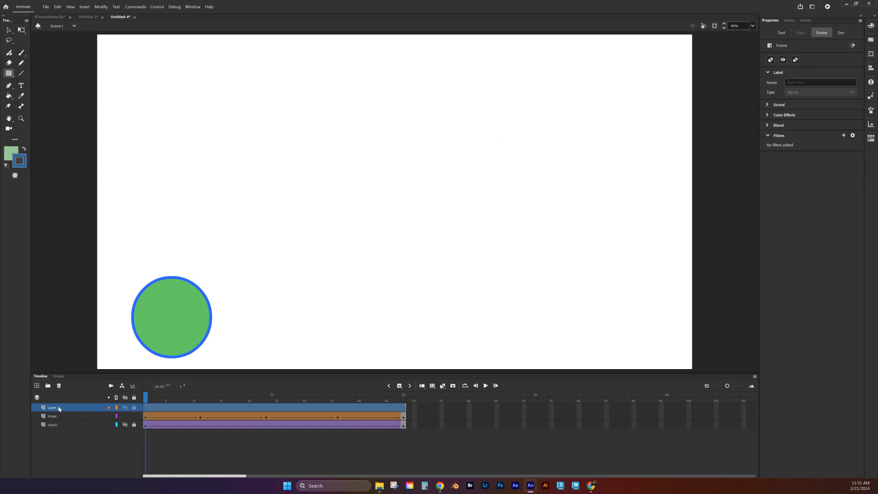
{"action": "double_click", "coordinate": [59, 406]}
{"action": "type", "text": "Mot"}
{"action": "left_click", "coordinate": [75, 435]}
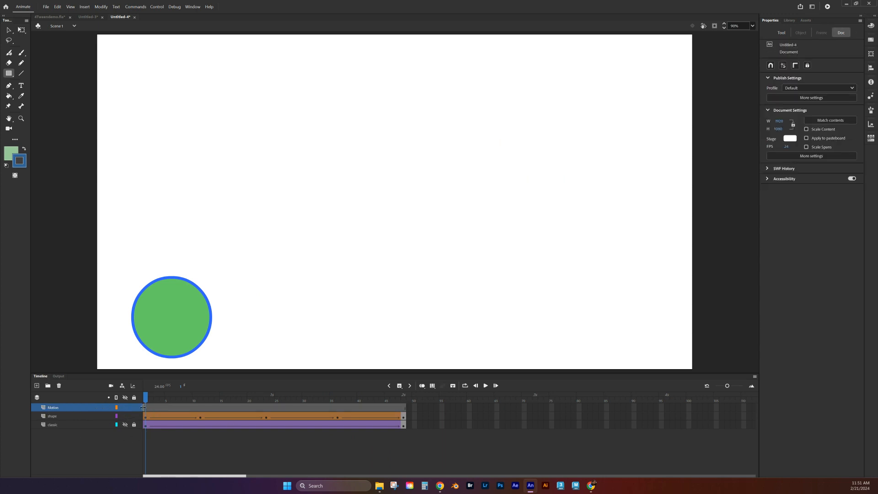
{"action": "left_click", "coordinate": [126, 417]}
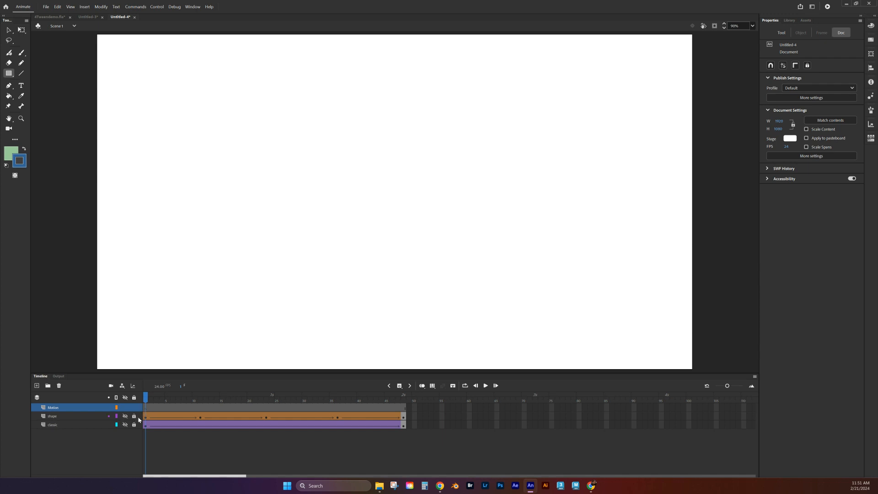
- On Motion's frame 1, draw a blue PolyStar star with a pink outline at the stage's top-left
{"action": "left_click", "coordinate": [146, 409]}
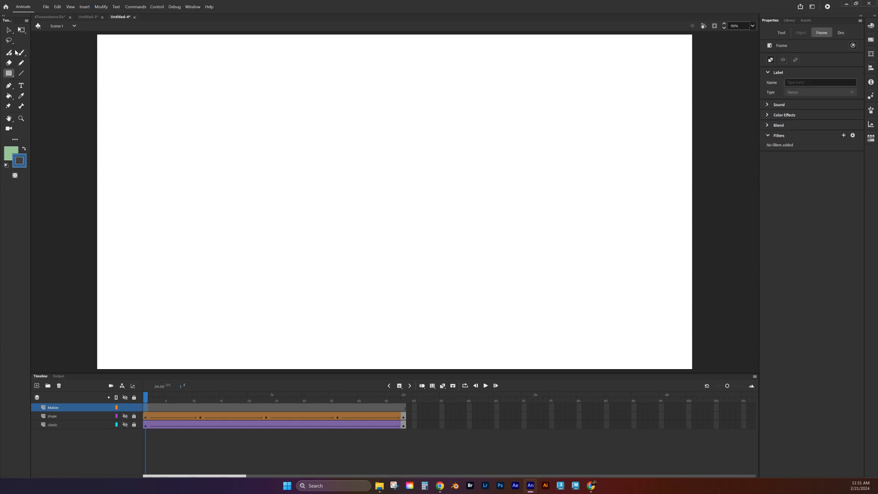
{"action": "left_click", "coordinate": [9, 75]}
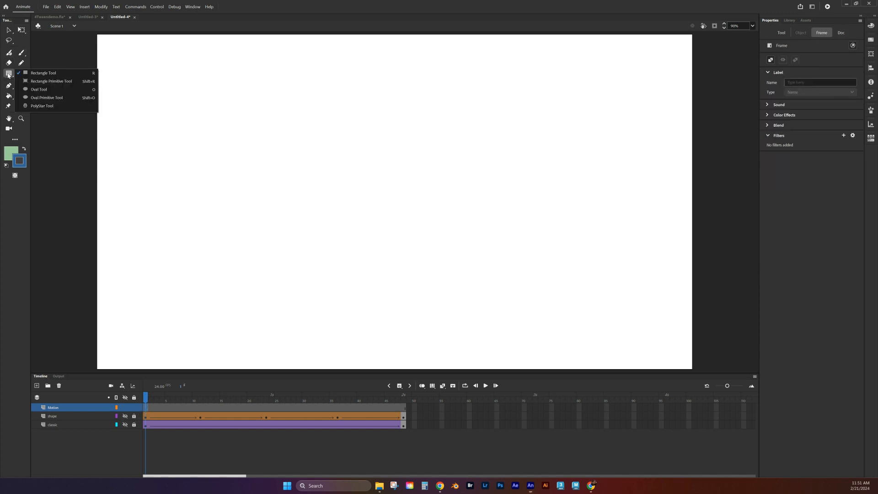
{"action": "left_click", "coordinate": [40, 105]}
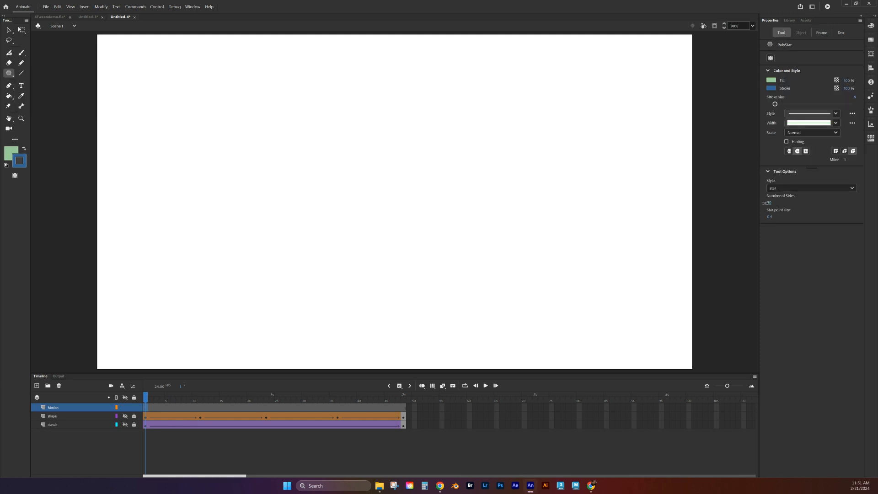
{"action": "left_click", "coordinate": [771, 80]}
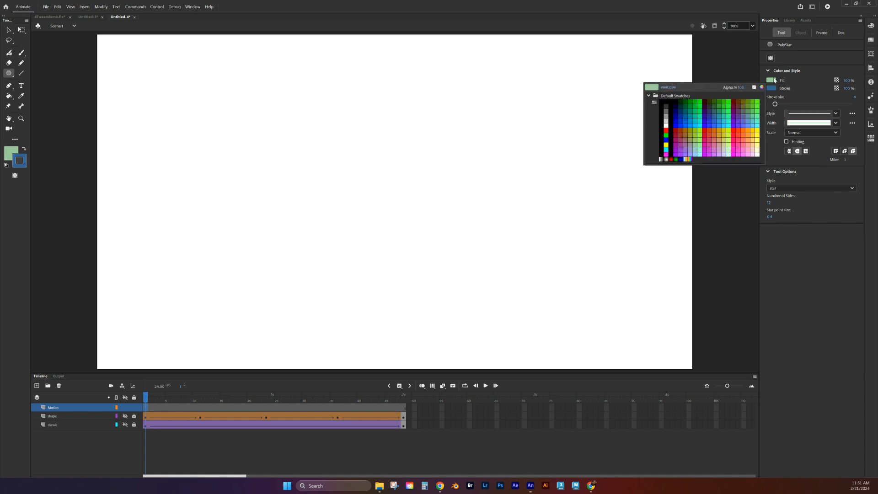
{"action": "left_click", "coordinate": [759, 94]}
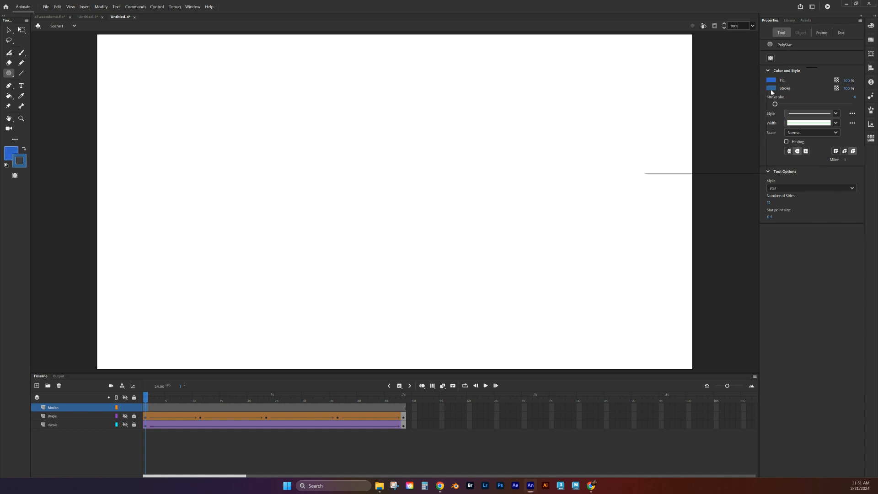
{"action": "left_click", "coordinate": [771, 88]}
{"action": "left_click", "coordinate": [739, 152]}
{"action": "left_click_drag", "start_coordinate": [129, 72], "coordinate": [186, 149]}
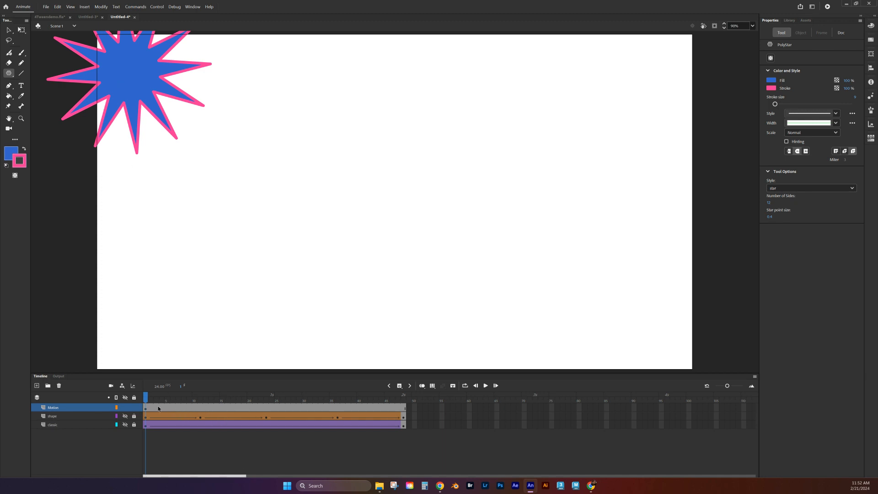
- Create a motion tween on the Motion layer through frame 9, converting the star to a symbol
{"action": "left_click", "coordinate": [147, 410]}
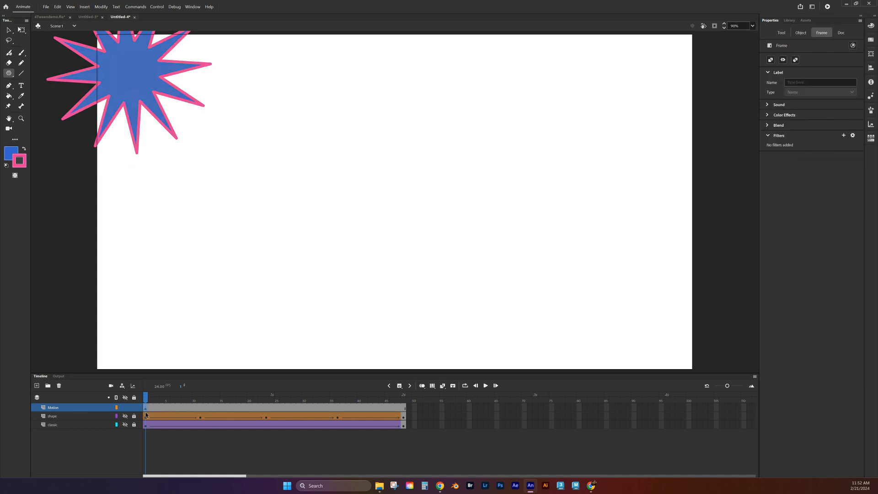
{"action": "right_click", "coordinate": [187, 411]}
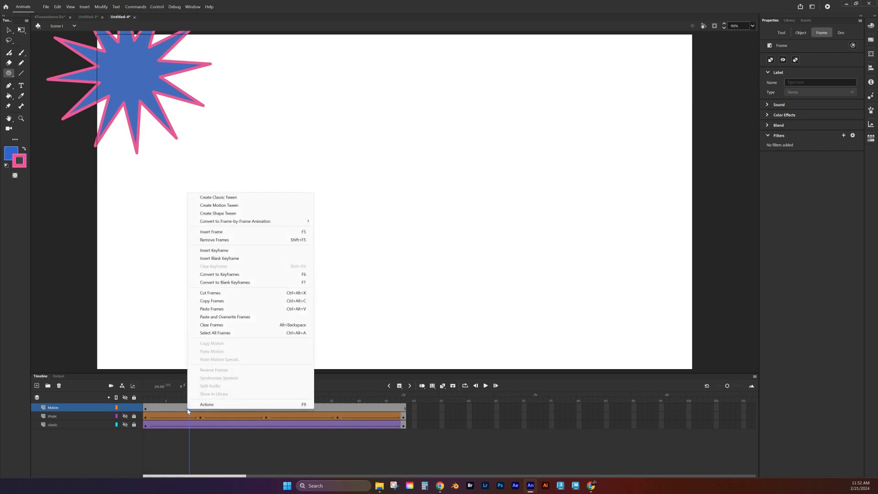
{"action": "left_click", "coordinate": [225, 205]}
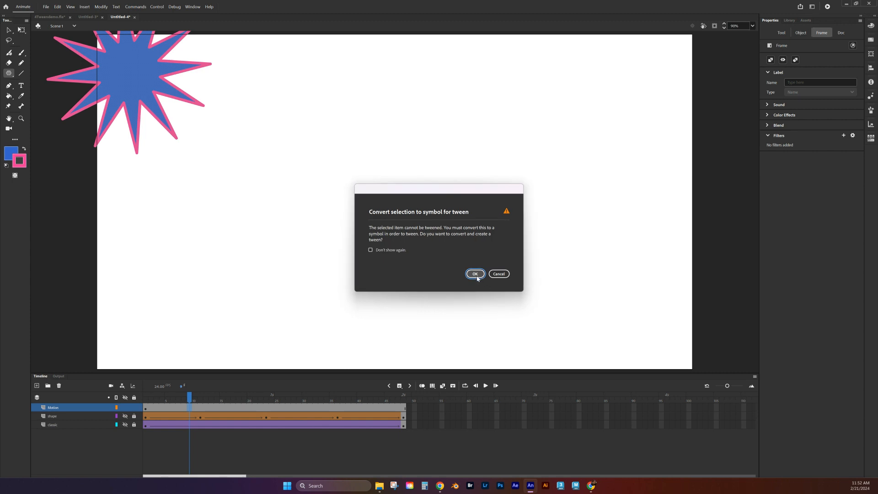
{"action": "left_click", "coordinate": [475, 274]}
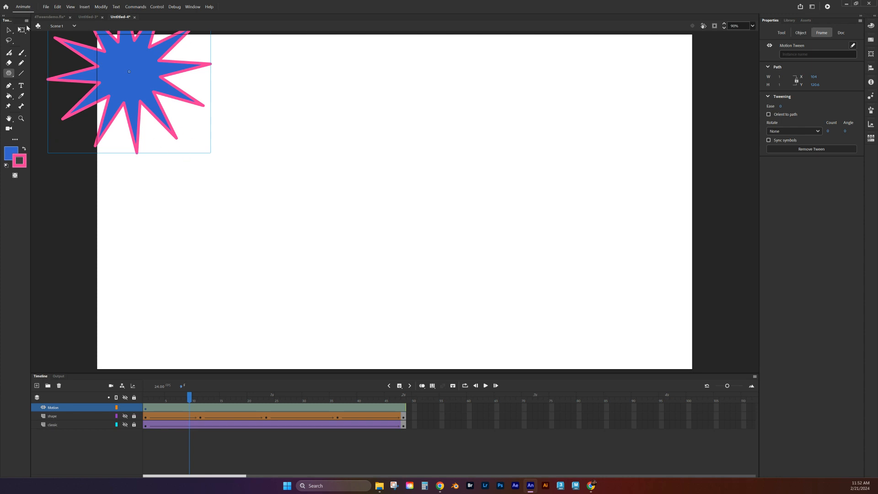
- Test-move the star downward at frame 9 with the Selection tool, then undo the move
{"action": "key", "text": "v"}
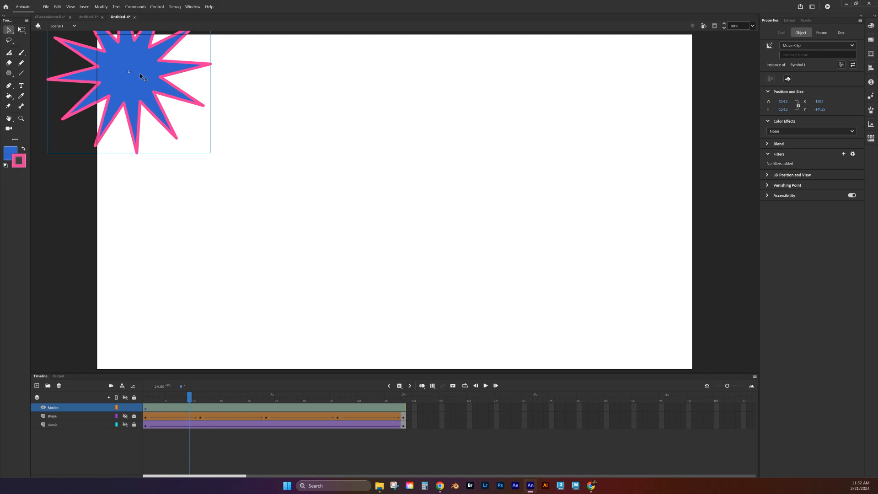
{"action": "left_click_drag", "start_coordinate": [140, 76], "coordinate": [144, 103]}
{"action": "left_click", "coordinate": [243, 137]}
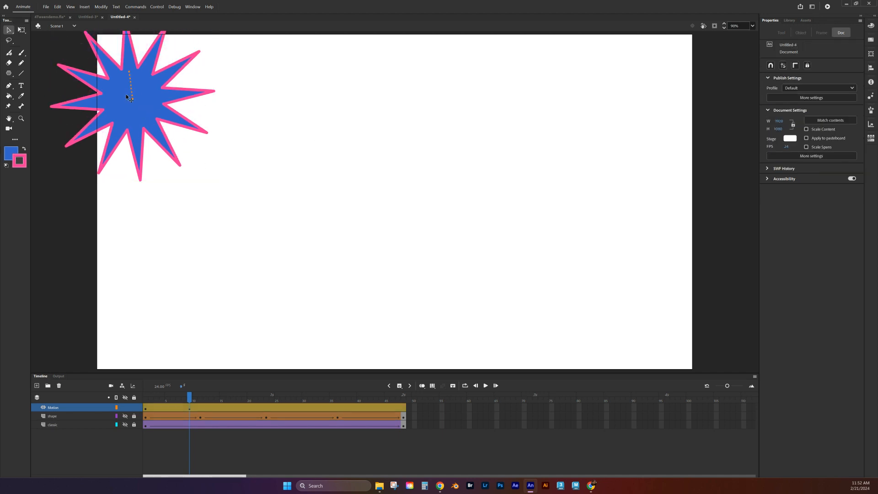
{"action": "left_click", "coordinate": [157, 106]}
{"action": "key", "text": "ctrl+z"}
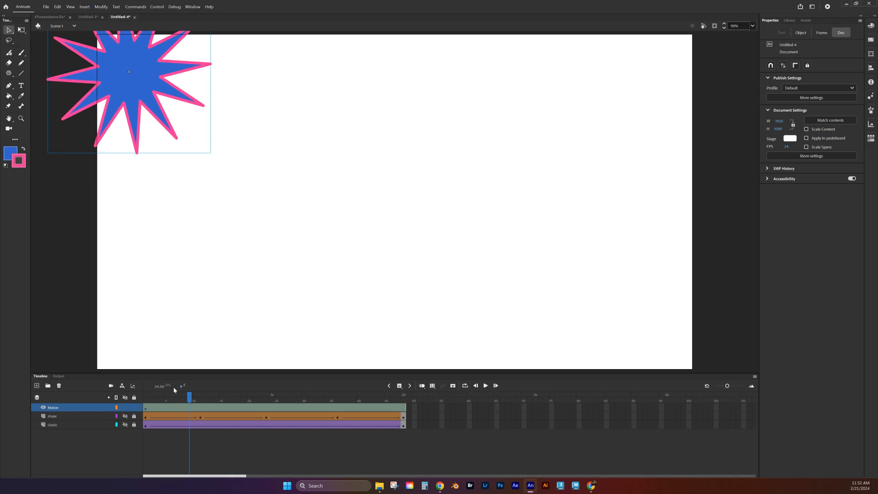
- At frame 1, drag the star onto the stage and tuck it into the top-left corner
{"action": "left_click_drag", "start_coordinate": [190, 401], "coordinate": [145, 401]}
{"action": "left_click_drag", "start_coordinate": [148, 82], "coordinate": [161, 120]}
{"action": "left_click", "coordinate": [361, 135]}
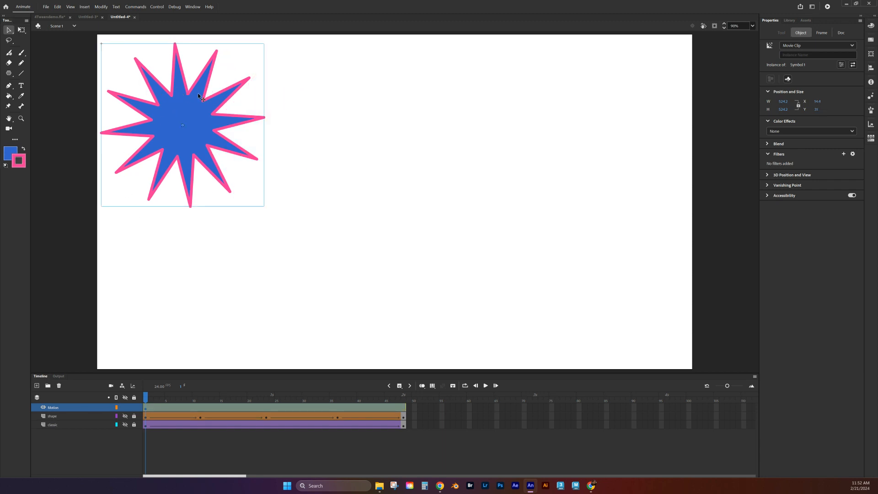
{"action": "mouse_move", "coordinate": [197, 132]}
{"action": "left_mouse_down"}
{"action": "mouse_move", "coordinate": [245, 133]}
{"action": "mouse_move", "coordinate": [178, 128]}
{"action": "mouse_move", "coordinate": [205, 118]}
{"action": "left_mouse_up"}
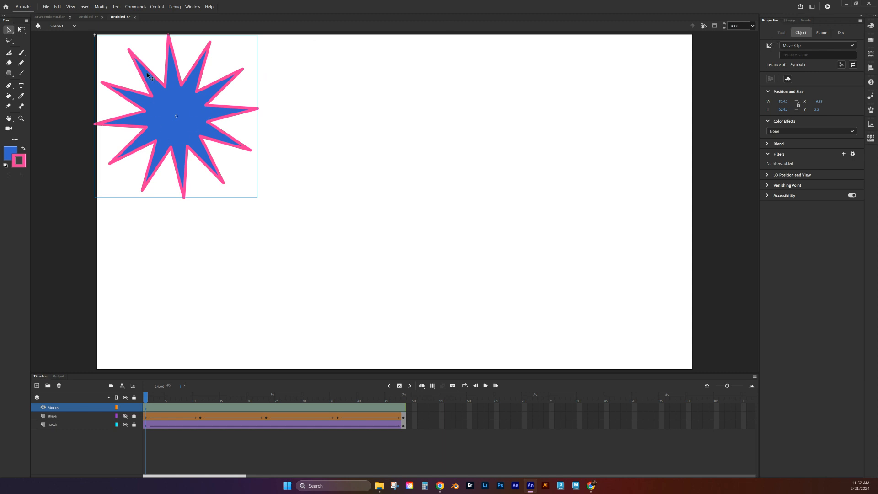
- Rename Symbol 1 to 'star' in the Library panel
{"action": "double_click", "coordinate": [170, 106]}
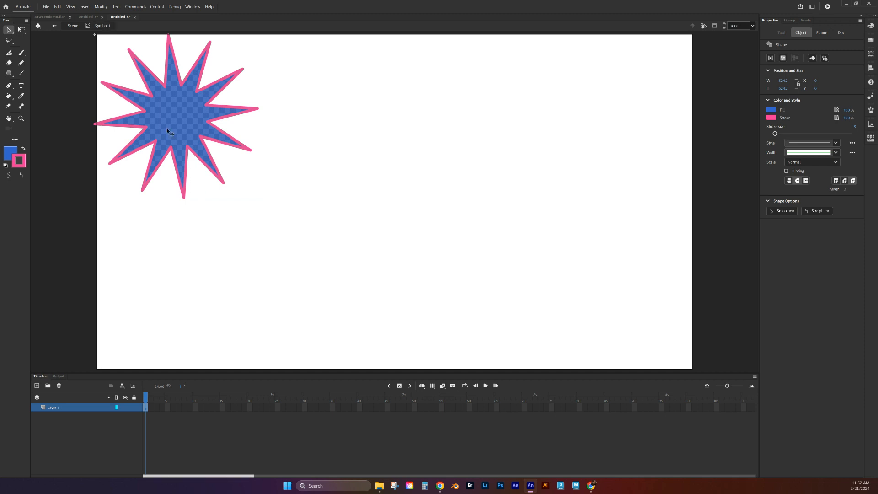
{"action": "left_click", "coordinate": [789, 20]}
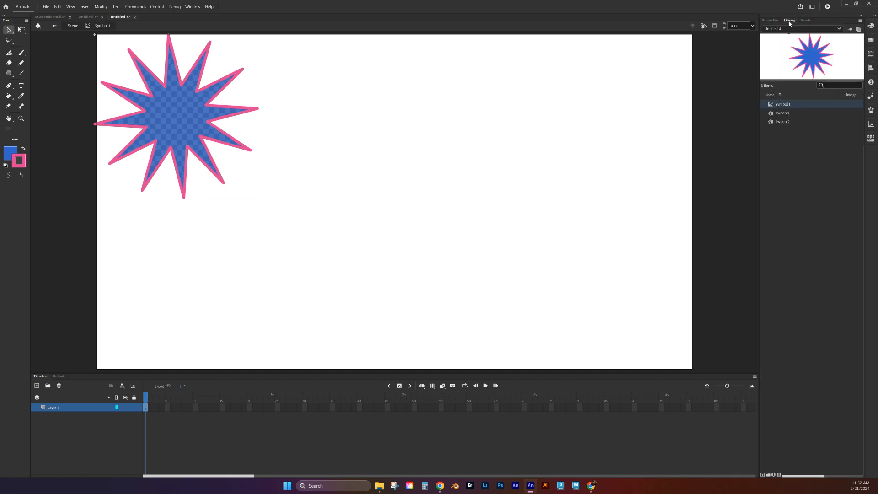
{"action": "double_click", "coordinate": [782, 106]}
{"action": "type", "text": "star"}
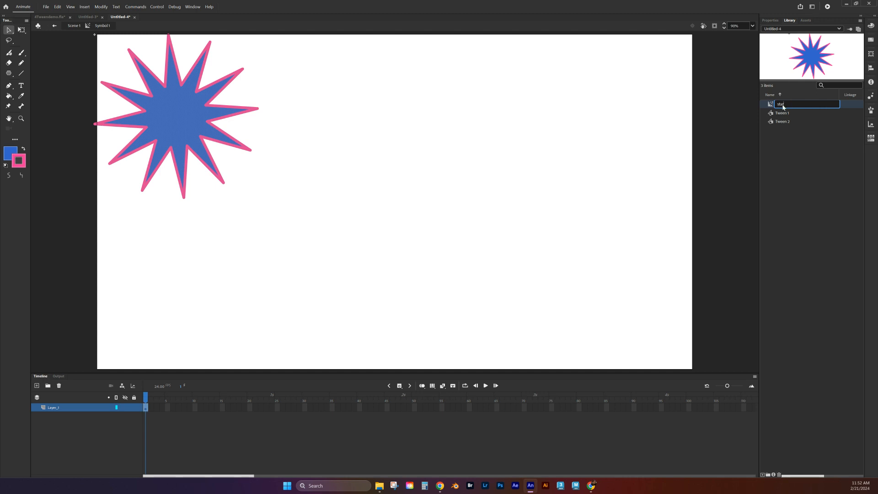
{"action": "key", "text": "Return"}
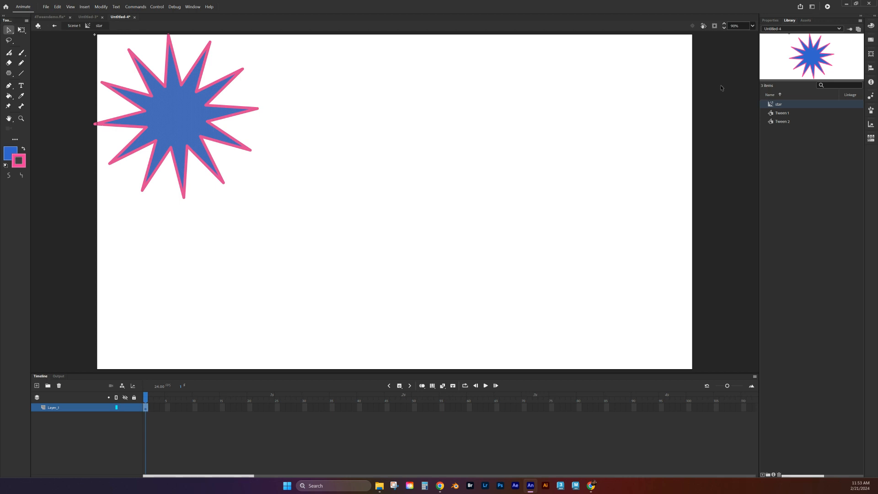
- Inspect the star's blue fill and pink outline inside the symbol, then return to Scene 1
{"action": "left_click", "coordinate": [770, 20]}
{"action": "left_click", "coordinate": [290, 151]}
{"action": "left_click", "coordinate": [186, 115]}
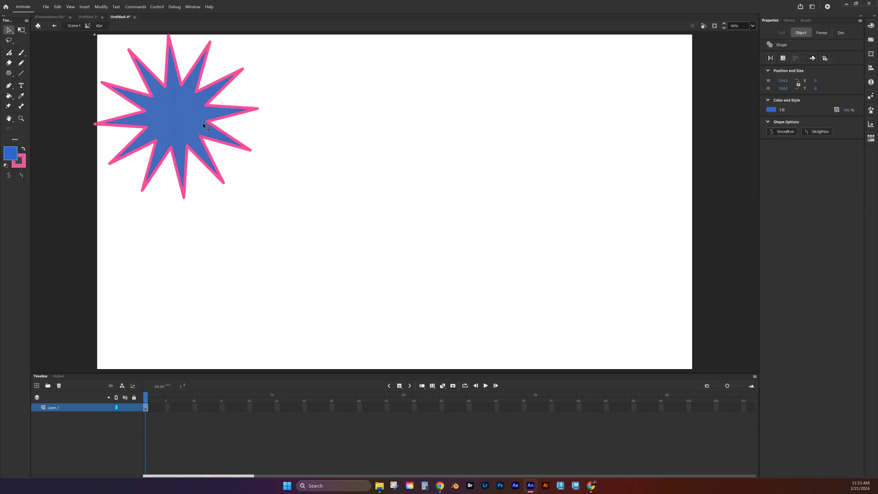
{"action": "left_click", "coordinate": [253, 110]}
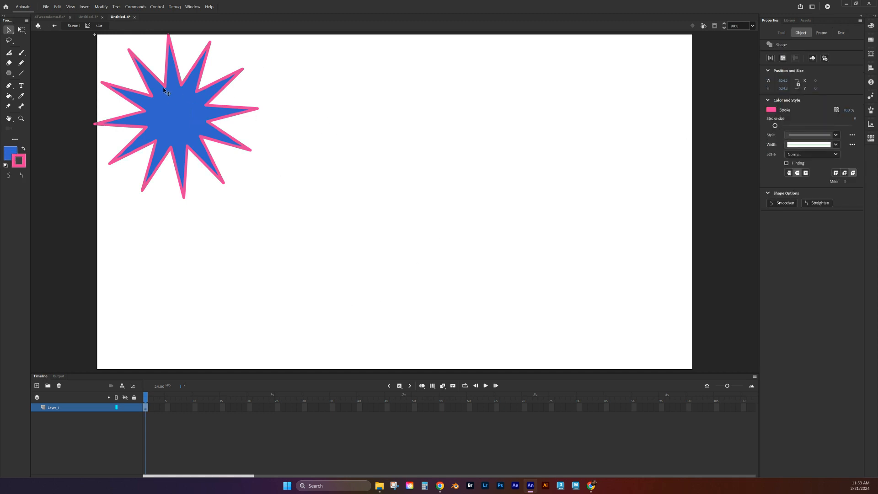
{"action": "left_click", "coordinate": [71, 27]}
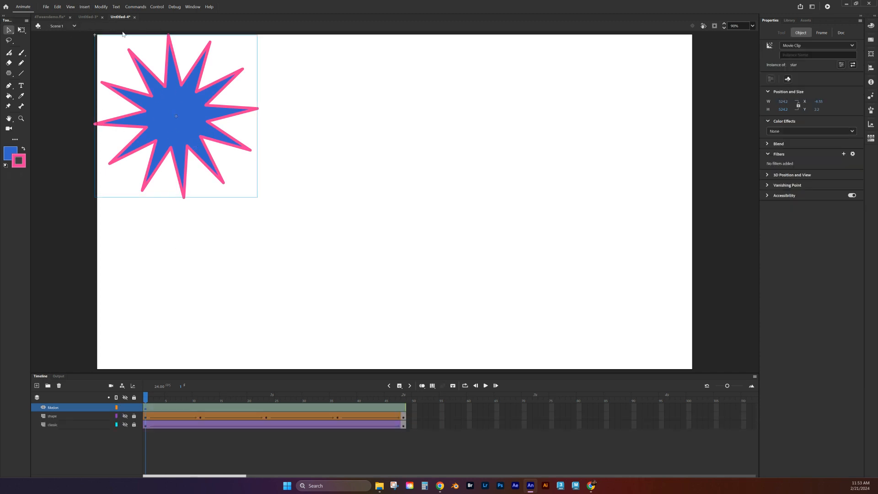
{"action": "double_click", "coordinate": [191, 147]}
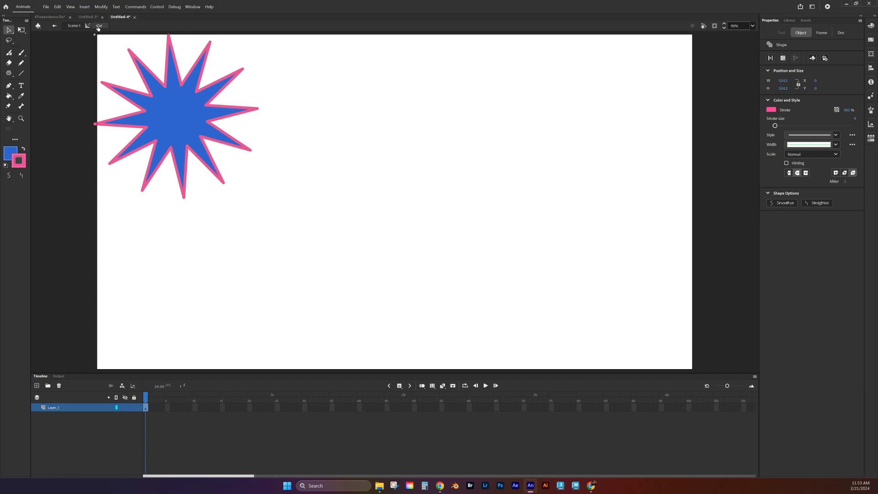
{"action": "left_click", "coordinate": [73, 25]}
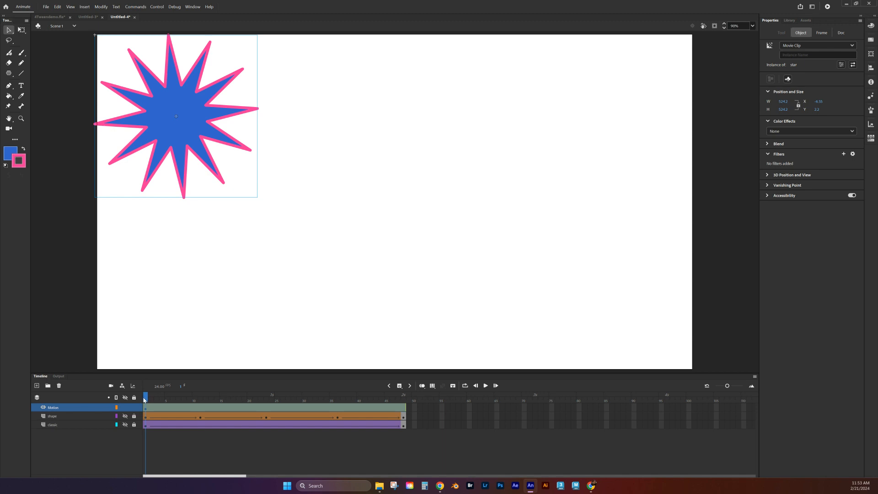
- Move the star to the upper middle at frame 10 and the bottom-right corner around frame 14
{"action": "left_click_drag", "start_coordinate": [145, 400], "coordinate": [195, 397]}
{"action": "left_click", "coordinate": [232, 344]}
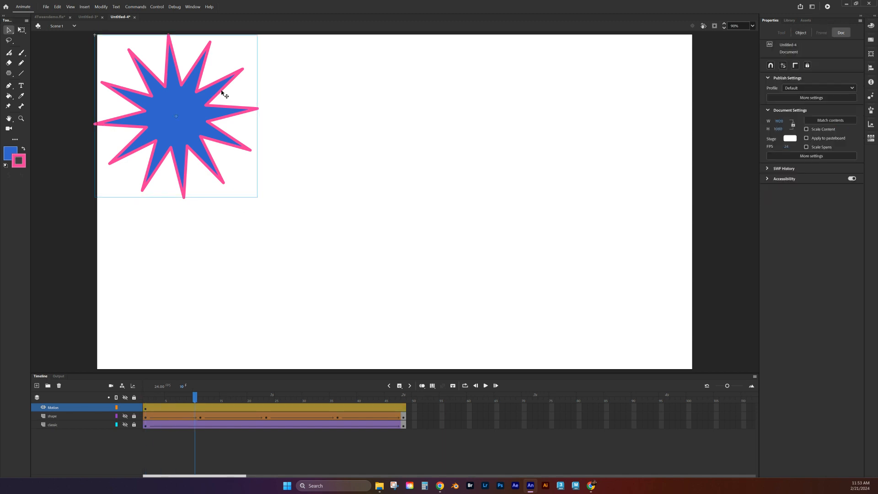
{"action": "left_click_drag", "start_coordinate": [195, 122], "coordinate": [456, 93]}
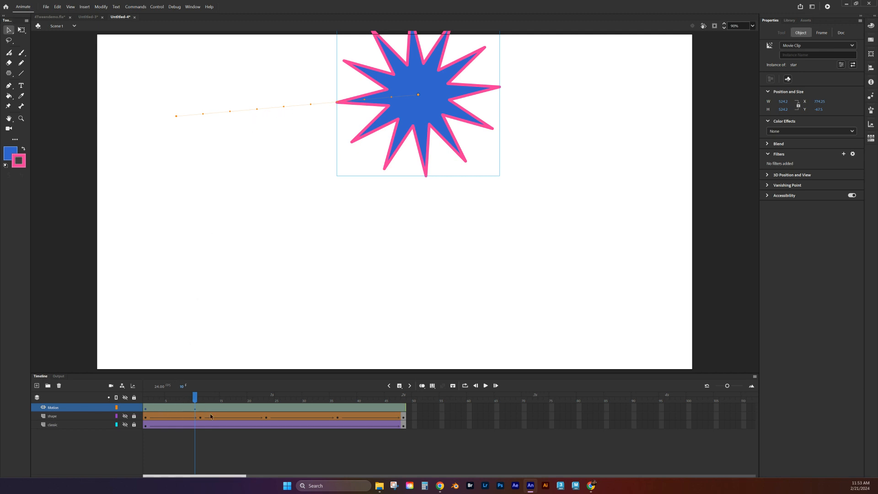
{"action": "left_click", "coordinate": [248, 400]}
{"action": "left_click_drag", "start_coordinate": [247, 399], "coordinate": [216, 401]}
{"action": "left_click_drag", "start_coordinate": [433, 103], "coordinate": [711, 327]}
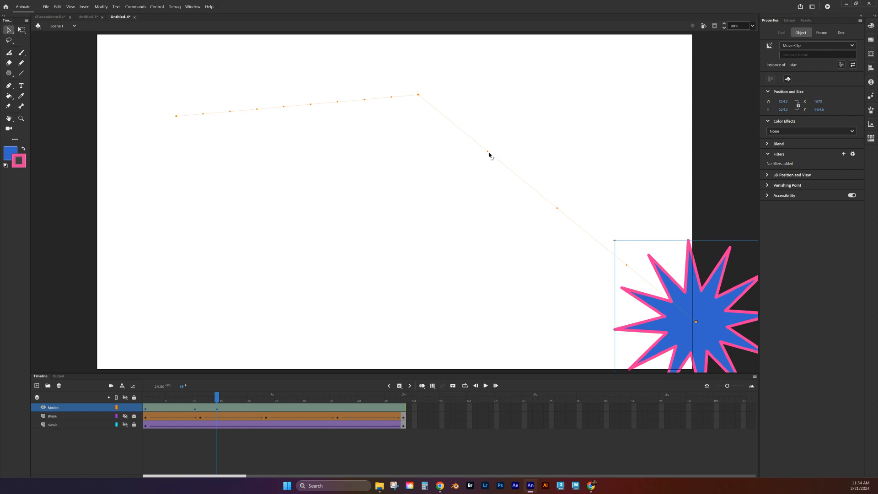
- Move the star to the lower left at frame 21 and the top right at frame 35
{"action": "left_click", "coordinate": [255, 407]}
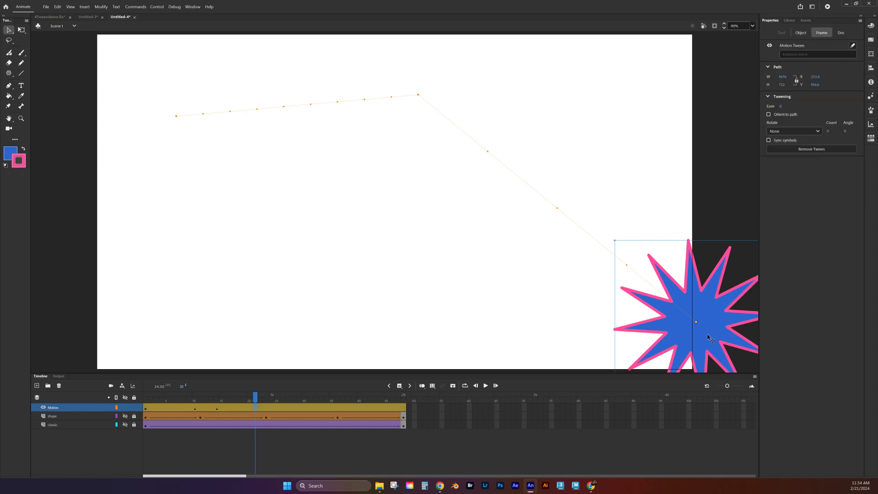
{"action": "left_click_drag", "start_coordinate": [708, 338], "coordinate": [166, 294]}
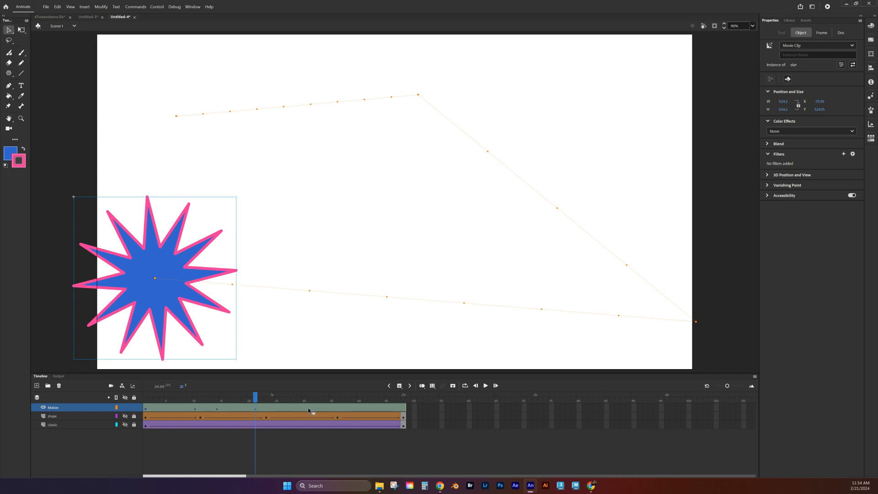
{"action": "left_click", "coordinate": [332, 408]}
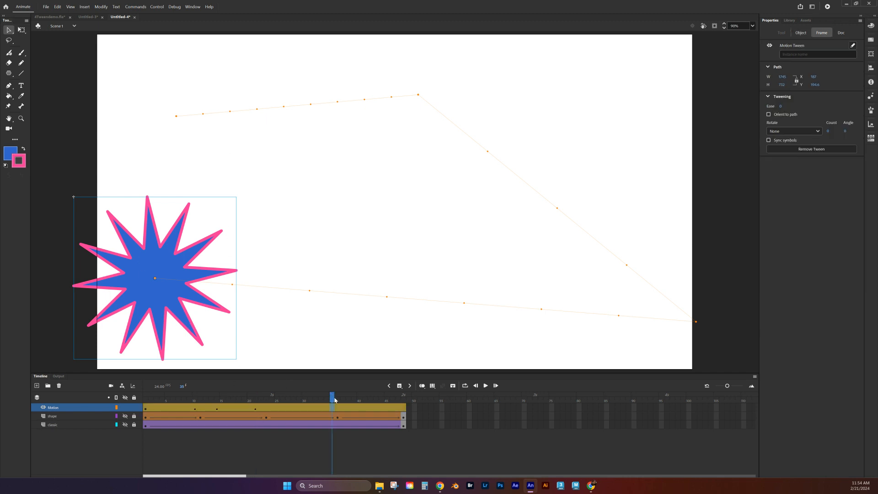
{"action": "left_click", "coordinate": [178, 284]}
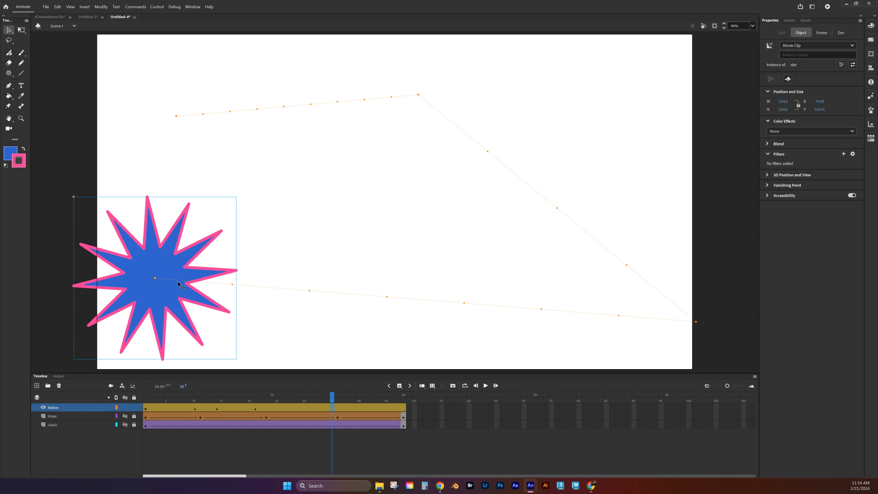
{"action": "left_click_drag", "start_coordinate": [179, 284], "coordinate": [629, 108]}
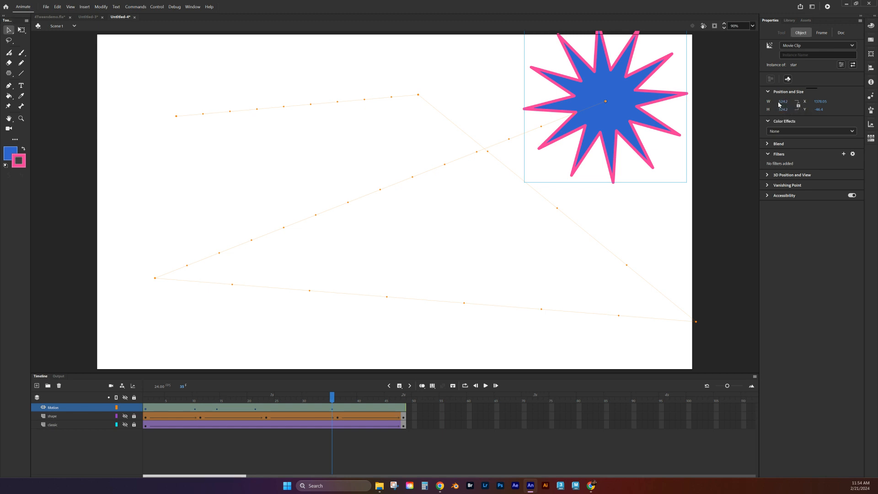
- At frame 35, lock width and height and shrink the star proportionally
{"action": "left_click_drag", "start_coordinate": [783, 102], "coordinate": [754, 109]}
{"action": "left_click", "coordinate": [797, 106]}
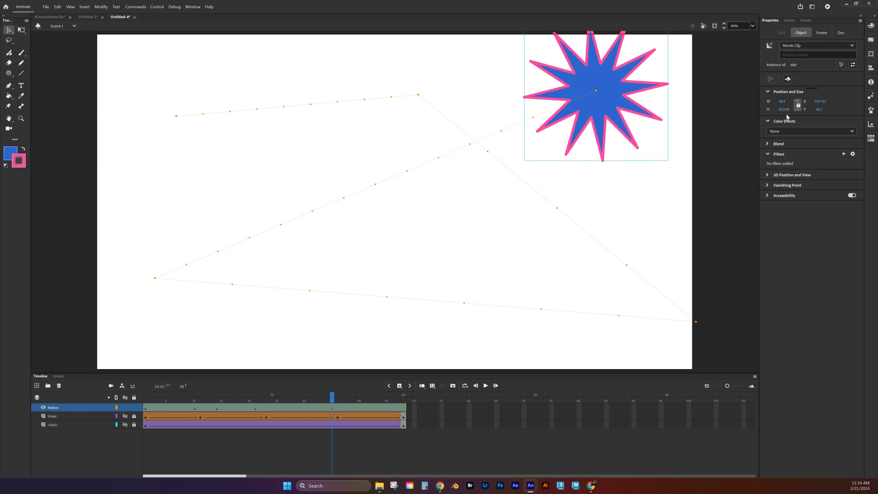
{"action": "left_click_drag", "start_coordinate": [783, 102], "coordinate": [733, 112]}
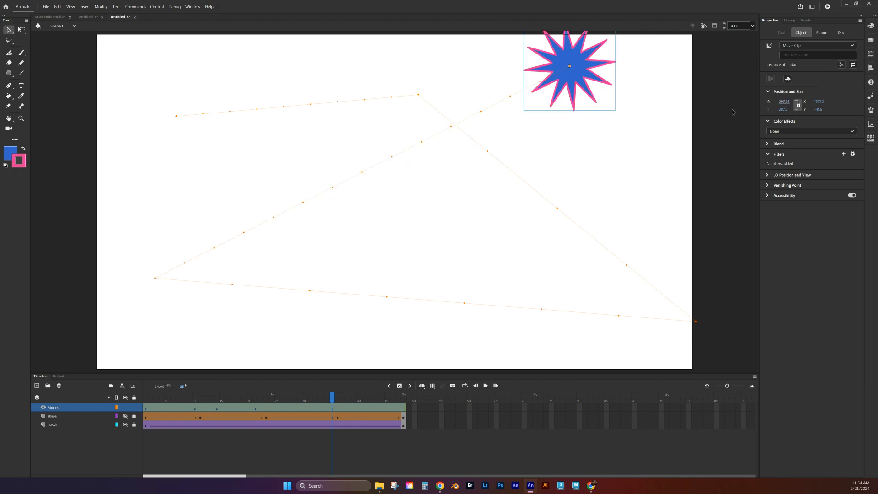
{"action": "left_click_drag", "start_coordinate": [787, 103], "coordinate": [755, 106]}
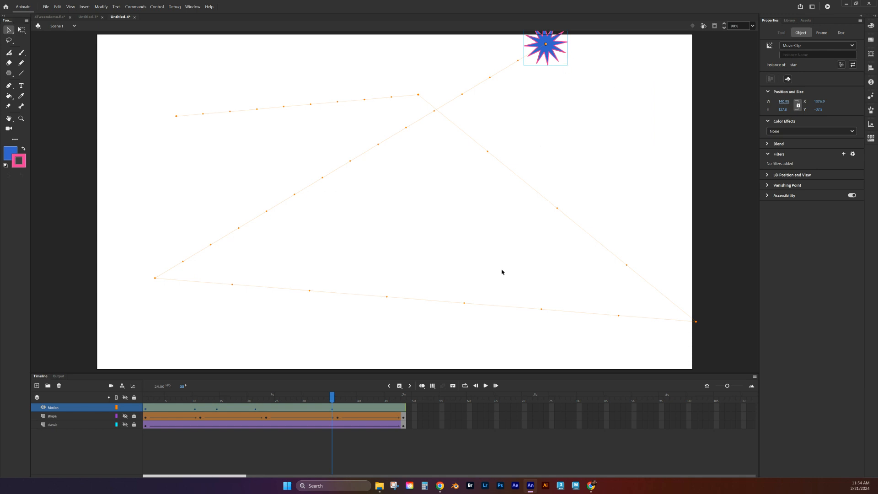
- At frame 48, move the star to the stage centre, enlarge it to 962 wide, and preview
{"action": "left_click", "coordinate": [404, 407]}
{"action": "left_click", "coordinate": [404, 407]}
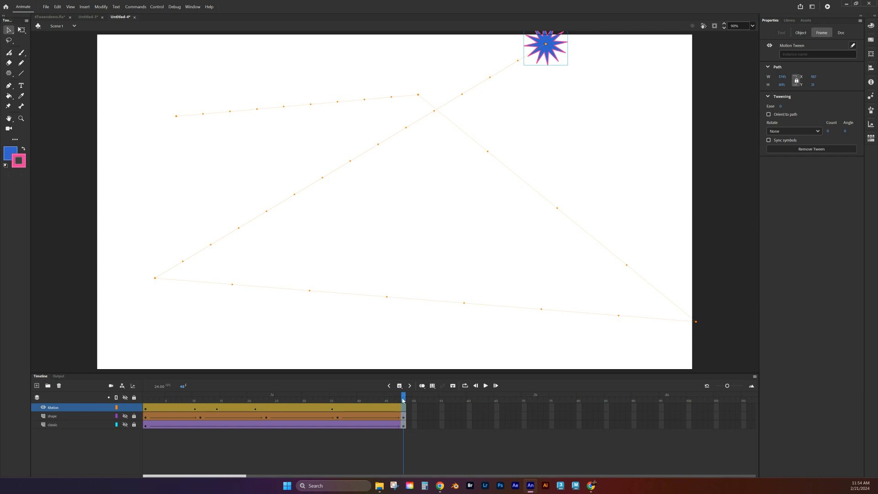
{"action": "left_click_drag", "start_coordinate": [546, 45], "coordinate": [400, 282]}
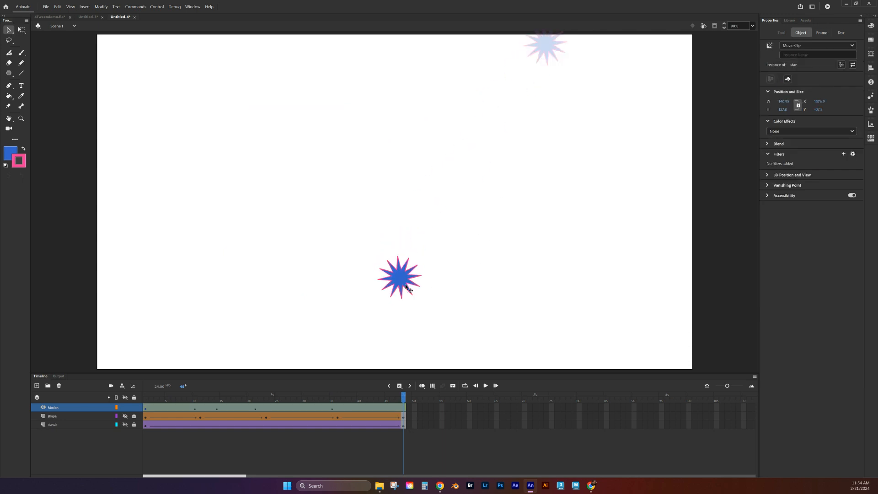
{"action": "left_click_drag", "start_coordinate": [783, 102], "coordinate": [875, 97]}
{"action": "left_click_drag", "start_coordinate": [783, 101], "coordinate": [874, 102]}
{"action": "left_click_drag", "start_coordinate": [489, 329], "coordinate": [444, 230]}
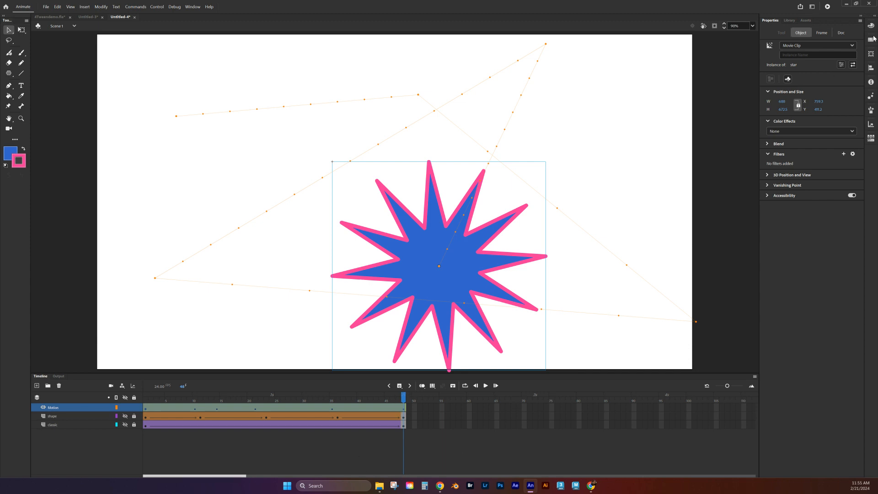
{"action": "left_click_drag", "start_coordinate": [782, 102], "coordinate": [871, 100]}
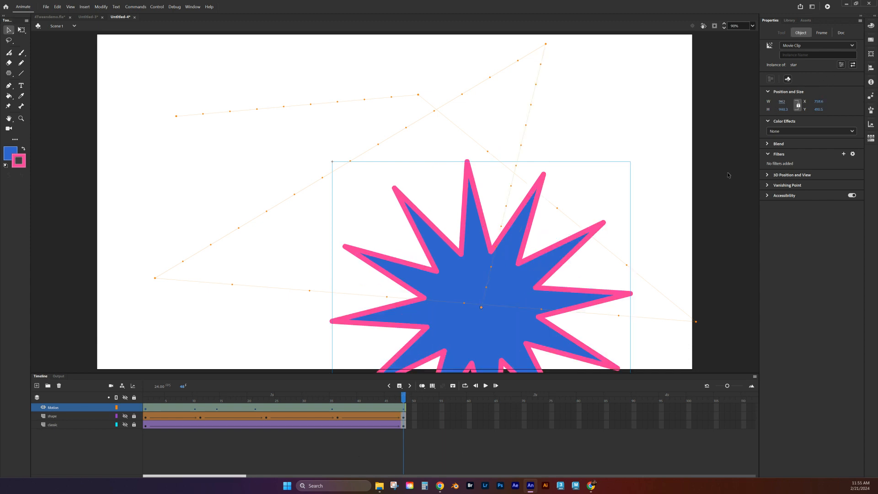
{"action": "left_click_drag", "start_coordinate": [521, 322], "coordinate": [489, 255]}
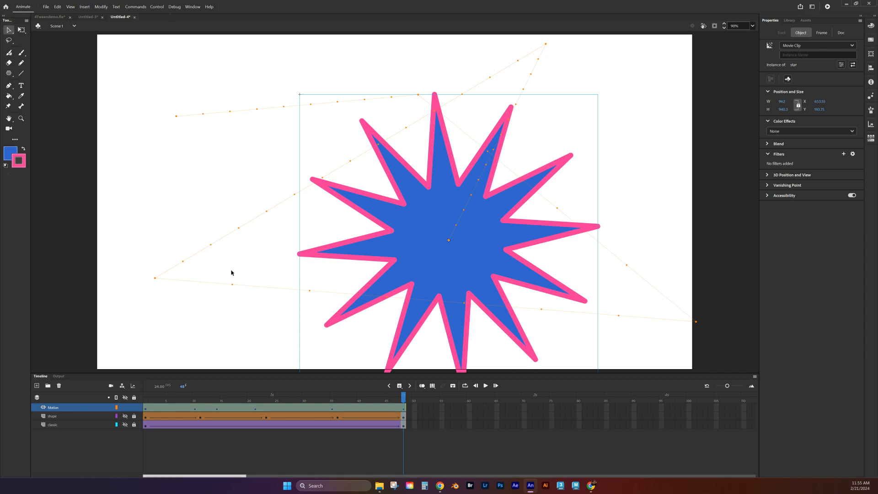
{"action": "left_click_drag", "start_coordinate": [403, 394], "coordinate": [145, 377]}
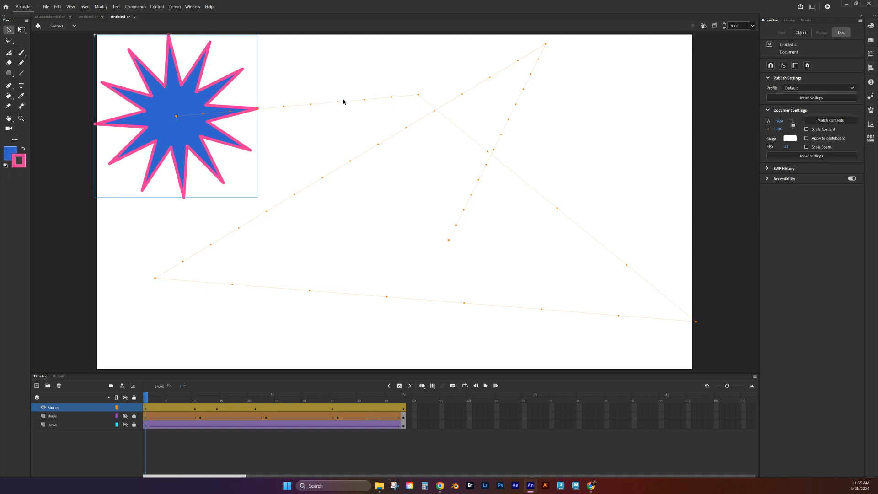
- Bend the motion path segments into curves, pull its lower-left corner off stage, and preview
{"action": "left_click_drag", "start_coordinate": [418, 95], "coordinate": [385, 80]}
{"action": "left_click_drag", "start_coordinate": [465, 143], "coordinate": [535, 61]}
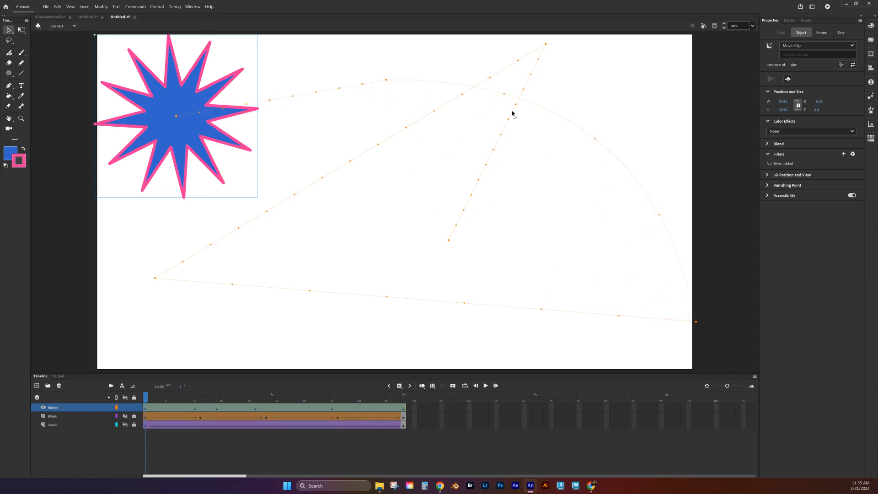
{"action": "left_click_drag", "start_coordinate": [531, 75], "coordinate": [566, 183]}
{"action": "left_click_drag", "start_coordinate": [449, 241], "coordinate": [451, 213]}
{"action": "left_click_drag", "start_coordinate": [155, 279], "coordinate": [10, 337]}
{"action": "left_click_drag", "start_coordinate": [148, 401], "coordinate": [404, 414]}
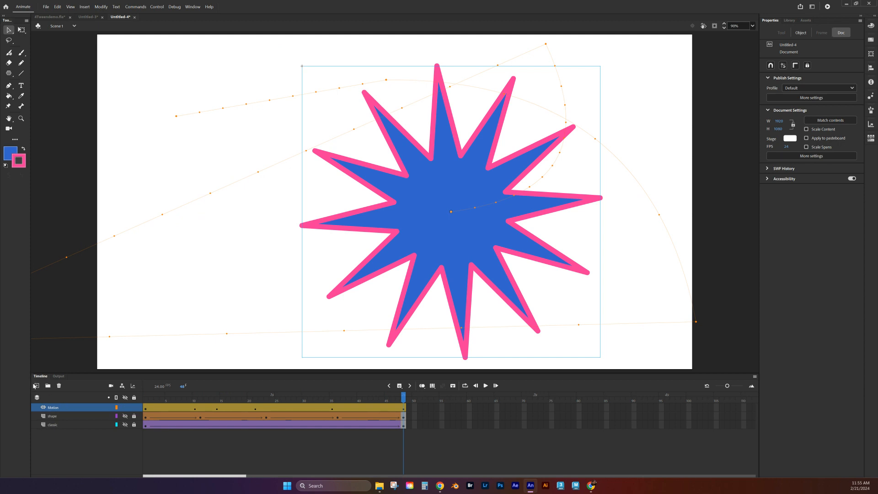
- Add a new layer above Motion named Path
{"action": "left_click", "coordinate": [35, 385]}
{"action": "left_click", "coordinate": [52, 408]}
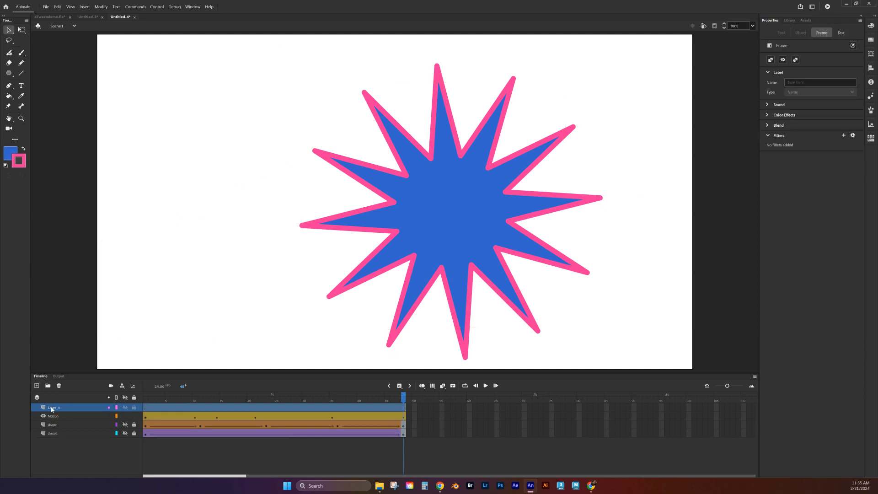
{"action": "double_click", "coordinate": [52, 408]}
{"action": "type", "text": "Path"}
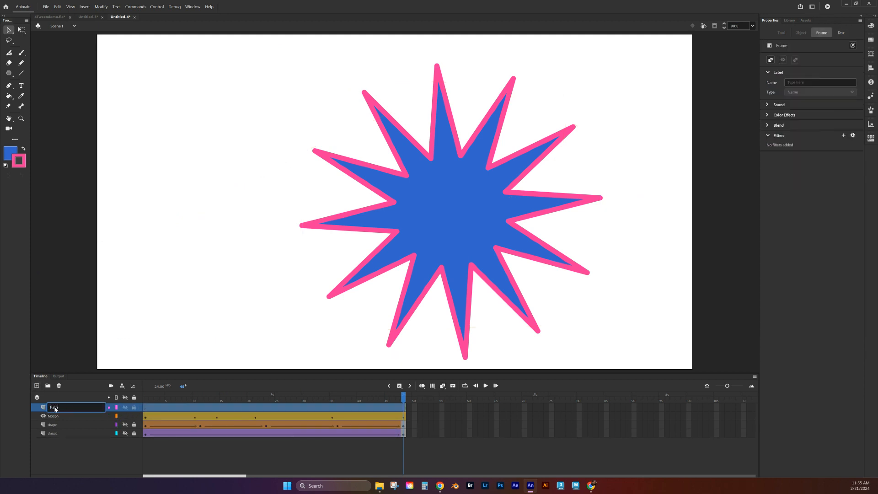
{"action": "left_click", "coordinate": [50, 447]}
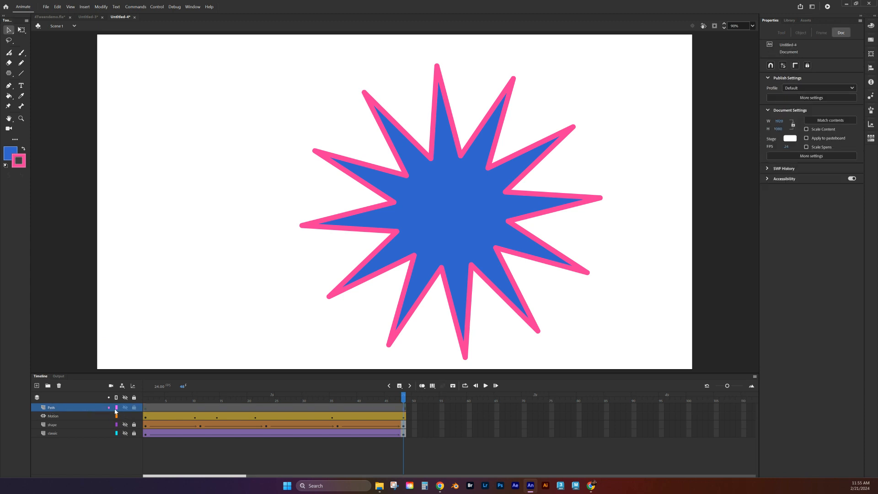
- Add an Animation layer on top, then select frame 1 of the Path layer
{"action": "left_click", "coordinate": [36, 386]}
{"action": "left_click", "coordinate": [54, 408]}
{"action": "double_click", "coordinate": [55, 408]}
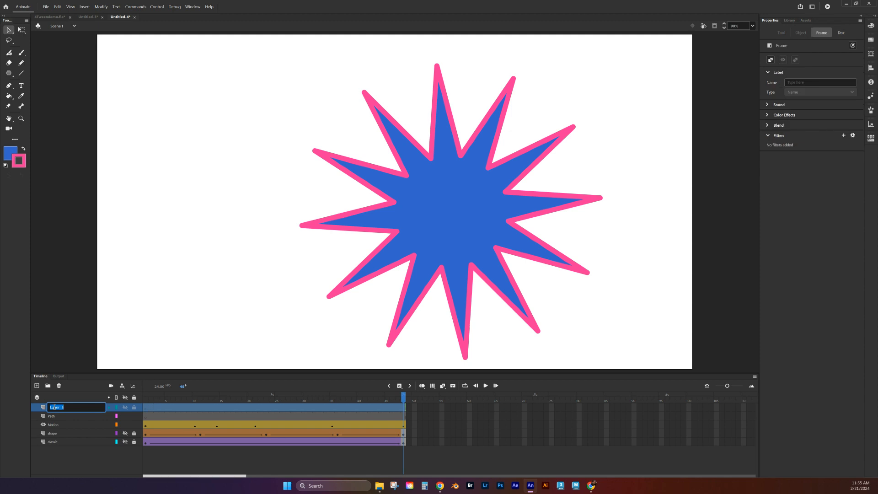
{"action": "type", "text": "Animation"}
{"action": "left_click", "coordinate": [69, 453]}
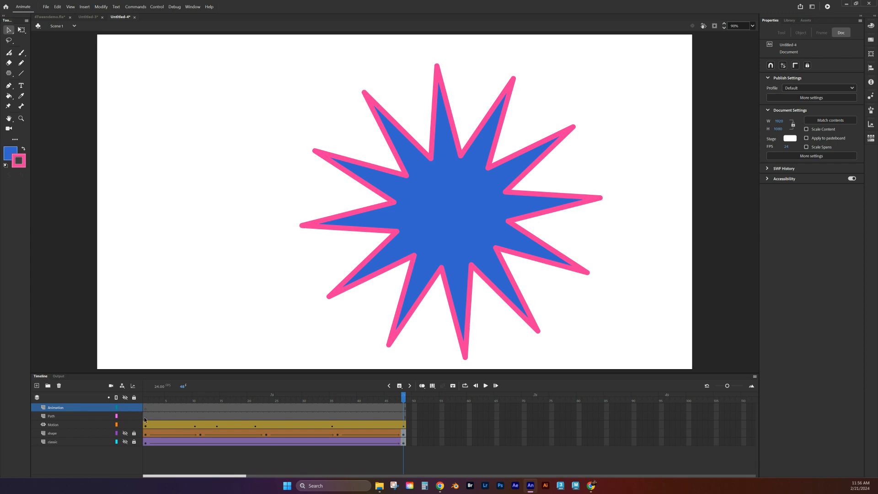
{"action": "left_click", "coordinate": [50, 417]}
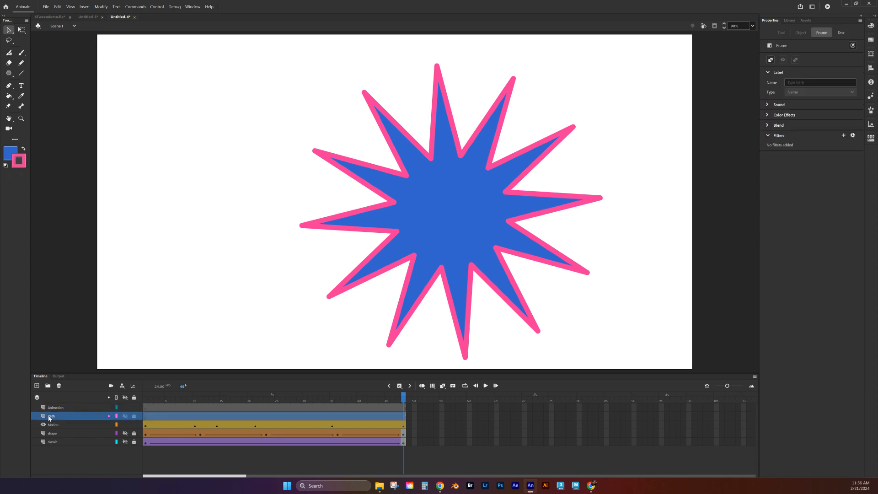
{"action": "left_click", "coordinate": [147, 417]}
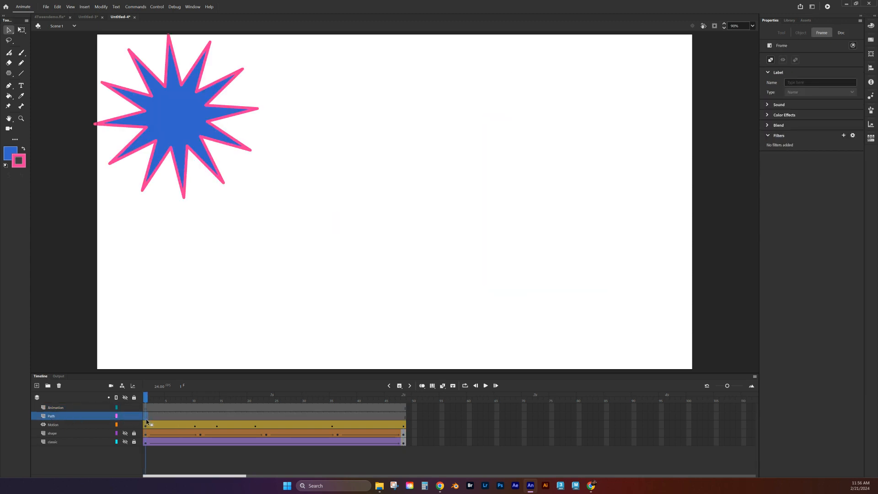
- Lock and hide the Motion layer and pick the Pencil tool, undoing a test stroke
{"action": "left_click", "coordinate": [134, 425]}
{"action": "left_click", "coordinate": [126, 425]}
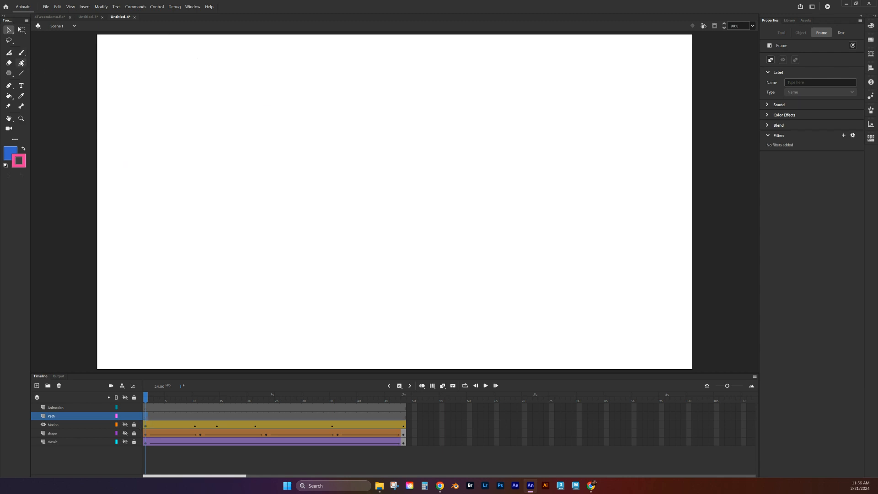
{"action": "left_click", "coordinate": [14, 141]}
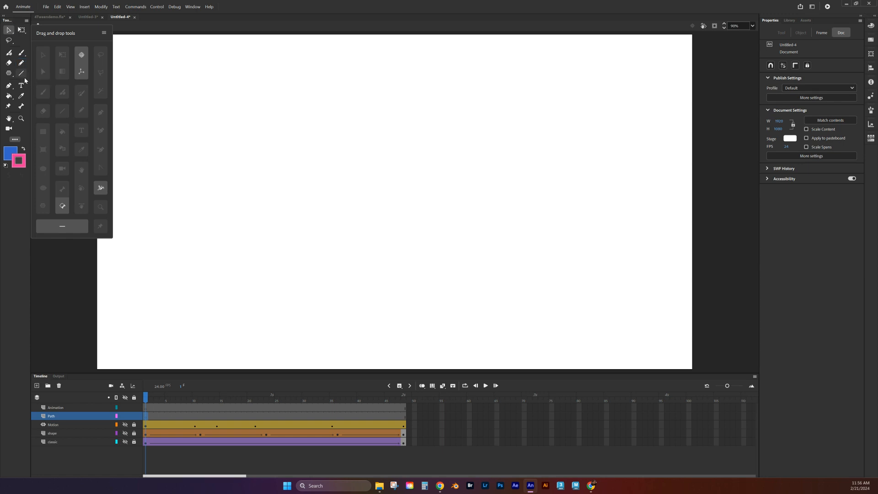
{"action": "left_click", "coordinate": [15, 140]}
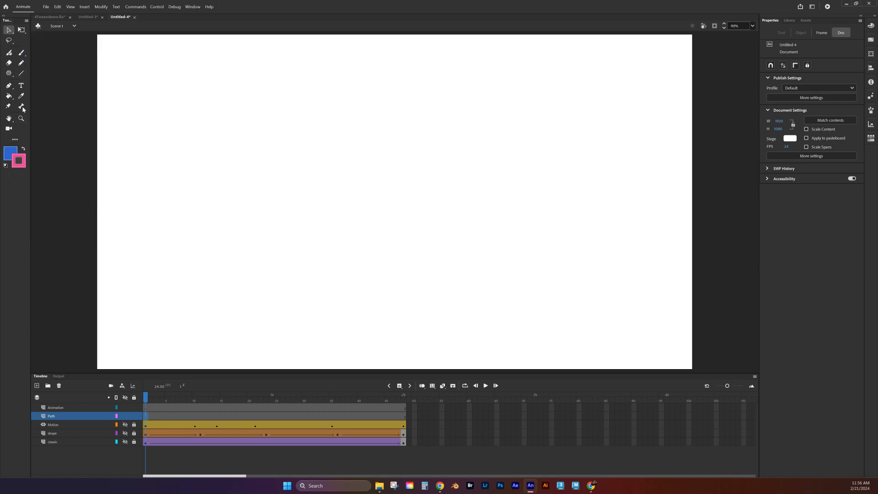
{"action": "left_click", "coordinate": [21, 63]}
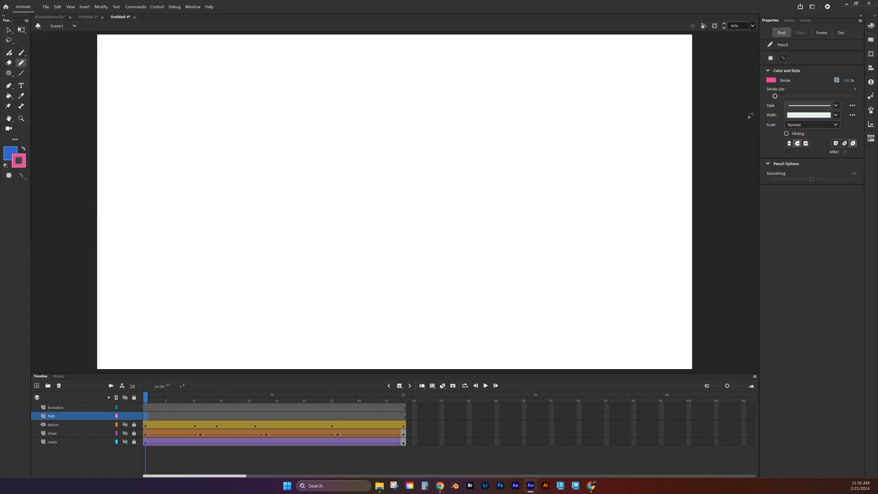
{"action": "mouse_move", "coordinate": [247, 108]}
{"action": "left_mouse_down"}
{"action": "mouse_move", "coordinate": [301, 104]}
{"action": "mouse_move", "coordinate": [432, 118]}
{"action": "left_mouse_up"}
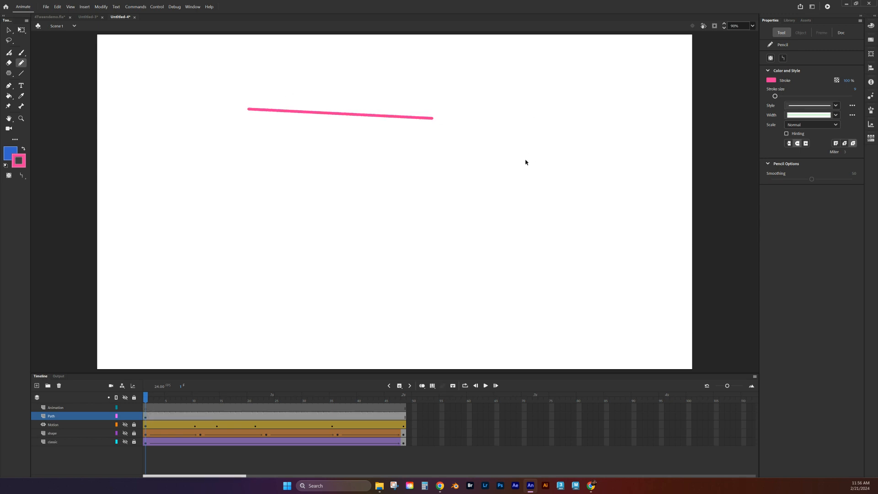
{"action": "key", "text": "ctrl+z"}
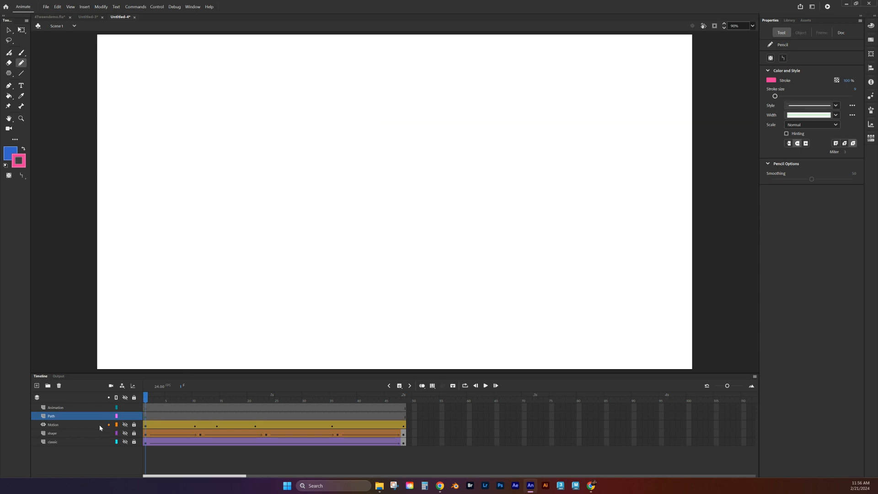
- Draw a long looping pink path across the stage on the Path layer's first frame
{"action": "left_click", "coordinate": [145, 417]}
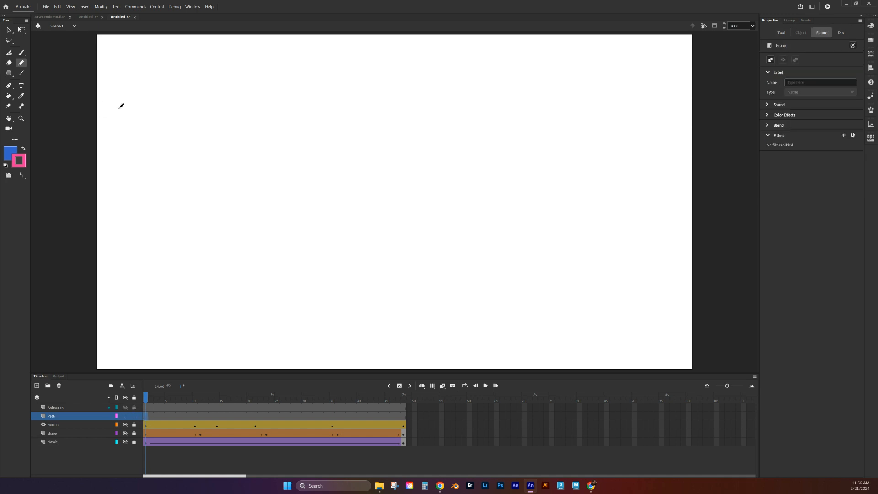
{"action": "mouse_move", "coordinate": [118, 109]}
{"action": "left_mouse_down"}
{"action": "mouse_move", "coordinate": [247, 105]}
{"action": "mouse_move", "coordinate": [187, 196]}
{"action": "mouse_move", "coordinate": [397, 225]}
{"action": "mouse_move", "coordinate": [600, 101]}
{"action": "mouse_move", "coordinate": [438, 124]}
{"action": "mouse_move", "coordinate": [346, 285]}
{"action": "mouse_move", "coordinate": [267, 227]}
{"action": "mouse_move", "coordinate": [520, 332]}
{"action": "mouse_move", "coordinate": [714, 295]}
{"action": "left_mouse_up"}
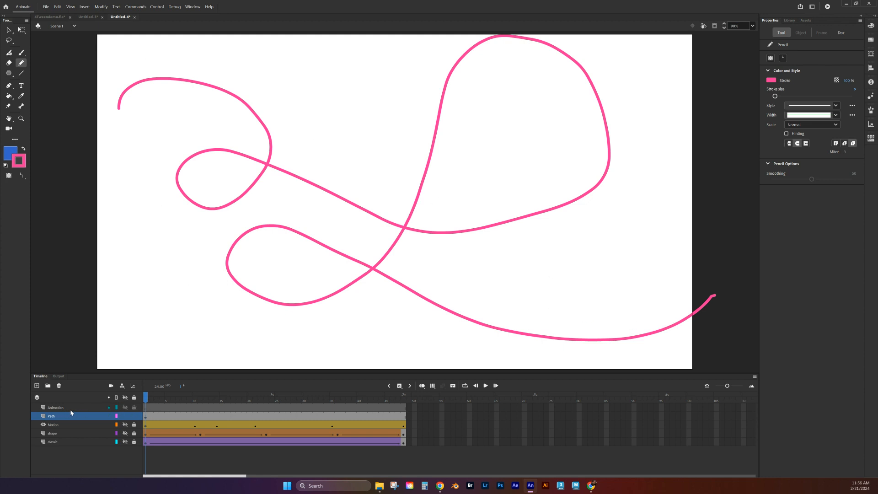
{"action": "left_click", "coordinate": [51, 418]}
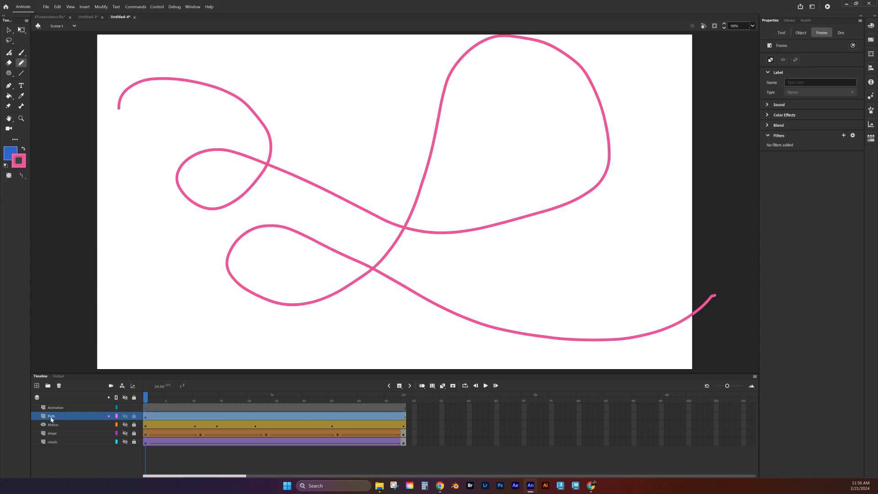
- Make the Path layer a guide layer and select frame 1 of the Animation layer
{"action": "right_click", "coordinate": [50, 418]}
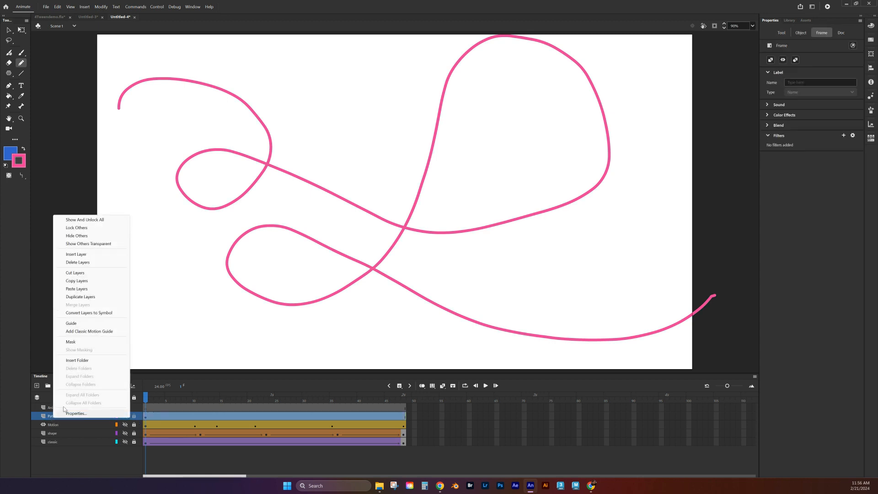
{"action": "left_click", "coordinate": [72, 324]}
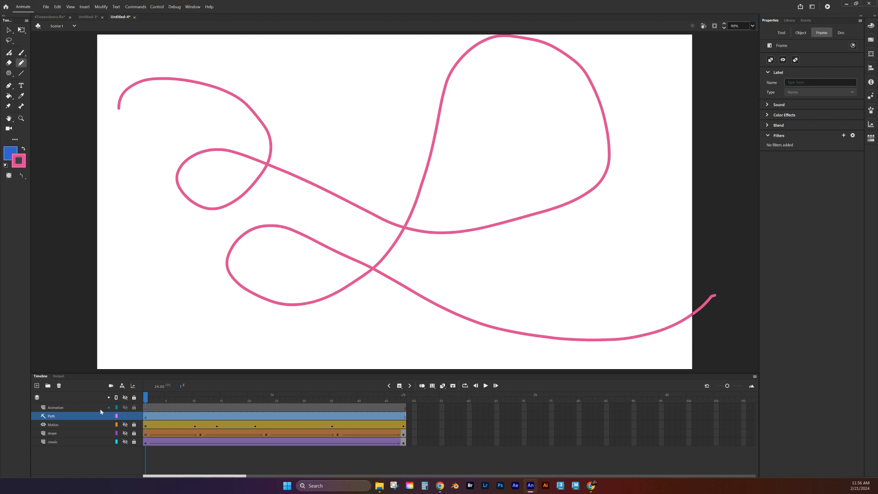
{"action": "left_click", "coordinate": [58, 408]}
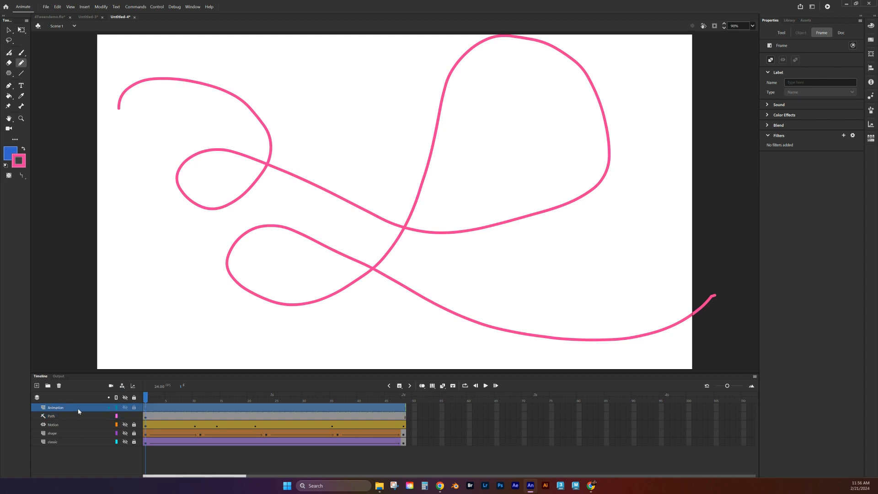
{"action": "left_click", "coordinate": [146, 408]}
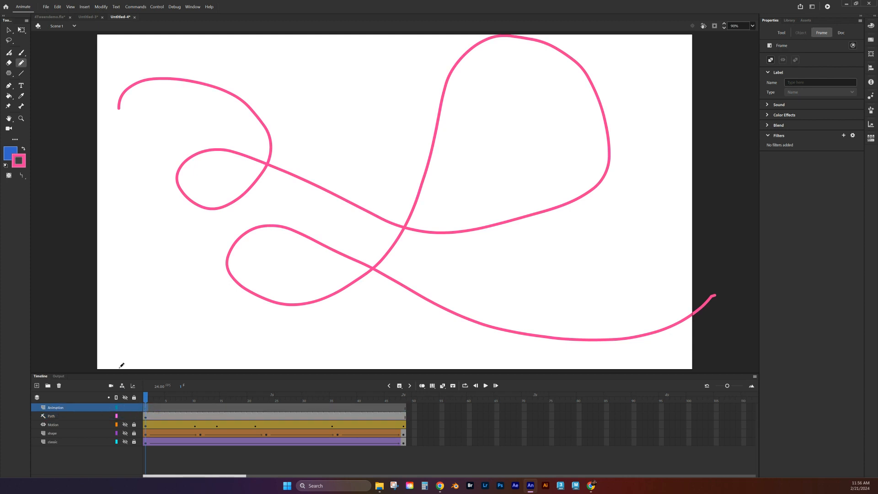
{"action": "left_click", "coordinate": [22, 86]}
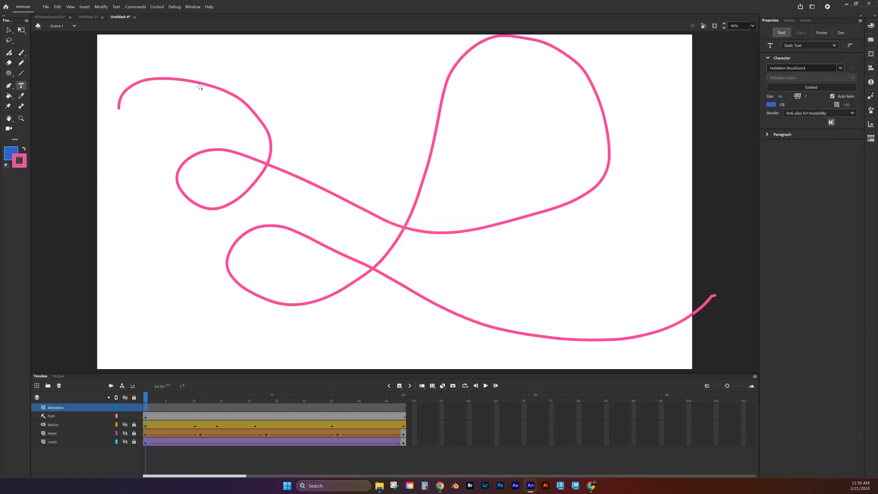
- Type 'Animation' in a text box near the top of the stage, correcting the typo
{"action": "left_click", "coordinate": [200, 66]}
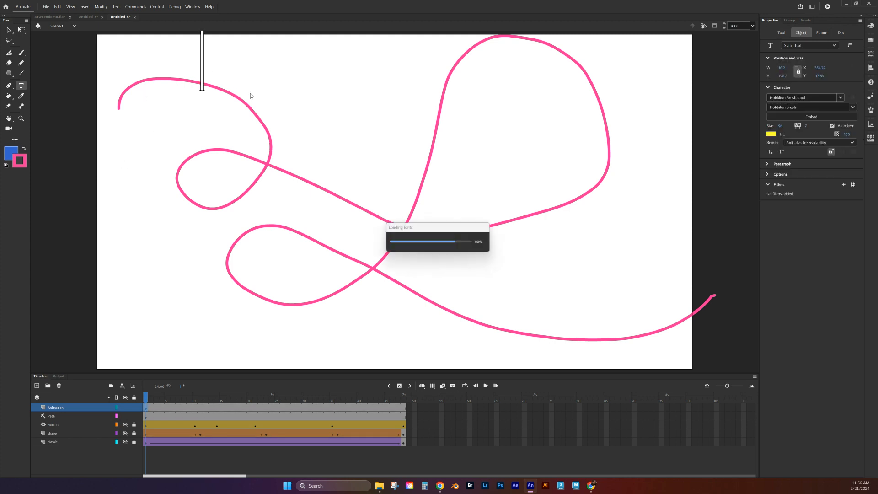
{"action": "type", "text": "Anmi"}
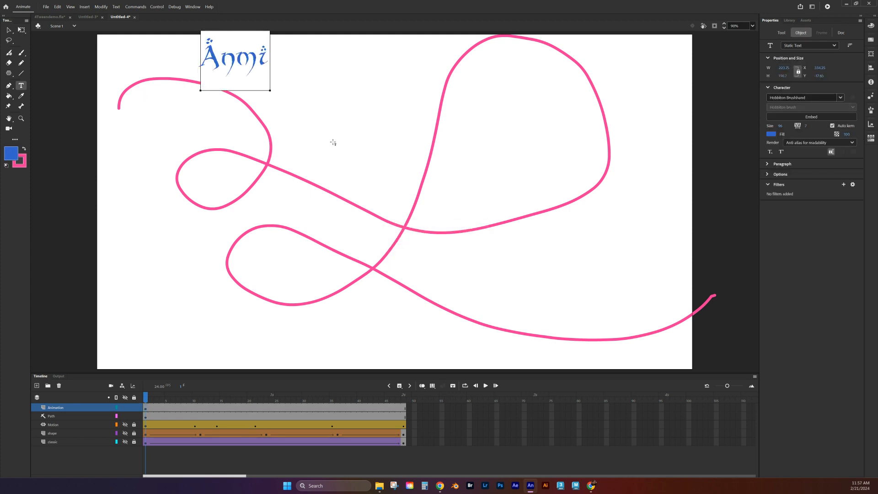
{"action": "key", "text": "BackSpace"}
{"action": "key", "text": "BackSpace"}
{"action": "type", "text": "imation"}
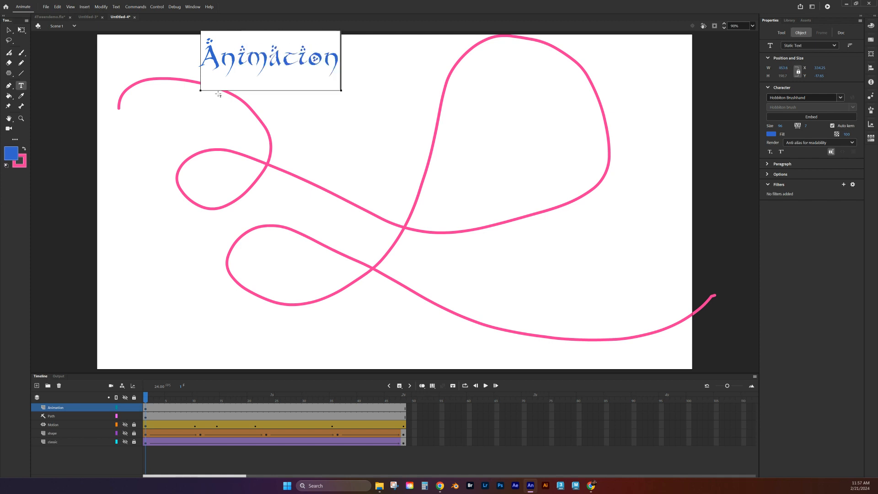
{"action": "left_click", "coordinate": [8, 29]}
- Move the Animation text down to the curve's start and exit text editing
{"action": "left_click_drag", "start_coordinate": [278, 64], "coordinate": [178, 134]}
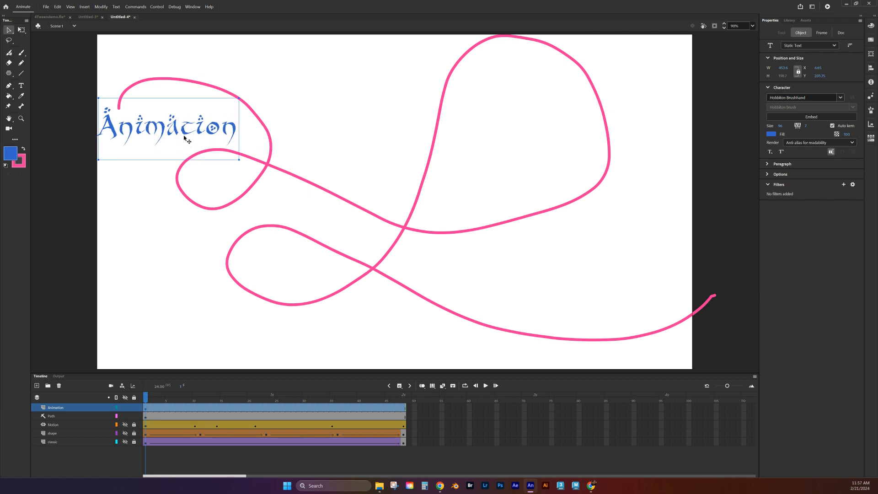
{"action": "double_click", "coordinate": [173, 132]}
{"action": "double_click", "coordinate": [173, 133]}
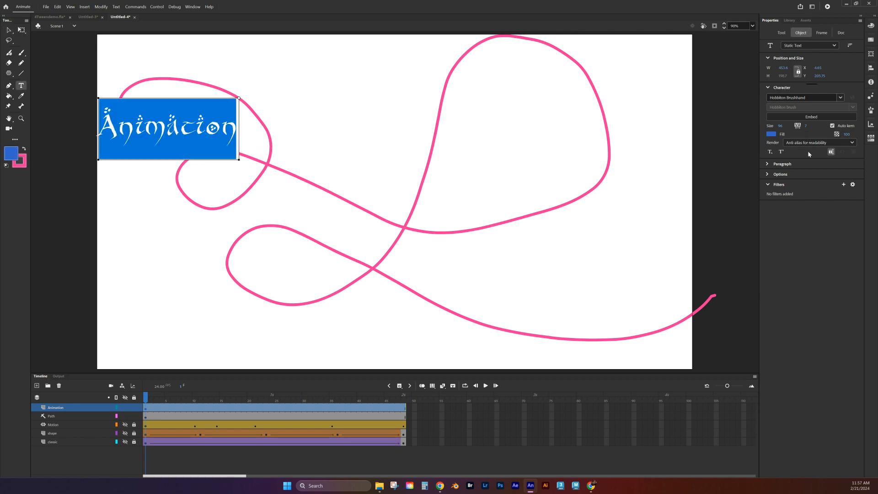
{"action": "left_click", "coordinate": [768, 176]}
{"action": "left_click", "coordinate": [769, 176]}
{"action": "left_click", "coordinate": [221, 122]}
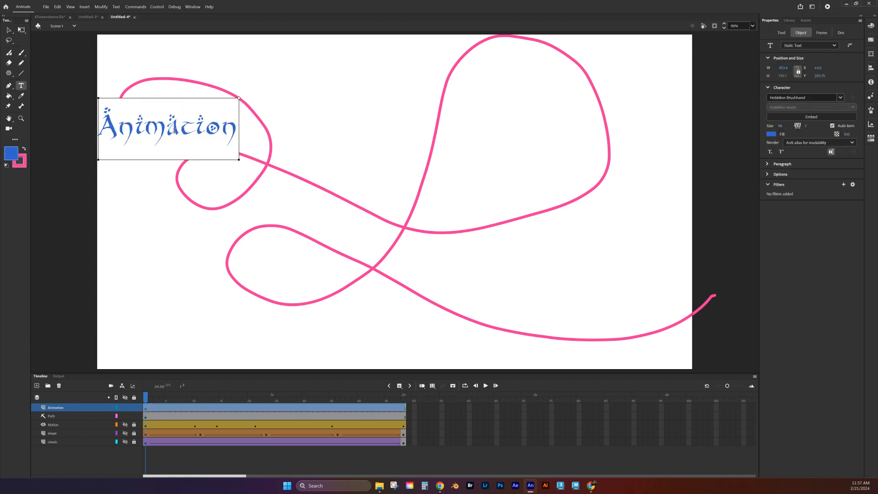
{"action": "type", "text": "v"}
{"action": "key", "text": "BackSpace"}
{"action": "left_click", "coordinate": [9, 30]}
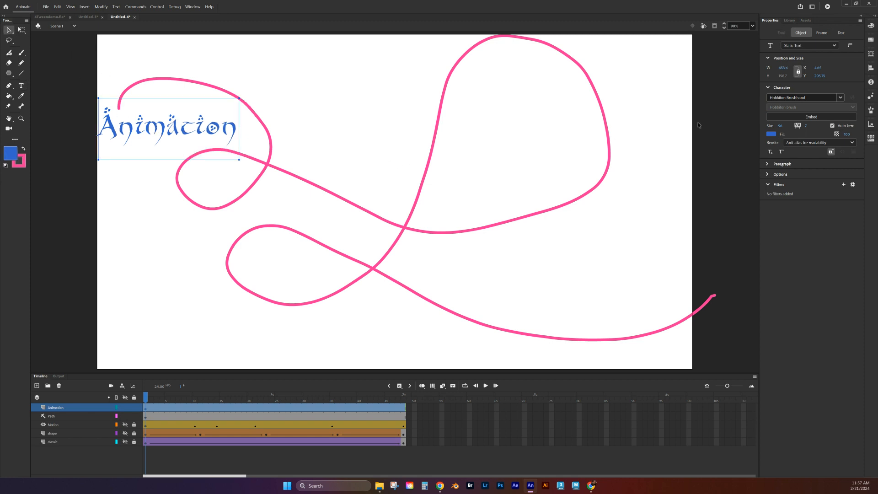
- Set the text's font size to 120 and drag it up-left onto the curve's start
{"action": "left_click", "coordinate": [781, 127]}
{"action": "left_click", "coordinate": [800, 135]}
{"action": "left_click", "coordinate": [780, 128]}
{"action": "type", "text": "120"}
{"action": "key", "text": "Return"}
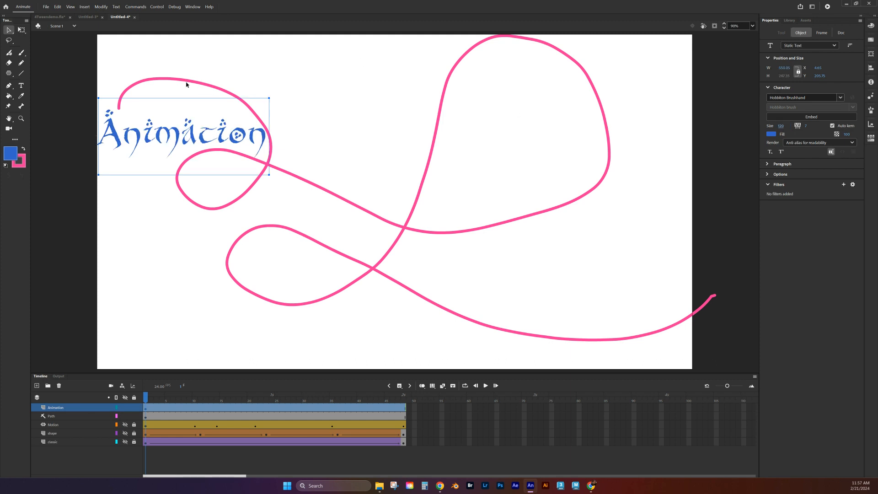
{"action": "left_click", "coordinate": [308, 94]}
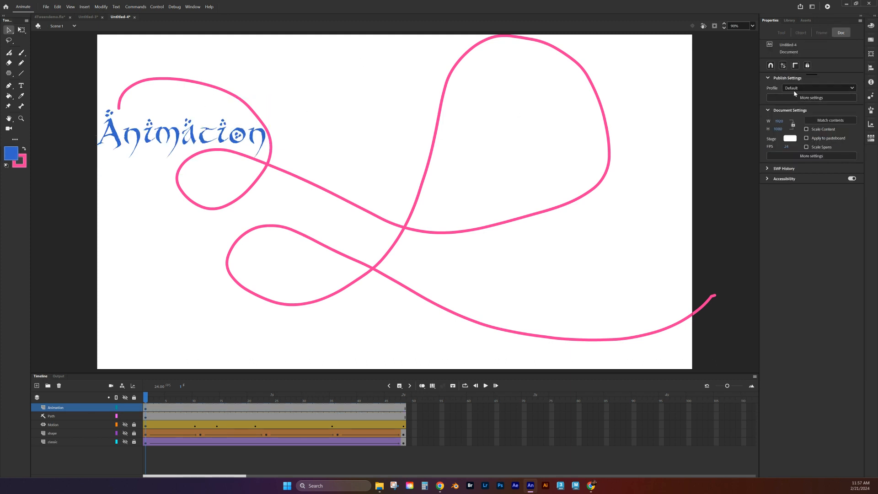
{"action": "left_click", "coordinate": [233, 132]}
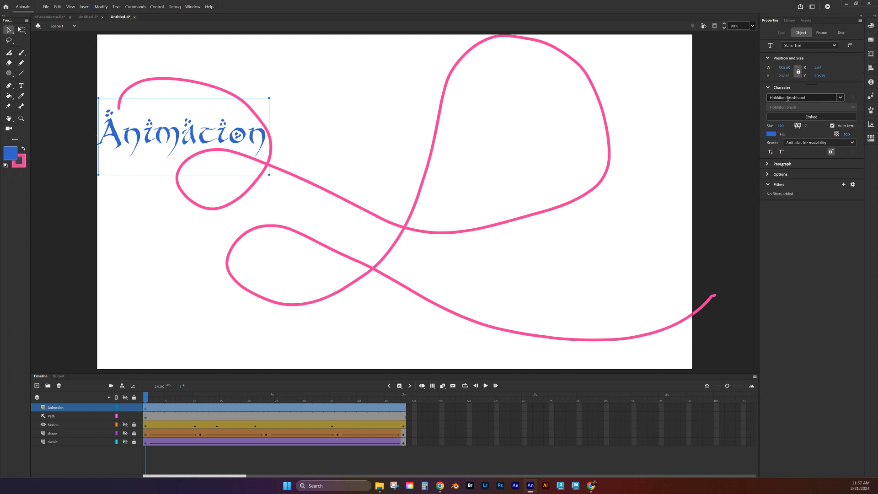
{"action": "left_click_drag", "start_coordinate": [192, 141], "coordinate": [136, 141]}
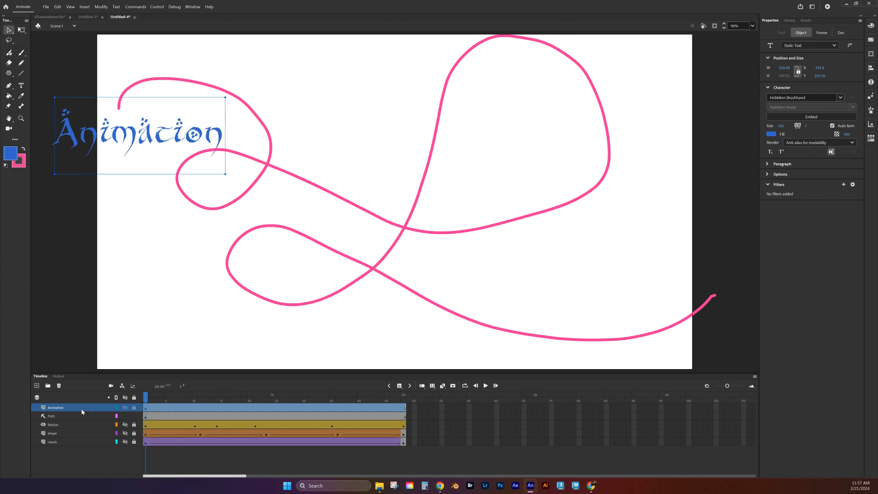
- Nest the Animation layer under the Path guide and snap the text onto the path's start point
{"action": "left_click", "coordinate": [61, 408]}
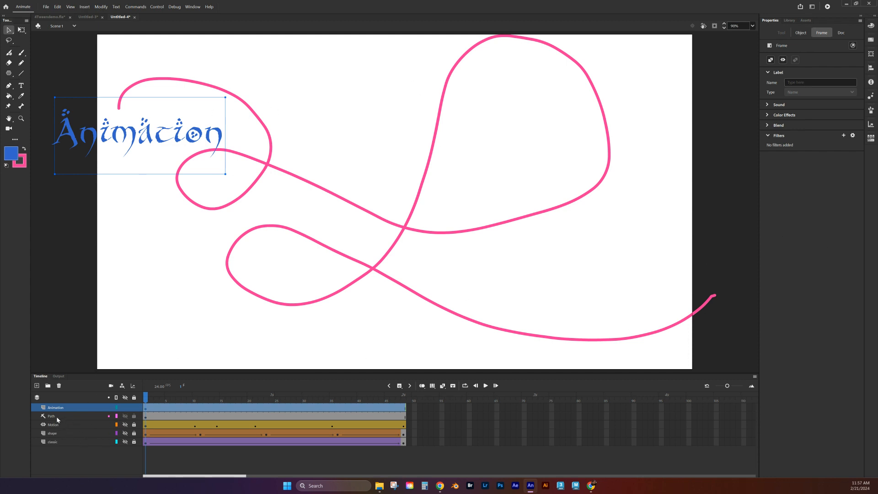
{"action": "left_click_drag", "start_coordinate": [137, 141], "coordinate": [126, 131]}
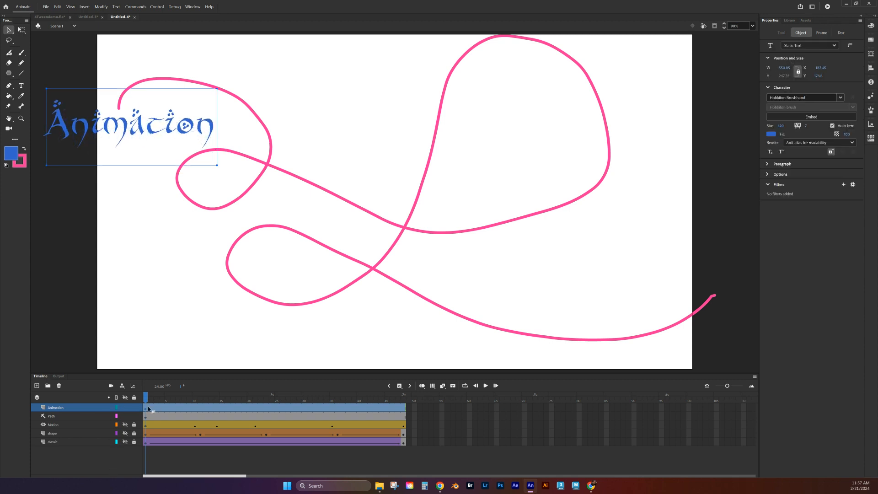
{"action": "left_click", "coordinate": [53, 408]}
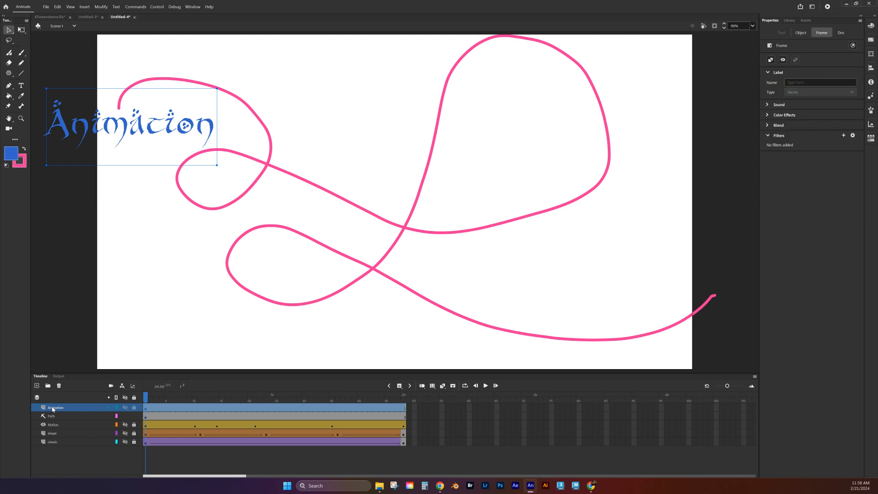
{"action": "left_click_drag", "start_coordinate": [53, 409], "coordinate": [34, 422]}
{"action": "left_click_drag", "start_coordinate": [60, 421], "coordinate": [61, 421]}
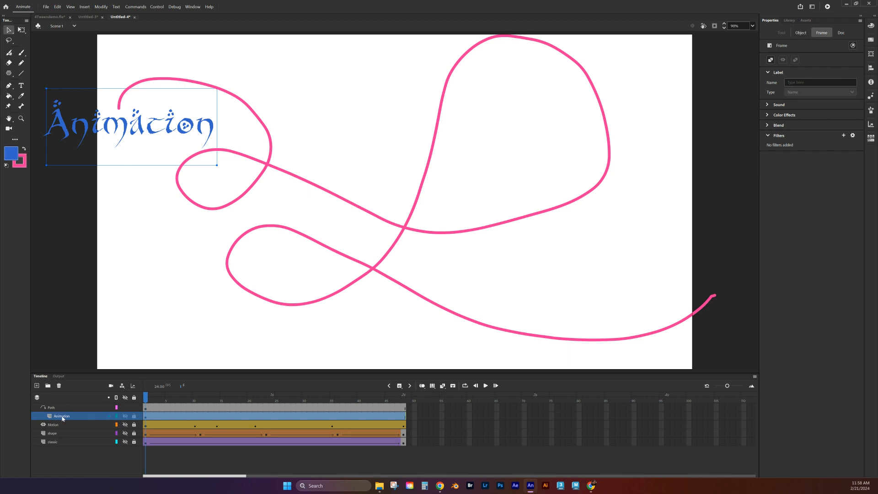
{"action": "left_click", "coordinate": [152, 450]}
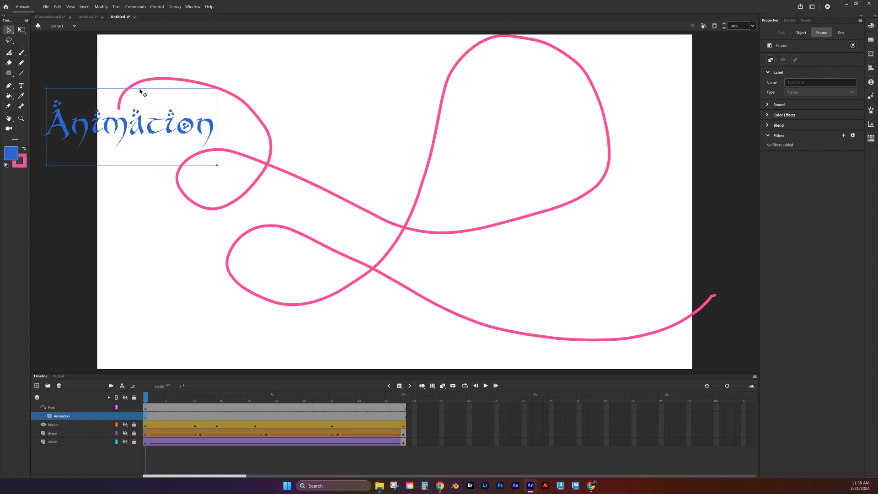
{"action": "left_click_drag", "start_coordinate": [140, 132], "coordinate": [128, 121]}
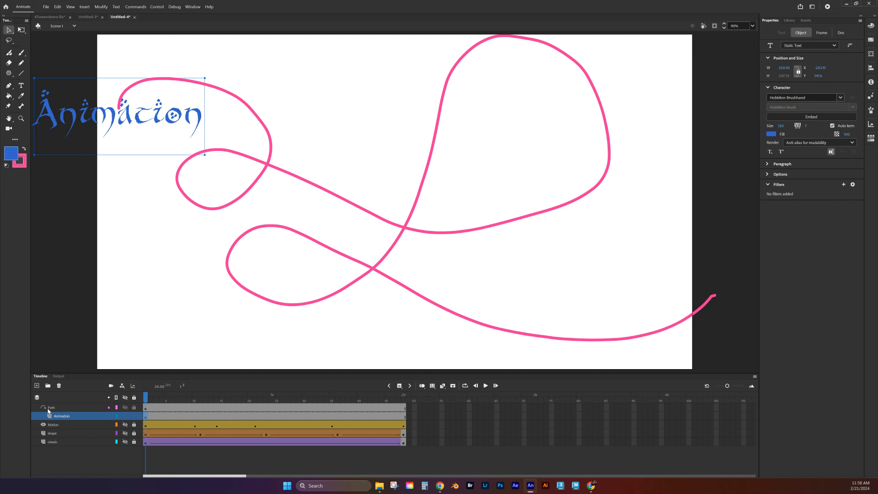
- Create a classic tween on the Animation layer's frames, accepting conversion of the text to a symbol
{"action": "right_click", "coordinate": [174, 417]}
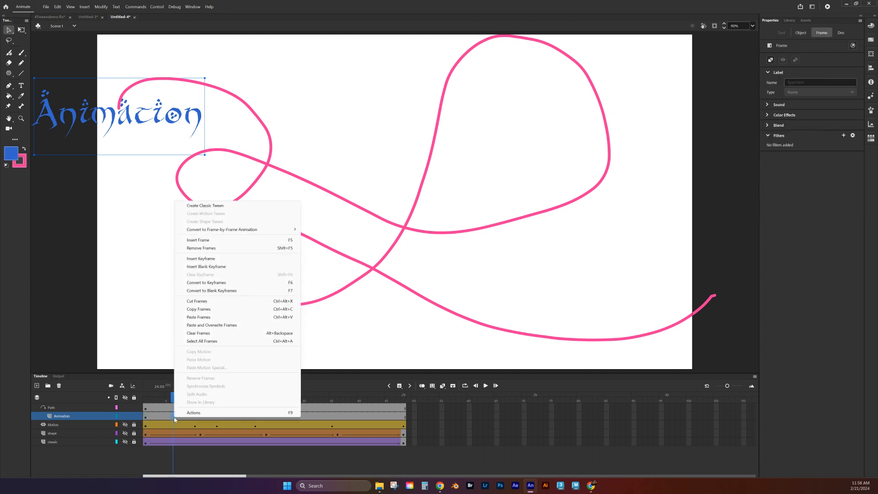
{"action": "left_click", "coordinate": [198, 206]}
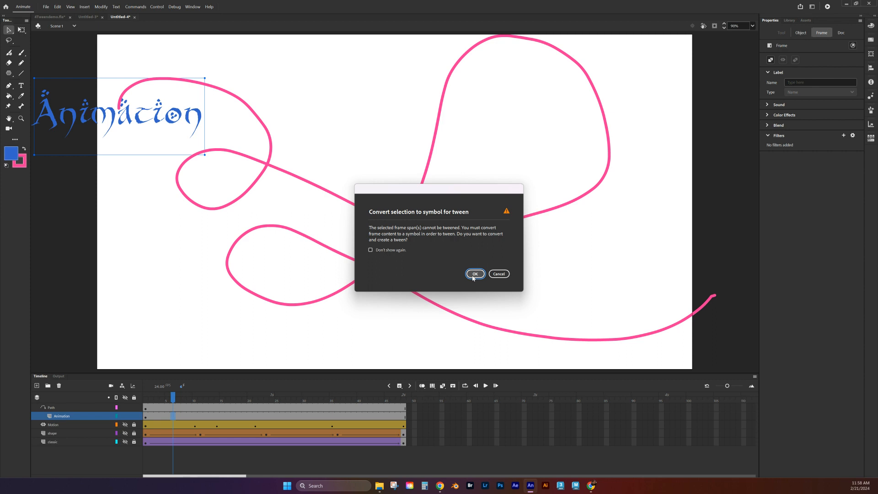
{"action": "left_click", "coordinate": [474, 274]}
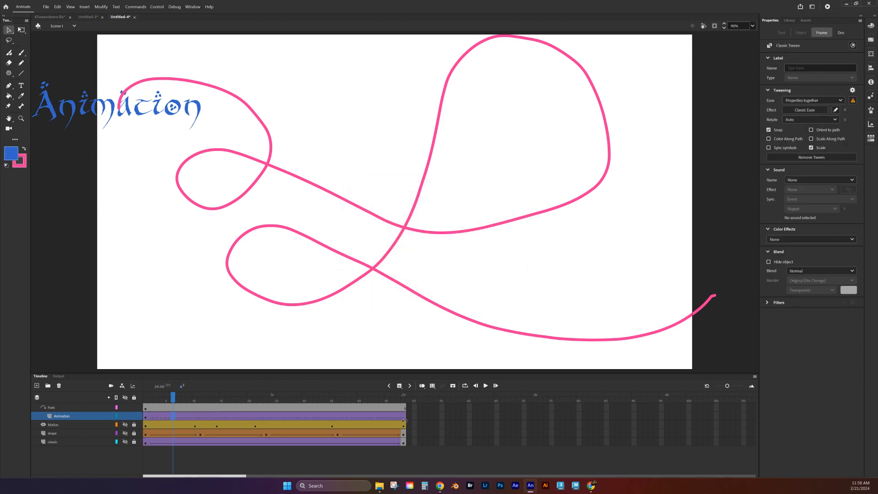
- At frame 48, drag the text symbol to the path's lower-right end, then play back the tween
{"action": "left_click_drag", "start_coordinate": [174, 397], "coordinate": [157, 396]}
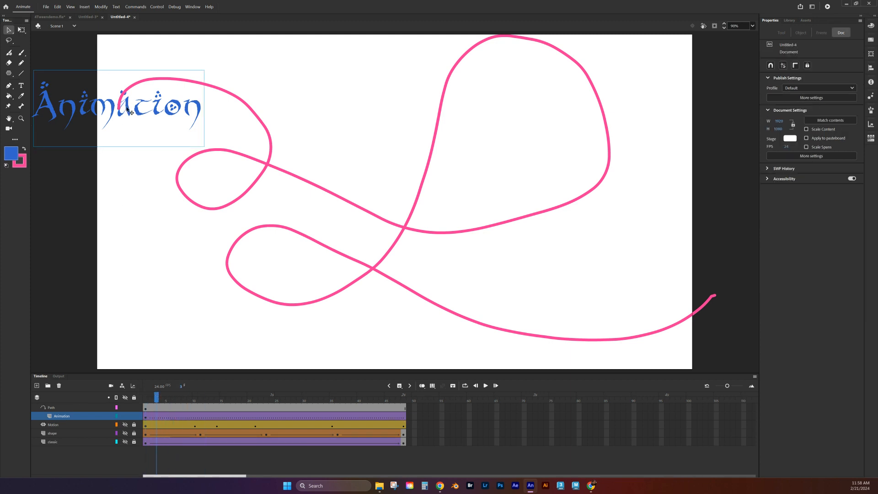
{"action": "left_click_drag", "start_coordinate": [159, 399], "coordinate": [436, 431]}
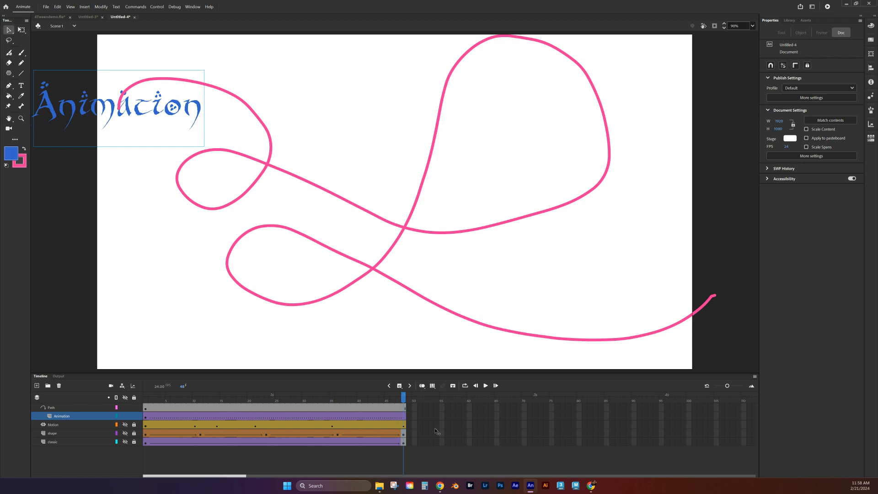
{"action": "left_click", "coordinate": [402, 416]}
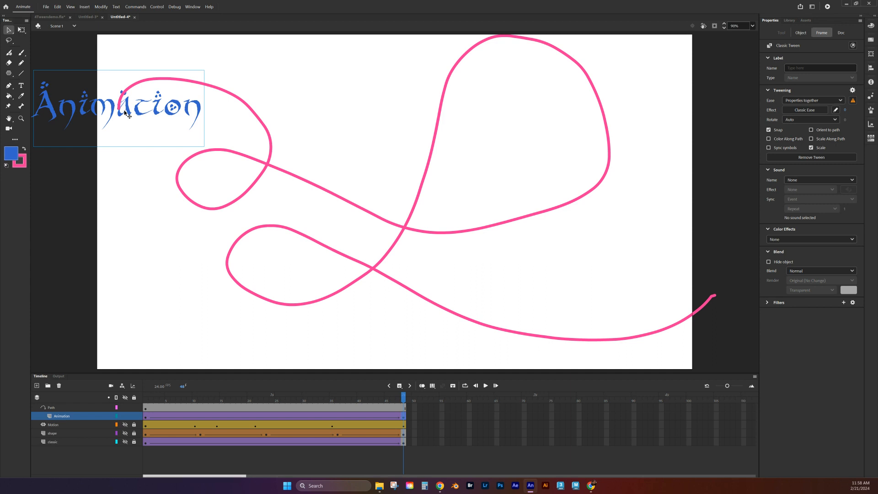
{"action": "left_click_drag", "start_coordinate": [128, 113], "coordinate": [718, 298]}
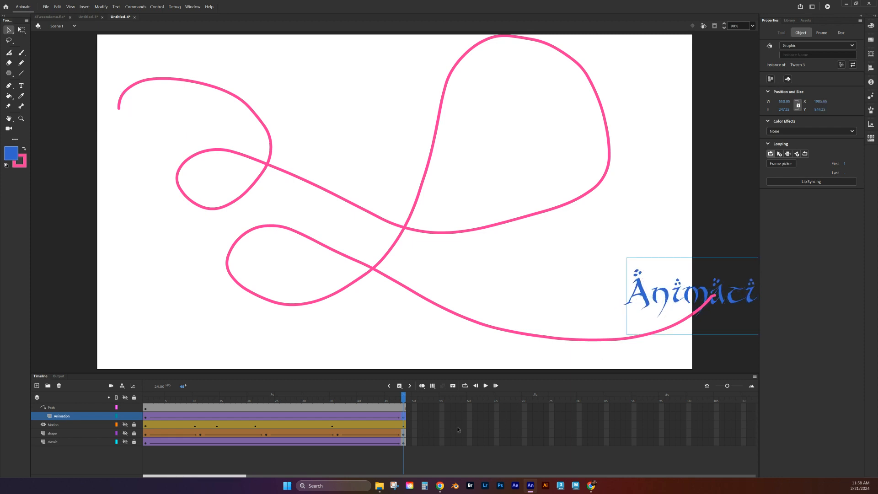
{"action": "left_click_drag", "start_coordinate": [404, 401], "coordinate": [473, 430]}
{"action": "left_click", "coordinate": [88, 367]}
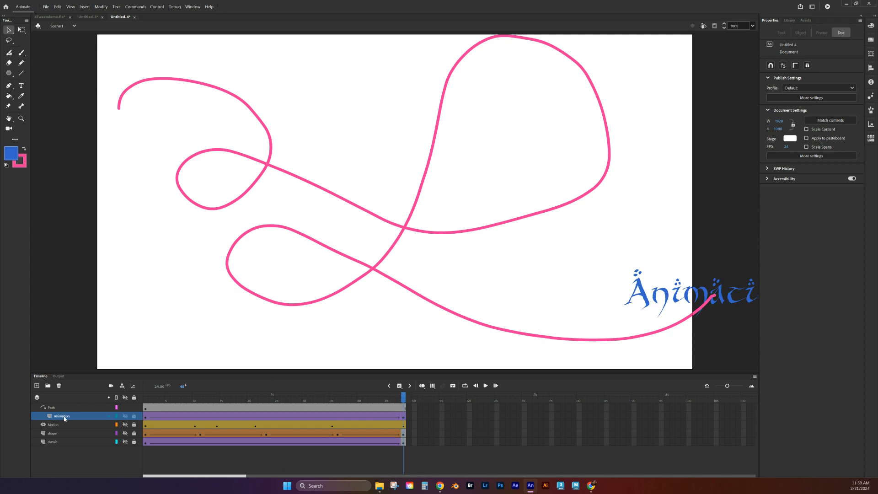
{"action": "left_click_drag", "start_coordinate": [403, 399], "coordinate": [49, 413]}
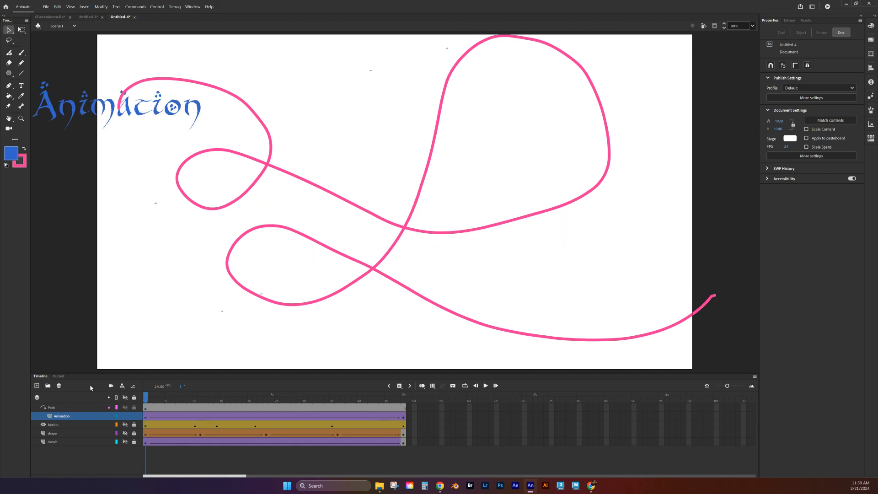
{"action": "left_click", "coordinate": [827, 6]}
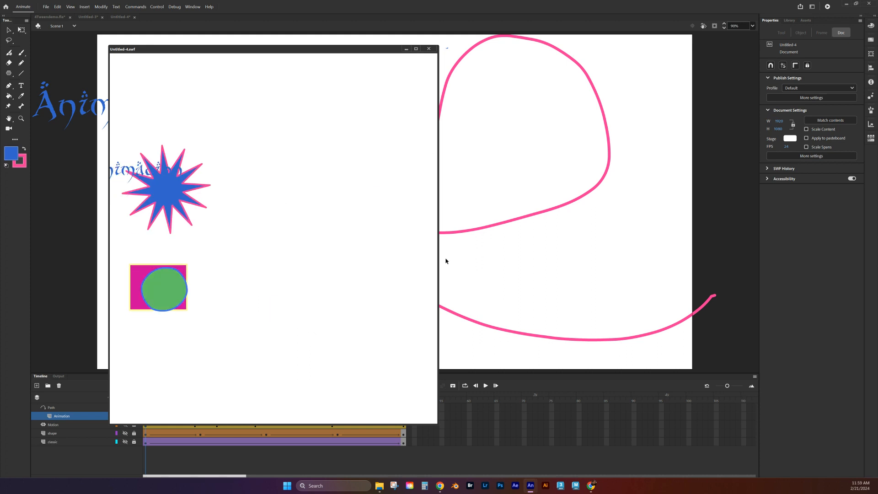
{"action": "left_click", "coordinate": [428, 49]}
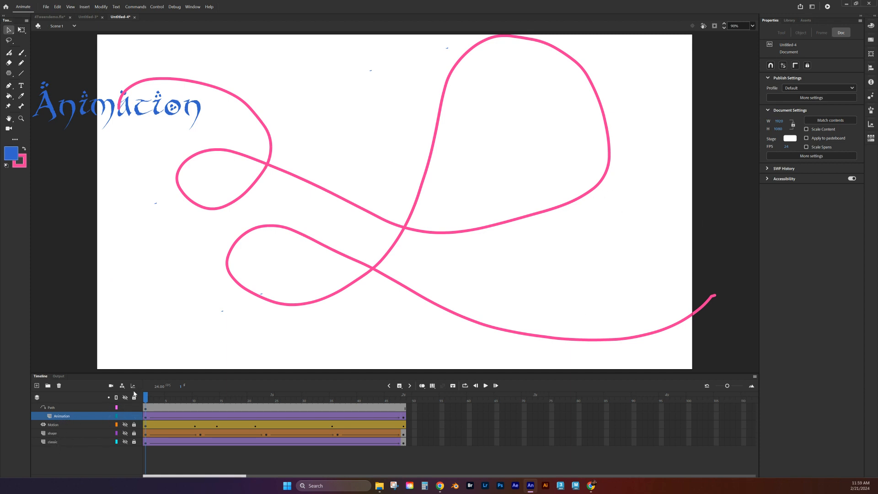
- Bend the Path layer's pink stroke into two dips and a sharp right point, scrubbing to confirm the text follows
{"action": "left_click_drag", "start_coordinate": [145, 395], "coordinate": [137, 376]}
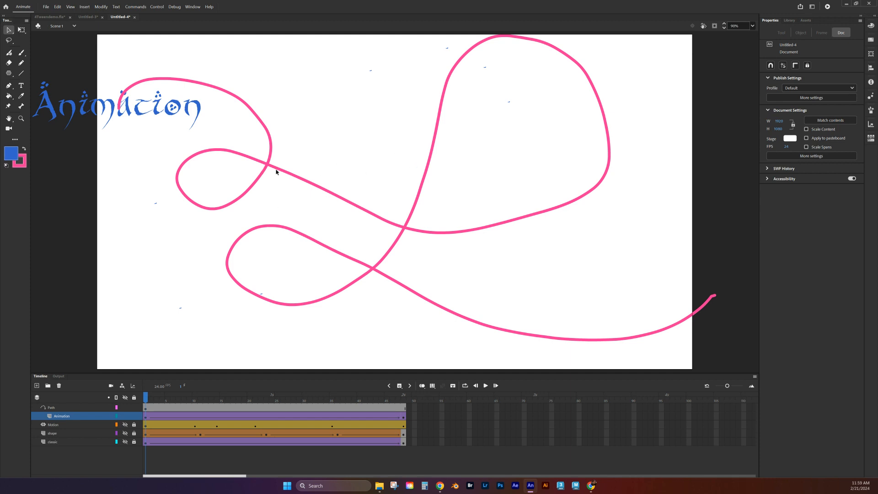
{"action": "left_click", "coordinate": [67, 407]}
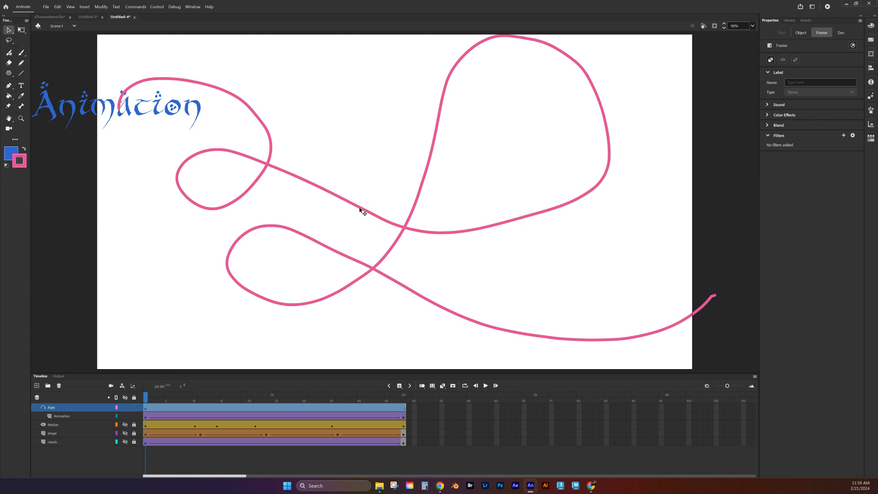
{"action": "left_click", "coordinate": [329, 198]}
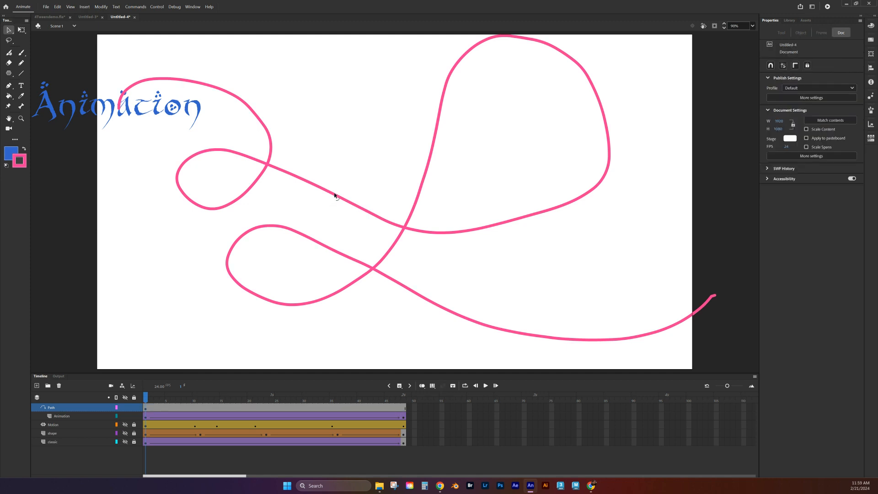
{"action": "left_click_drag", "start_coordinate": [334, 197], "coordinate": [323, 222]}
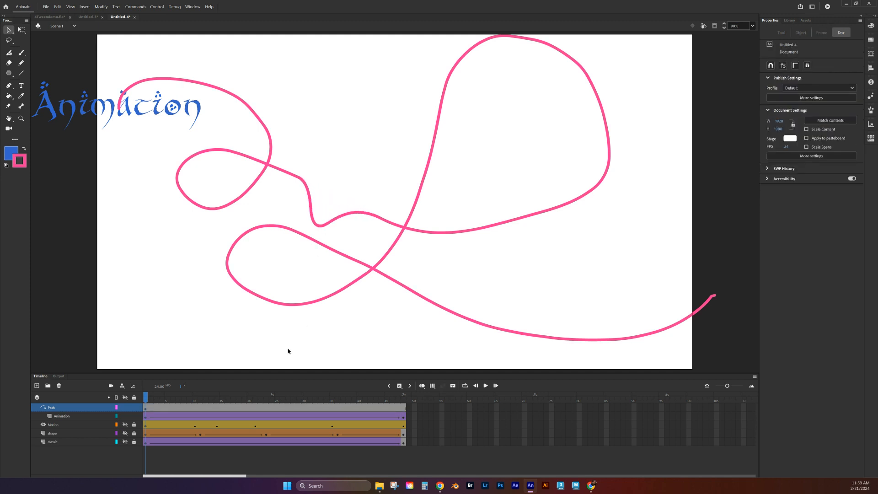
{"action": "left_click_drag", "start_coordinate": [146, 399], "coordinate": [269, 403]}
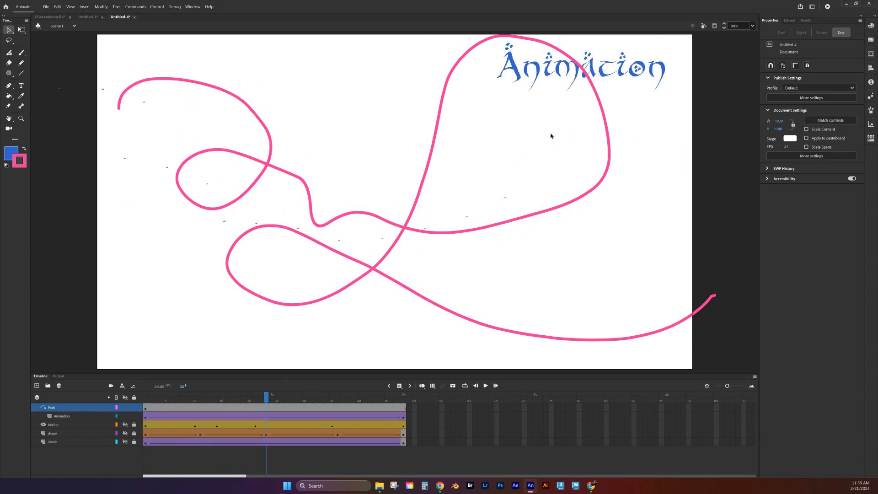
{"action": "left_click_drag", "start_coordinate": [607, 127], "coordinate": [696, 133]}
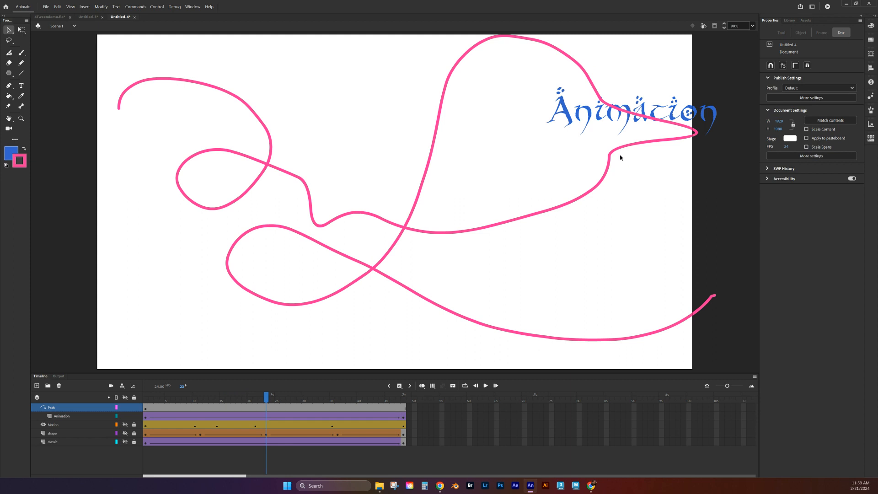
{"action": "left_click_drag", "start_coordinate": [614, 152], "coordinate": [603, 224]}
{"action": "left_click_drag", "start_coordinate": [268, 386], "coordinate": [122, 344]}
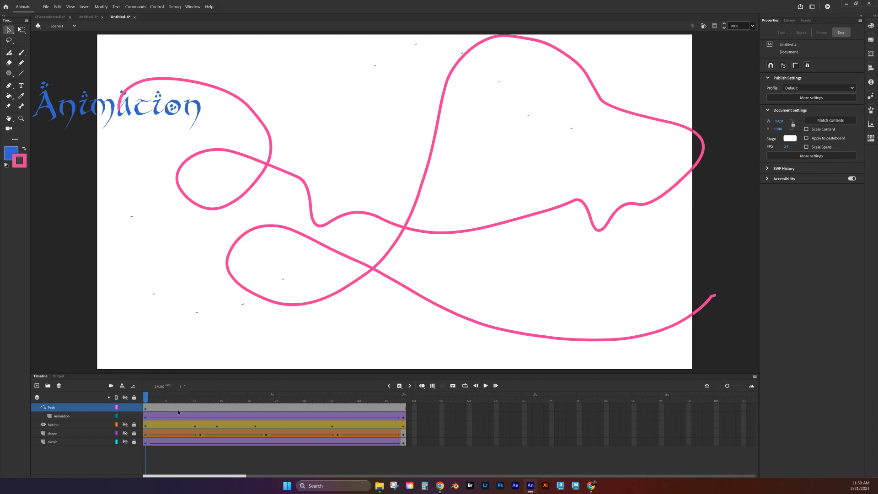
- At frame 48, scale the text instance's width down to about 279 and review the shrinking motion
{"action": "left_click_drag", "start_coordinate": [145, 399], "coordinate": [403, 399]}
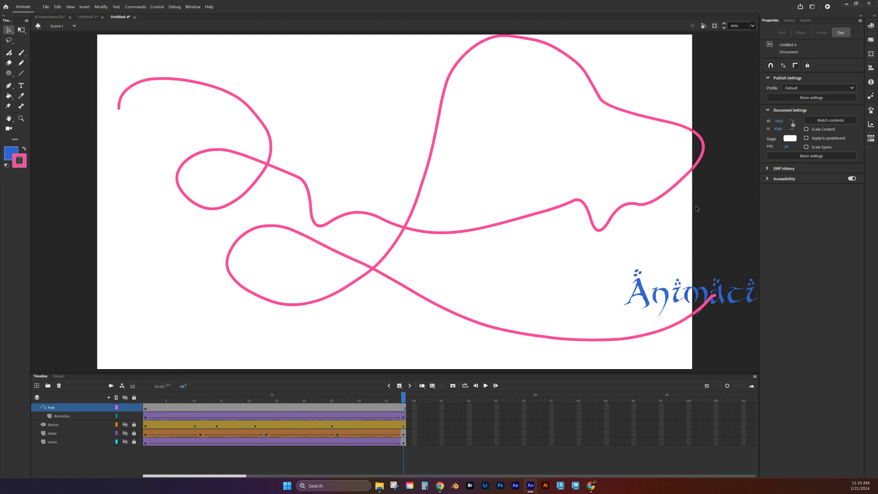
{"action": "left_click", "coordinate": [684, 291]}
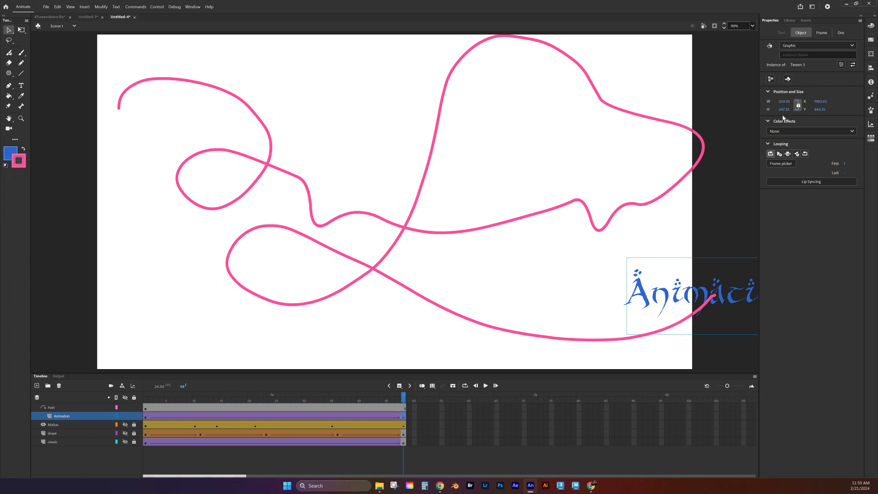
{"action": "left_click_drag", "start_coordinate": [784, 101], "coordinate": [676, 112]}
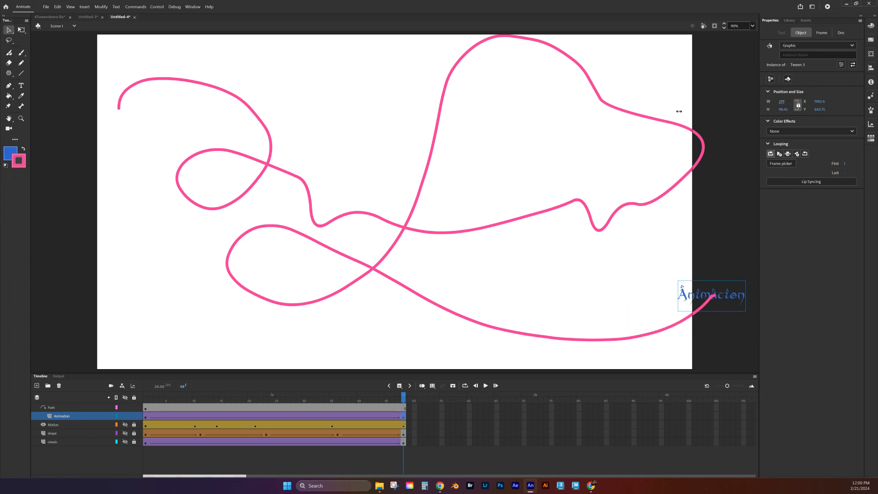
{"action": "mouse_move", "coordinate": [387, 397]}
{"action": "left_mouse_down"}
{"action": "mouse_move", "coordinate": [313, 394]}
{"action": "mouse_move", "coordinate": [131, 355]}
{"action": "mouse_move", "coordinate": [403, 398]}
{"action": "left_mouse_up"}
{"action": "left_click", "coordinate": [466, 415]}
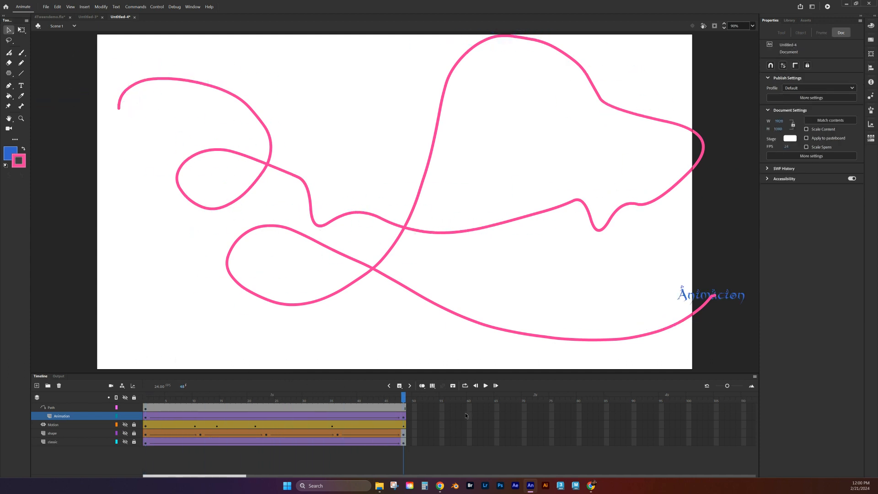